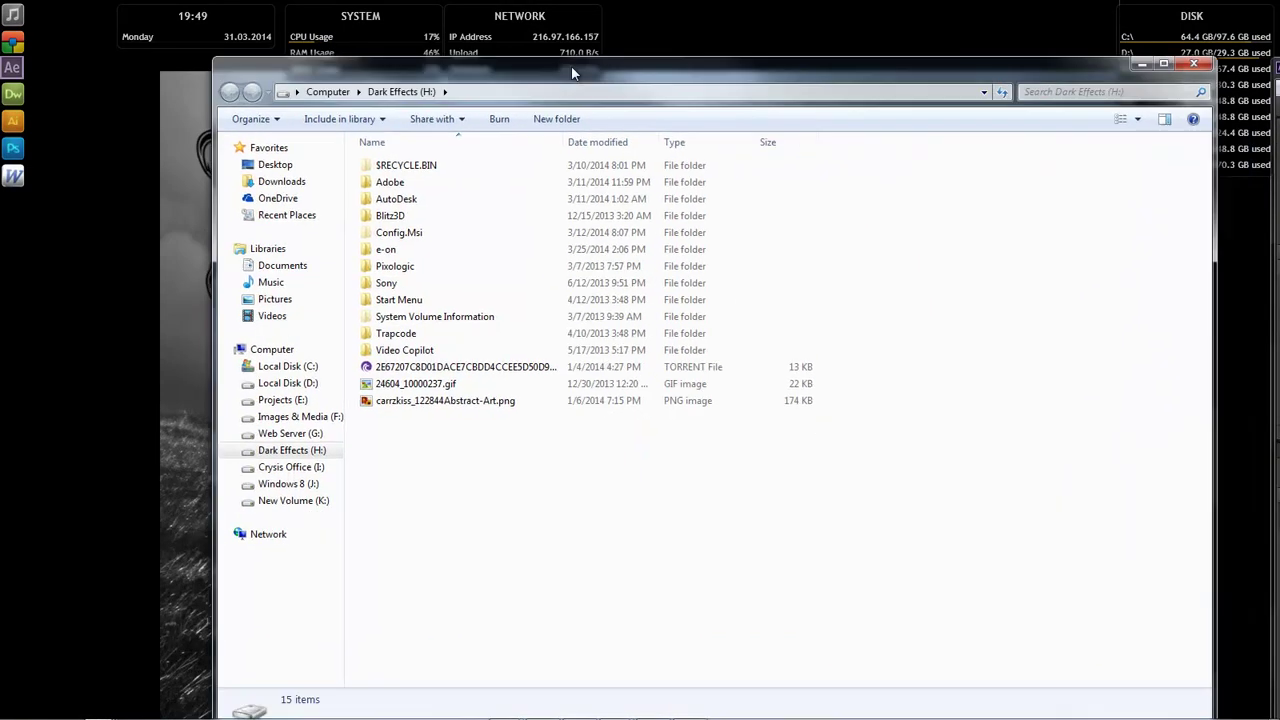
Open the CS5\Windows folder inside AutoDesk\3ds Max Design 2013\ExternalPlugins on the Dark Effects (H:) drive.
{"action": "left_click_drag", "start_coordinate": [571, 66], "coordinate": [525, 48]}
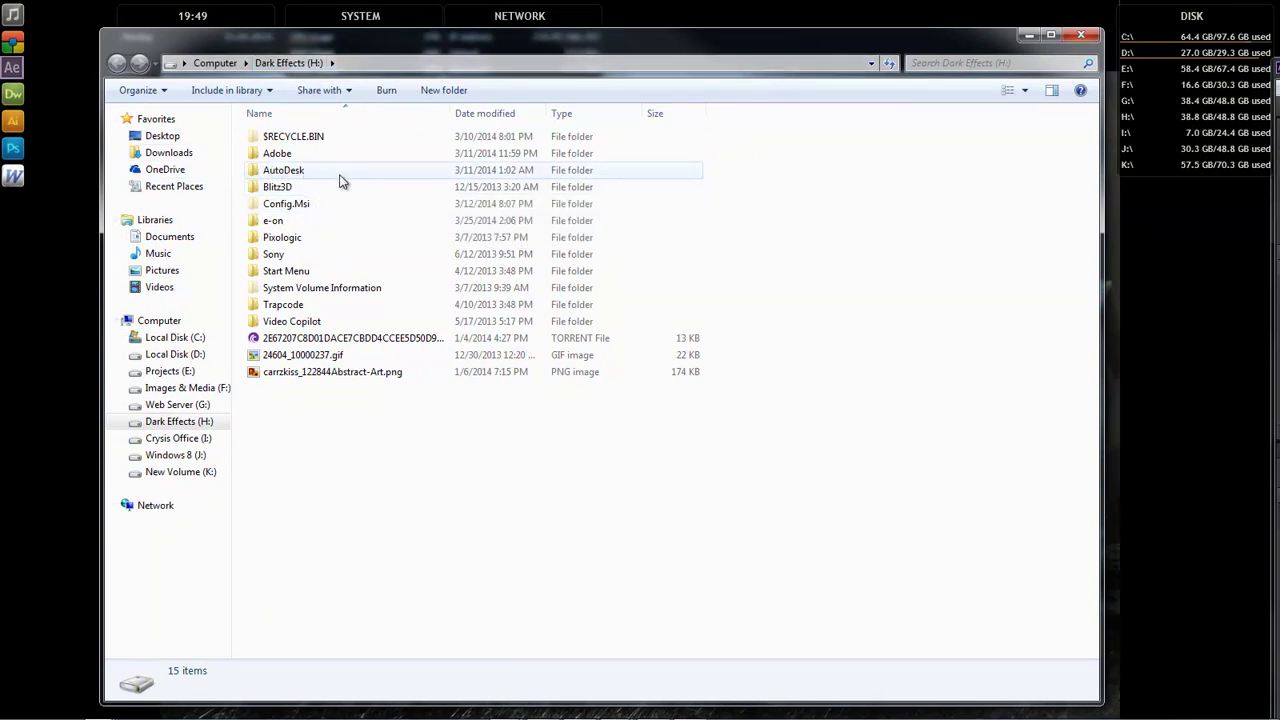
{"action": "double_click", "coordinate": [290, 172]}
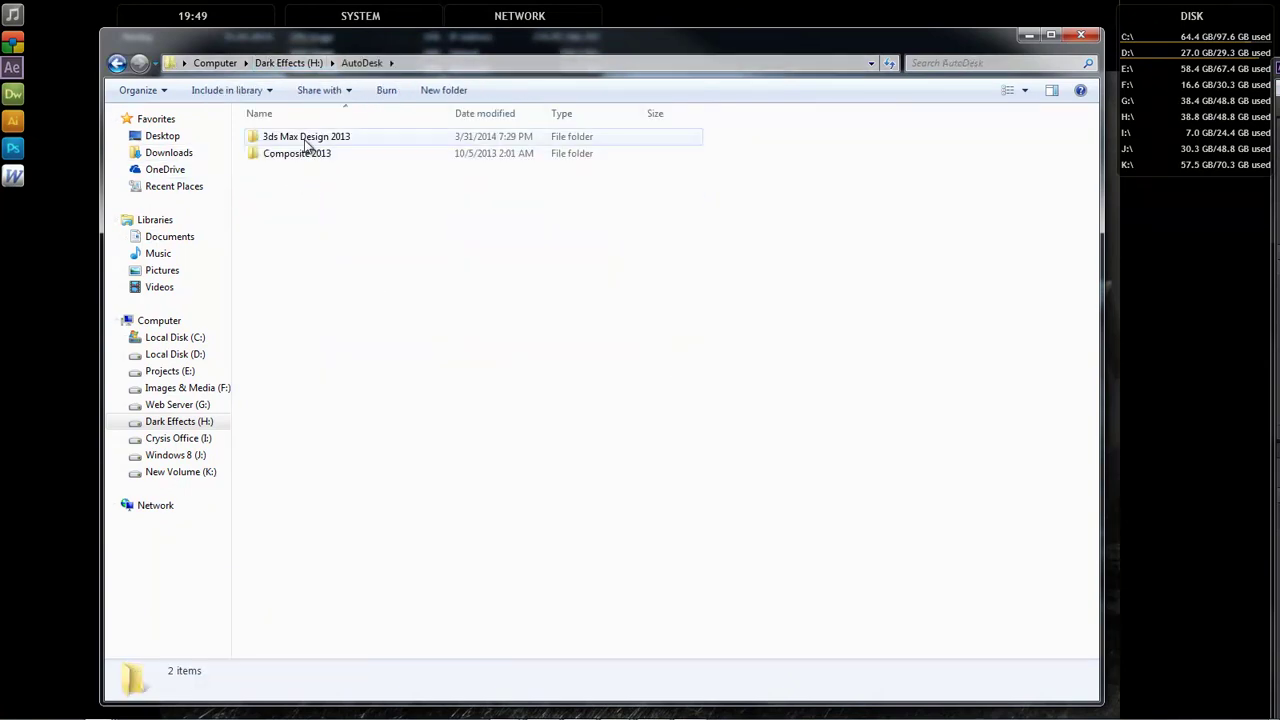
{"action": "double_click", "coordinate": [307, 142]}
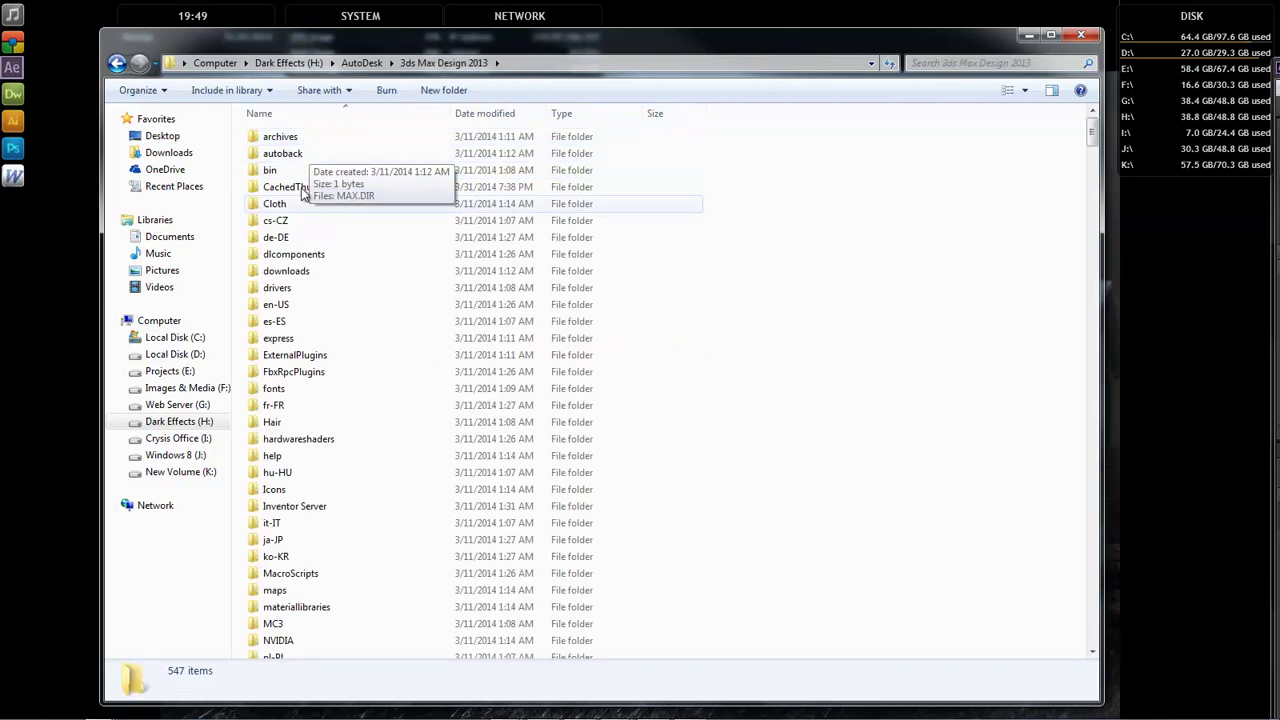
{"action": "left_click", "coordinate": [306, 360]}
{"action": "double_click", "coordinate": [306, 360]}
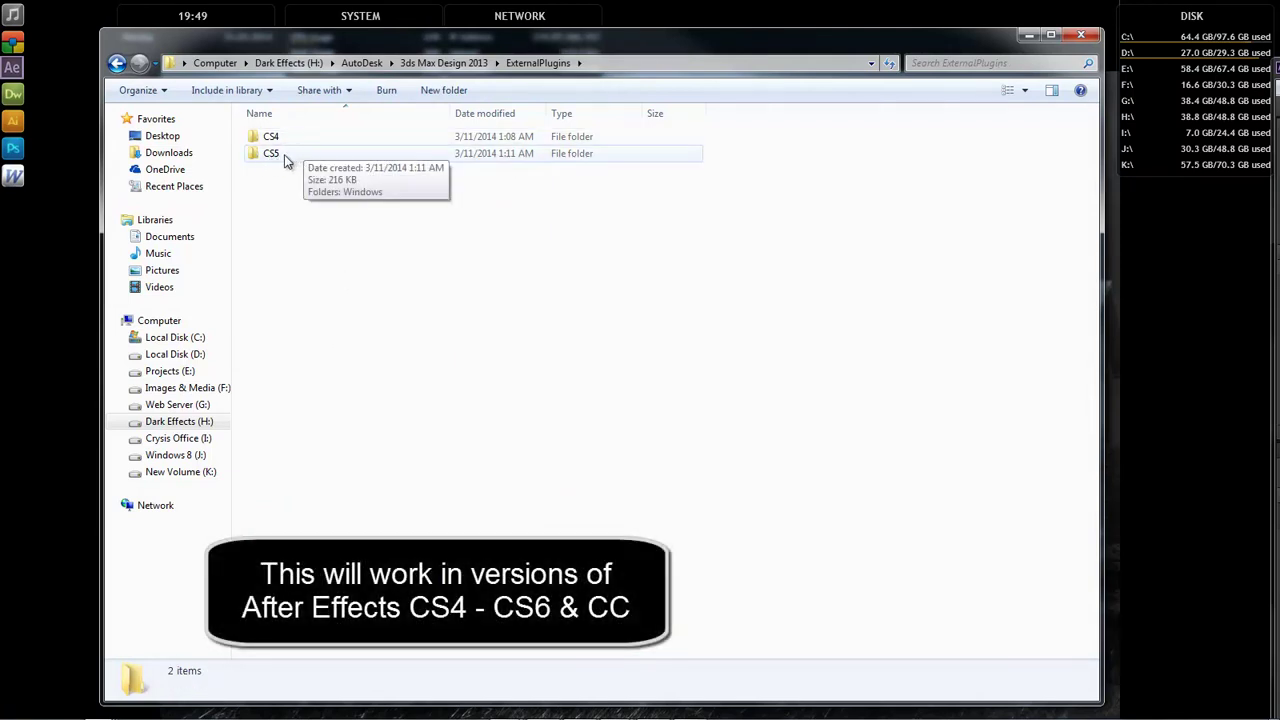
{"action": "double_click", "coordinate": [280, 155]}
{"action": "double_click", "coordinate": [280, 137]}
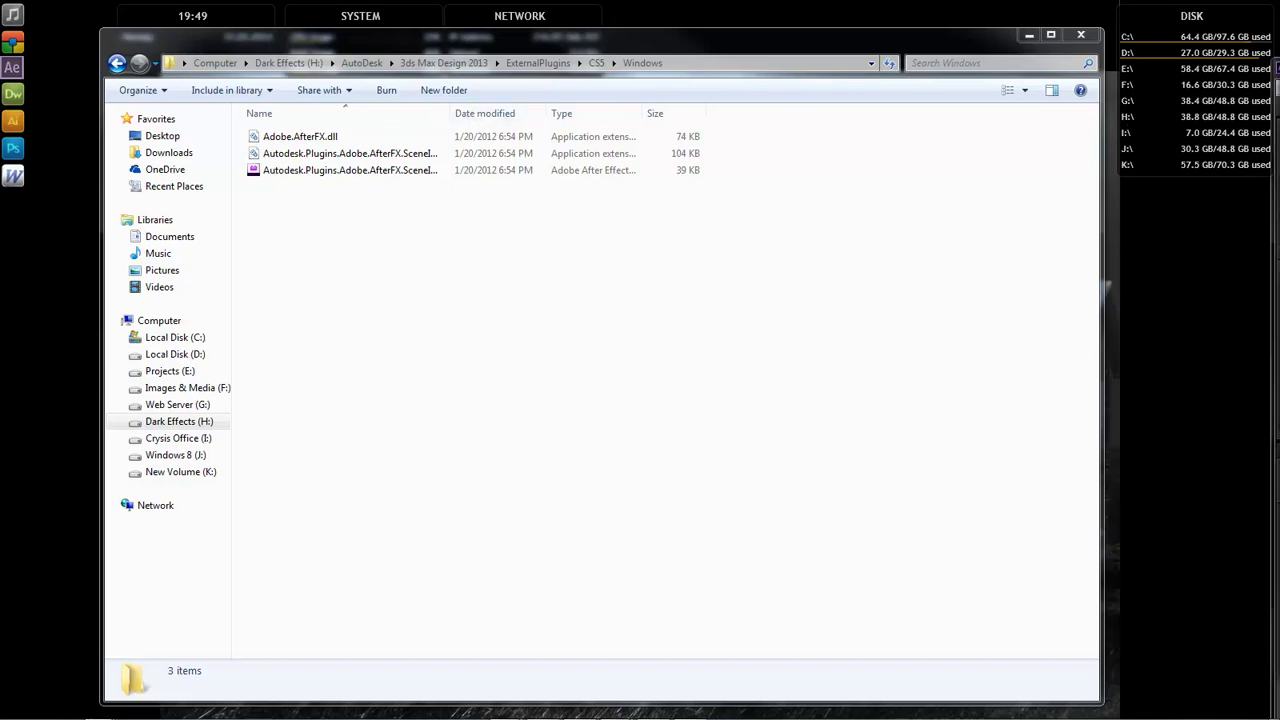
In a second file window, open the Adobe\CC\Adobe After Effects CC\Support Files folder on the H: drive.
{"action": "left_click", "coordinate": [316, 305]}
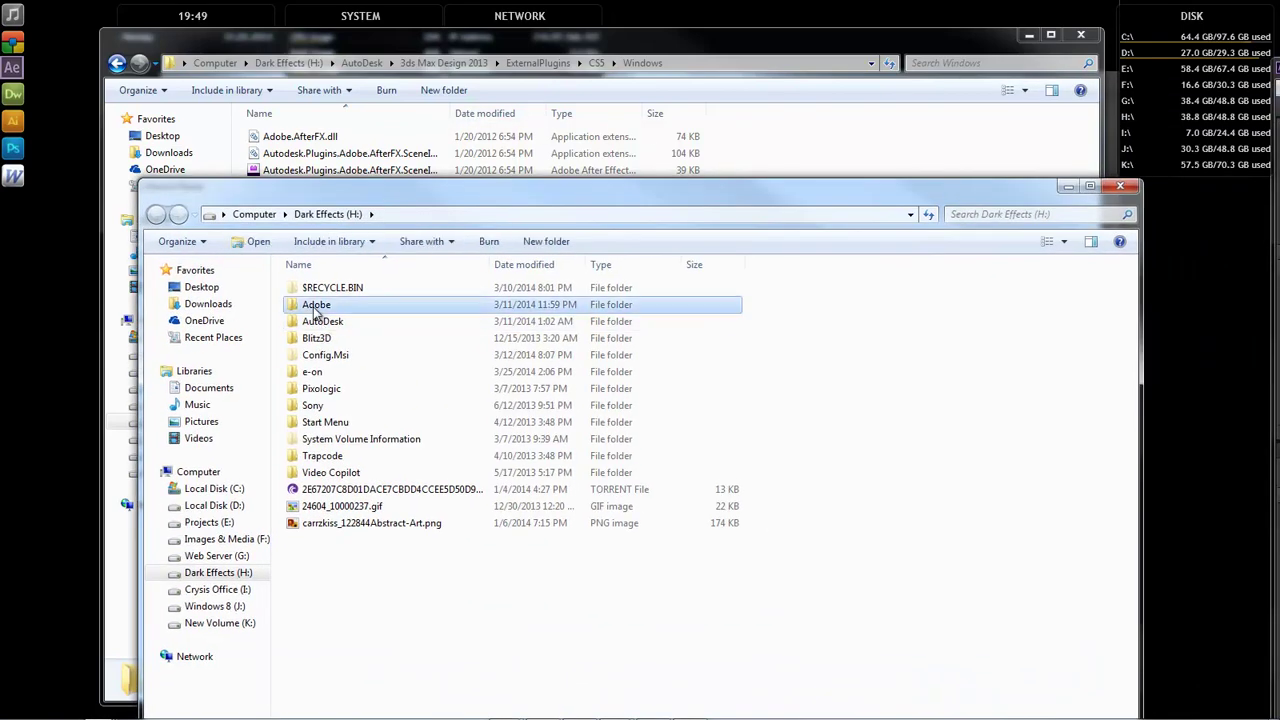
{"action": "double_click", "coordinate": [314, 305]}
{"action": "double_click", "coordinate": [313, 321]}
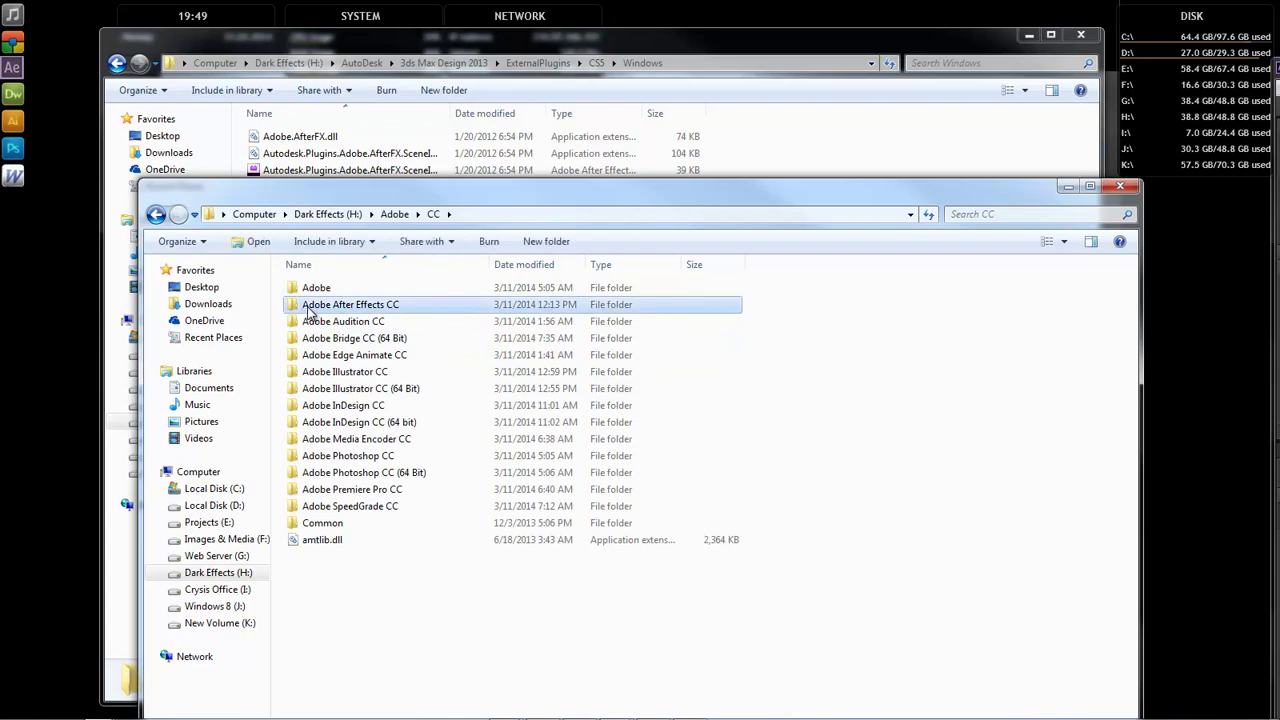
{"action": "double_click", "coordinate": [309, 305]}
{"action": "double_click", "coordinate": [322, 290]}
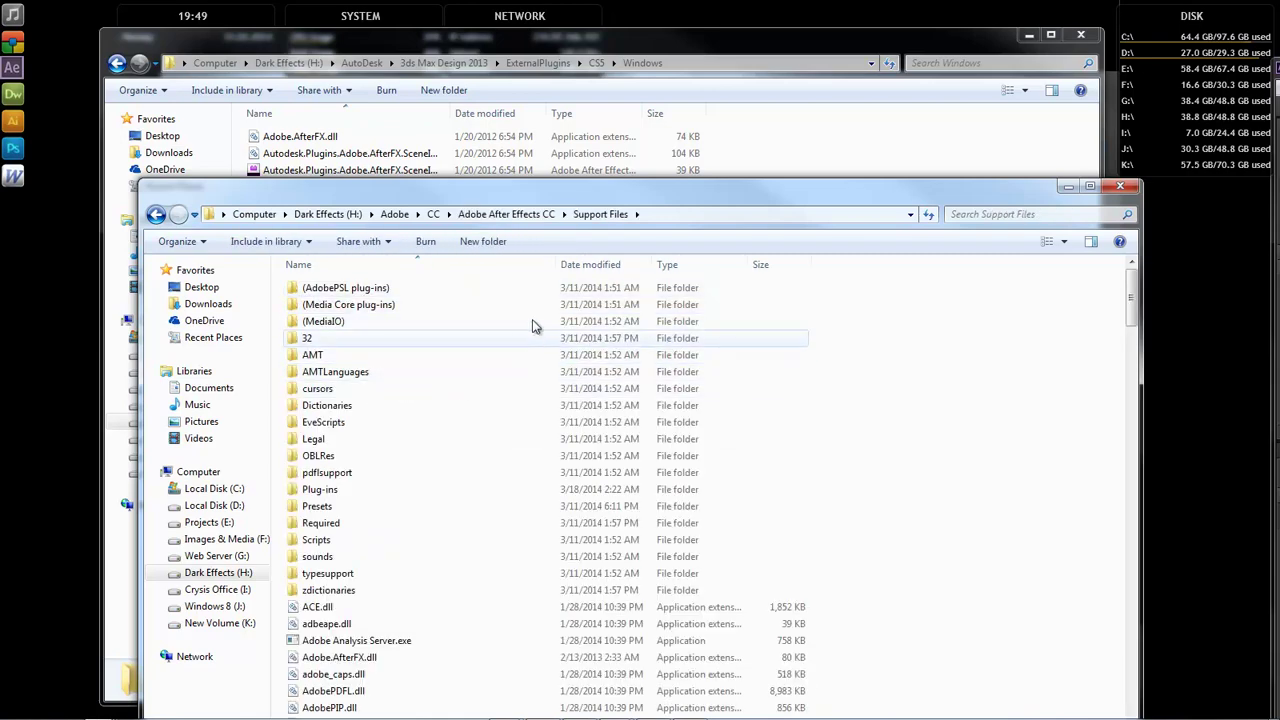
Try to move Adobe.AfterFX.dll and the Autodesk.Plugins.Adobe.AfterFX DLL into Support Files, choosing Don't move for the name conflicts.
{"action": "left_click_drag", "start_coordinate": [483, 190], "coordinate": [707, 193]}
{"action": "left_click", "coordinate": [300, 137]}
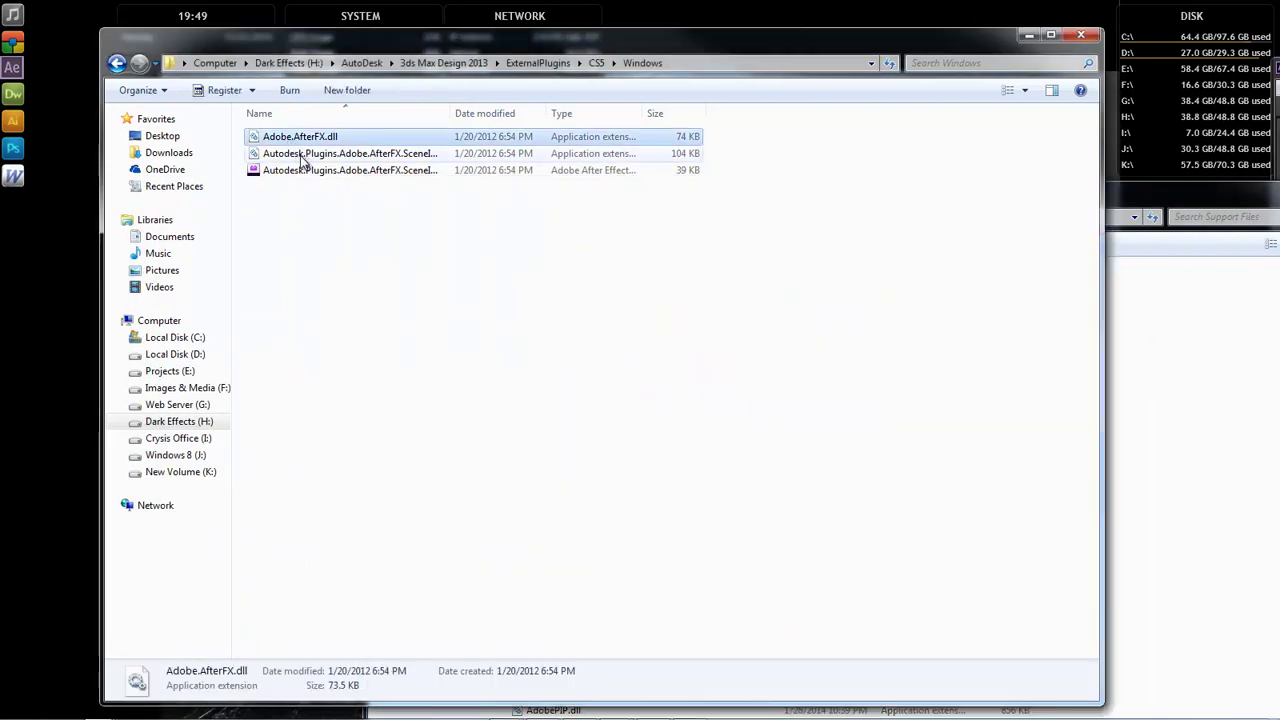
{"action": "left_click", "coordinate": [301, 154], "text": "ctrl"}
{"action": "left_click_drag", "start_coordinate": [914, 50], "coordinate": [849, 46]}
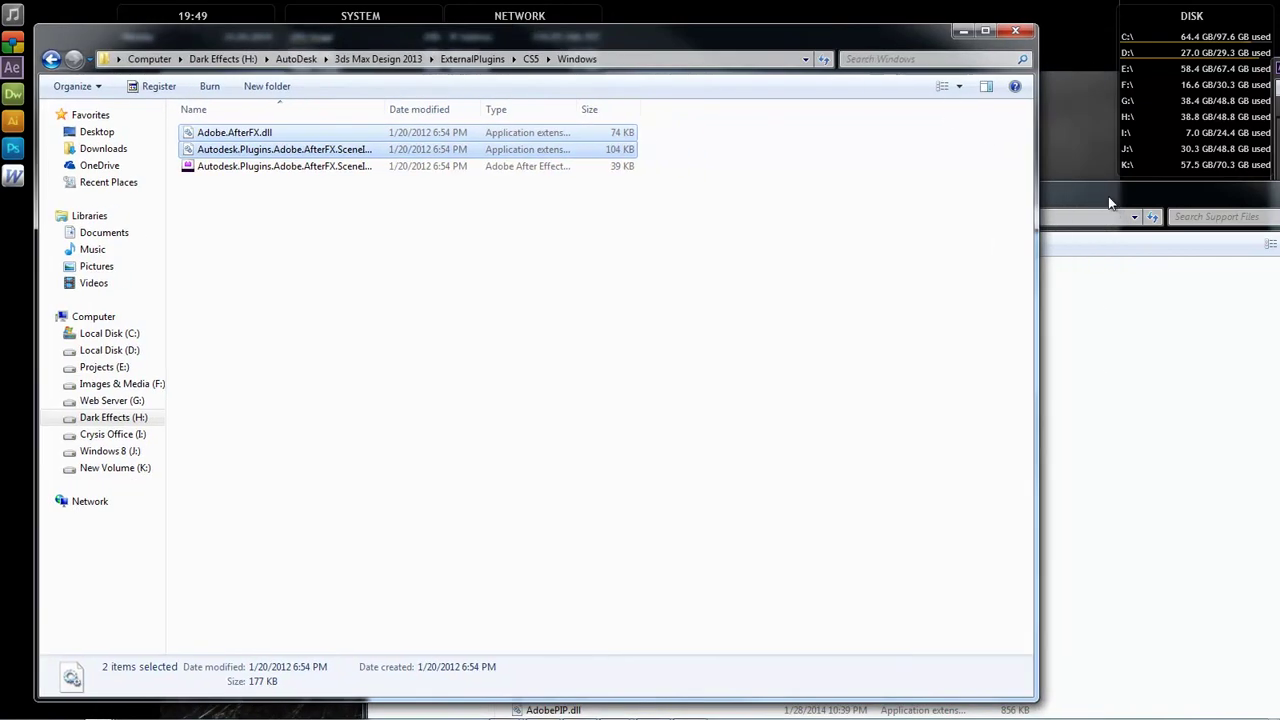
{"action": "left_click", "coordinate": [1110, 204]}
{"action": "left_click_drag", "start_coordinate": [660, 197], "coordinate": [661, 77]}
{"action": "left_click_drag", "start_coordinate": [214, 134], "coordinate": [640, 638]}
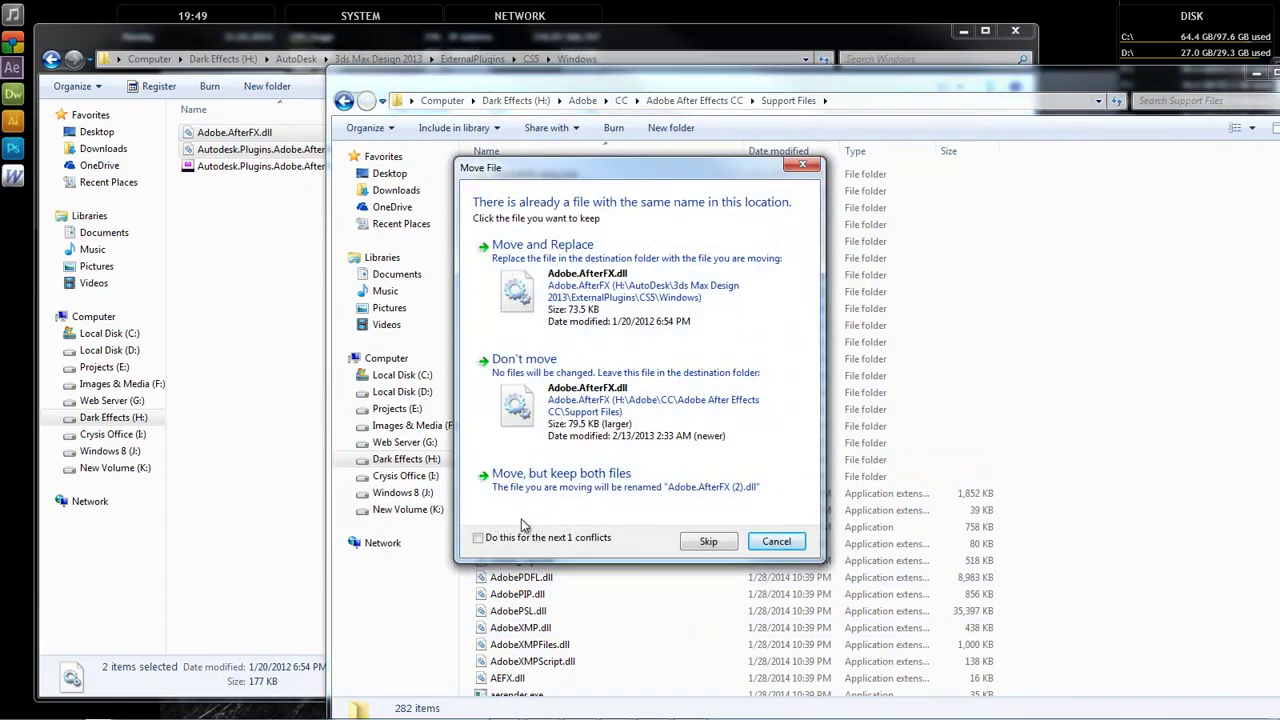
{"action": "left_click", "coordinate": [552, 385]}
{"action": "left_click", "coordinate": [668, 397]}
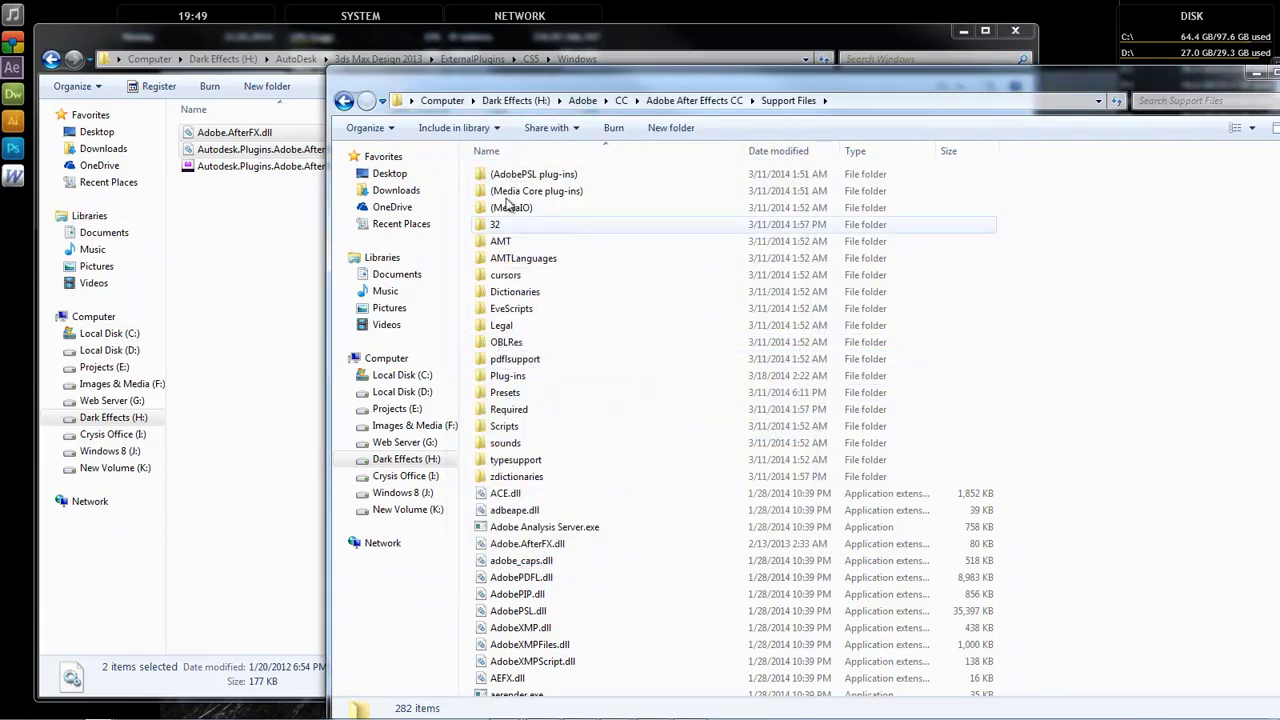
Open the AEGP folder inside the Plug-ins folder of the After Effects CC Support Files.
{"action": "left_click_drag", "start_coordinate": [532, 74], "coordinate": [546, 72]}
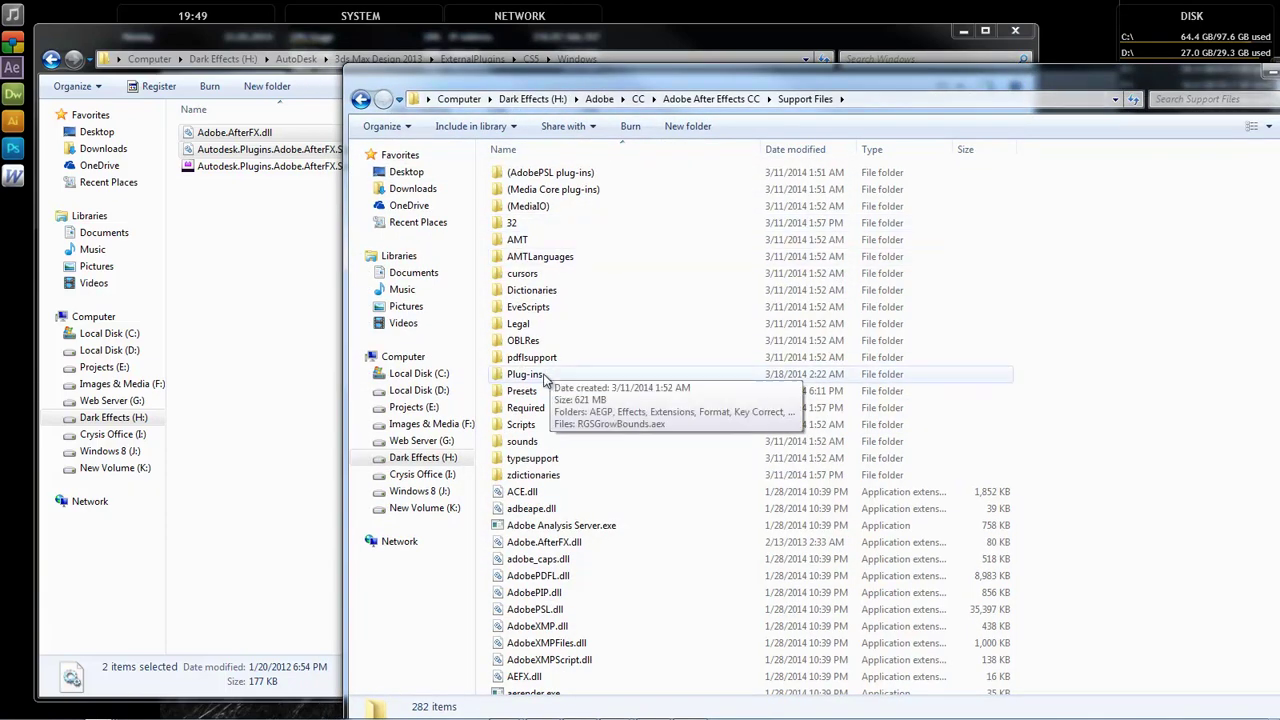
{"action": "double_click", "coordinate": [526, 374]}
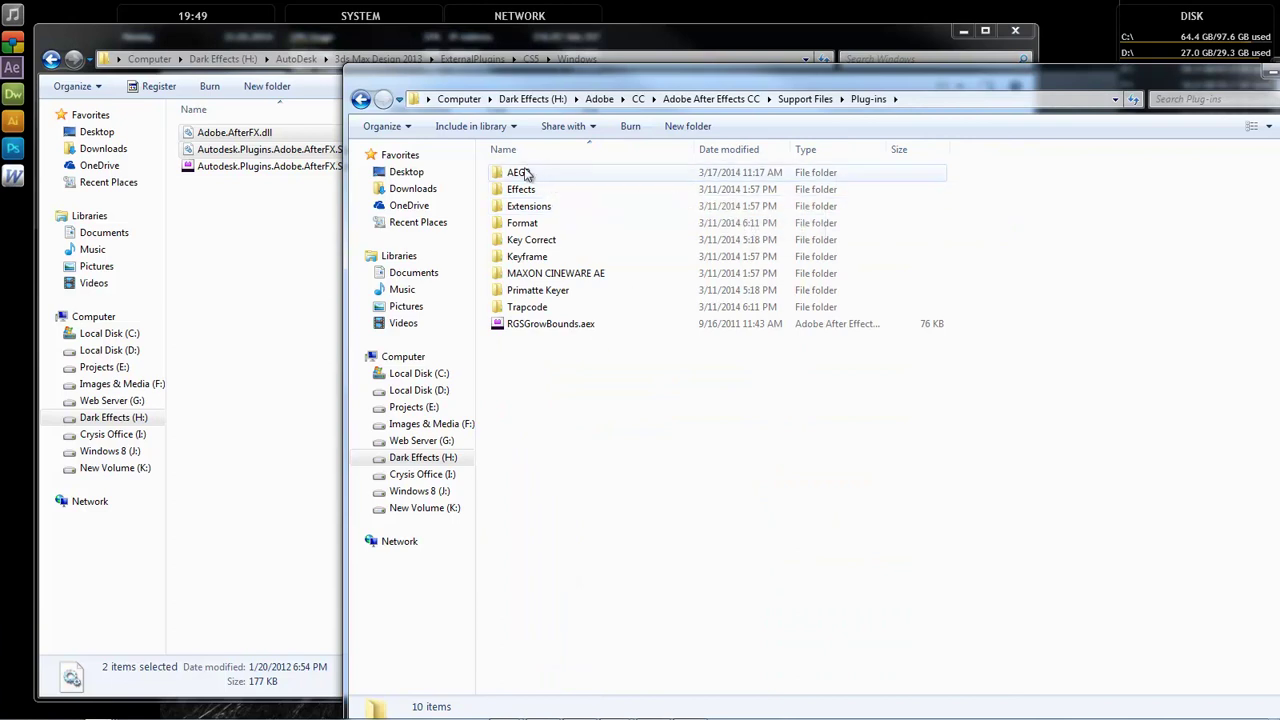
{"action": "left_click_drag", "start_coordinate": [576, 82], "coordinate": [582, 81]}
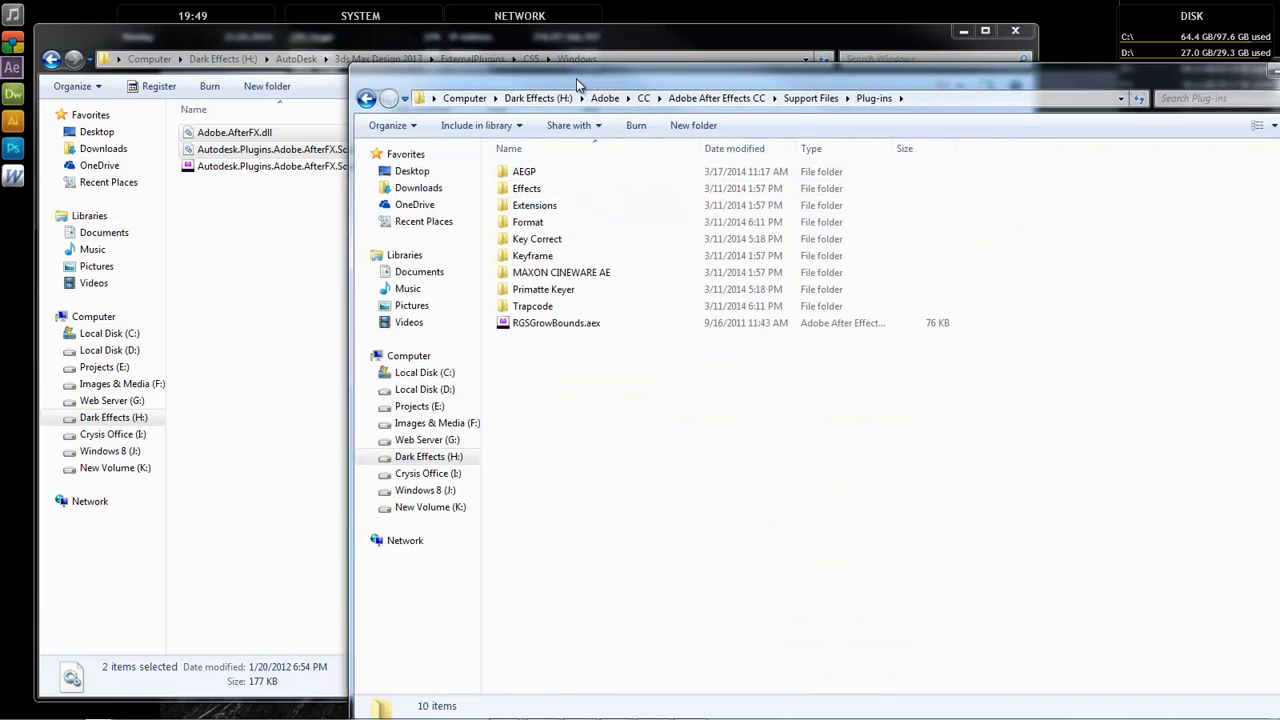
{"action": "double_click", "coordinate": [524, 171]}
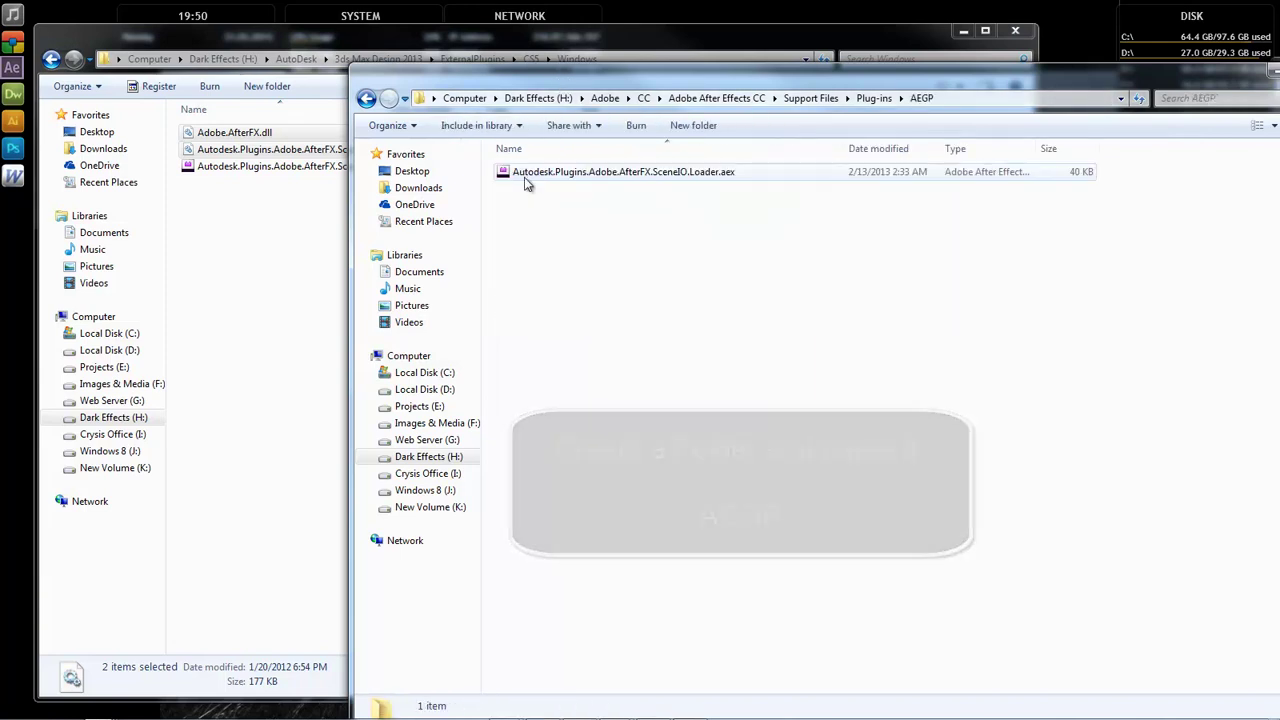
Compare the Autodesk After Effects plug-in in the CS5\Windows folder with the one in AEGP, and close the AEGP window.
{"action": "left_click", "coordinate": [220, 170]}
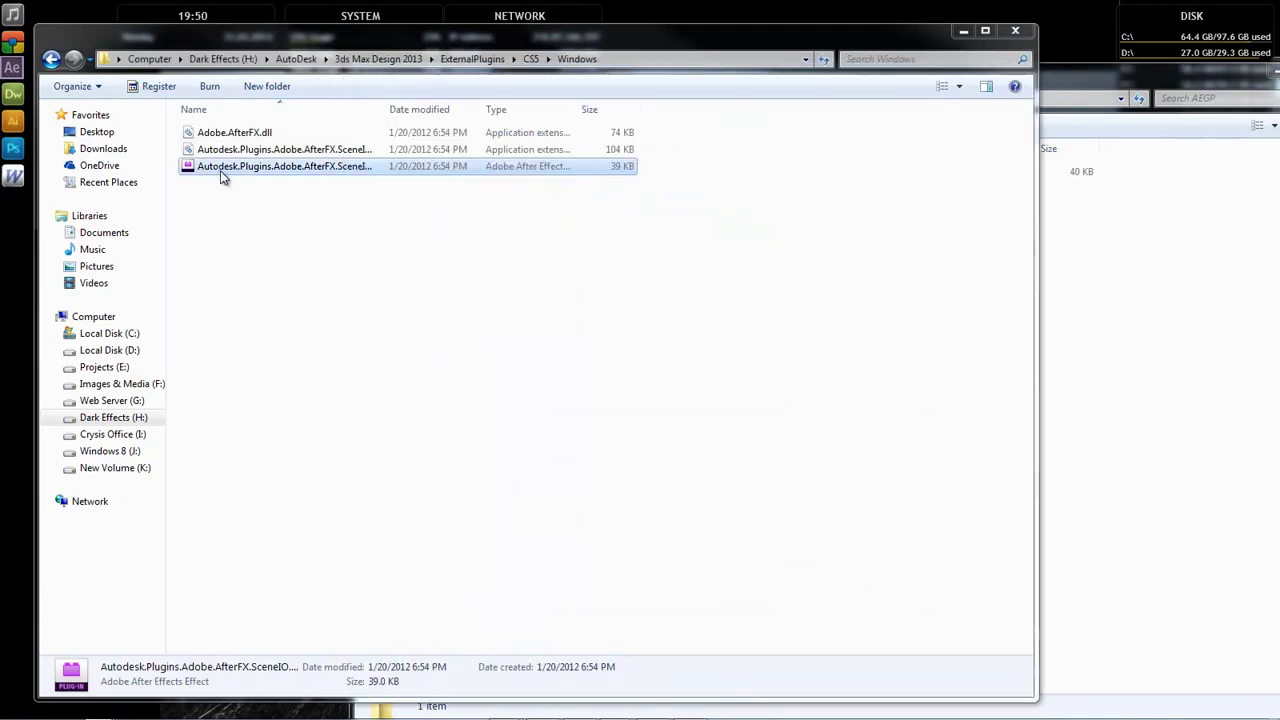
{"action": "left_click", "coordinate": [1030, 88]}
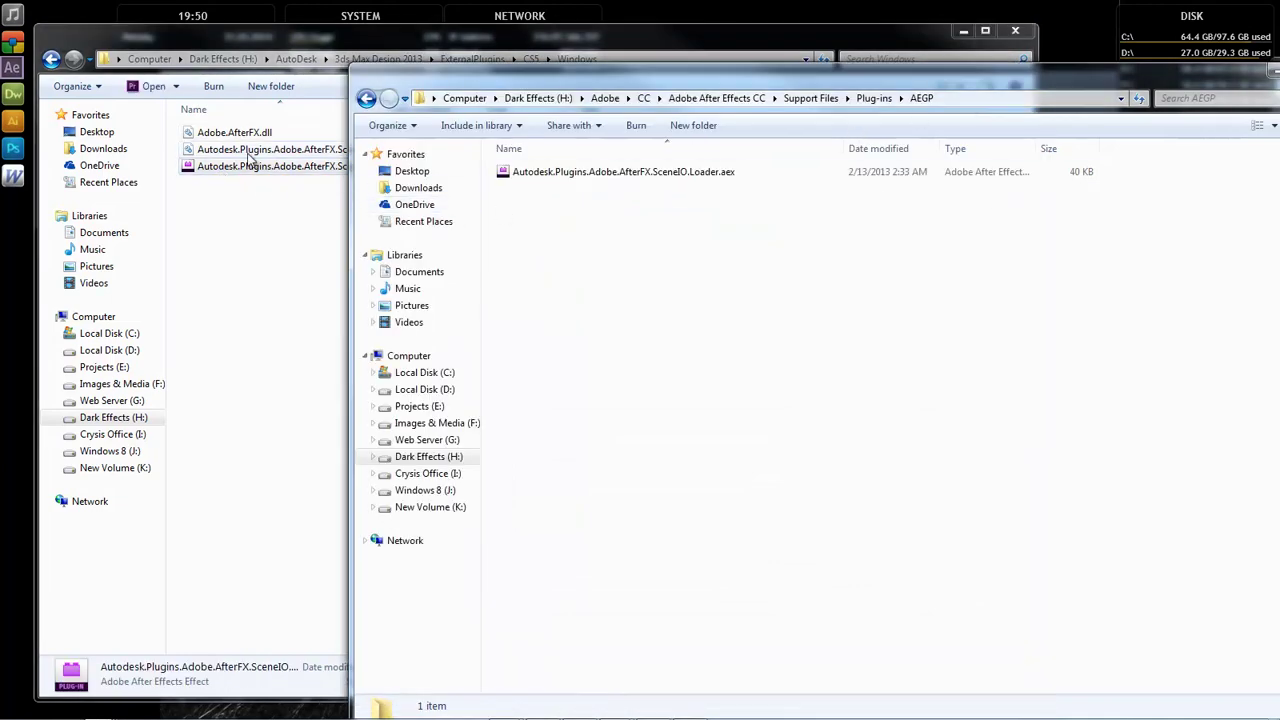
{"action": "left_click_drag", "start_coordinate": [1094, 86], "coordinate": [1096, 77]}
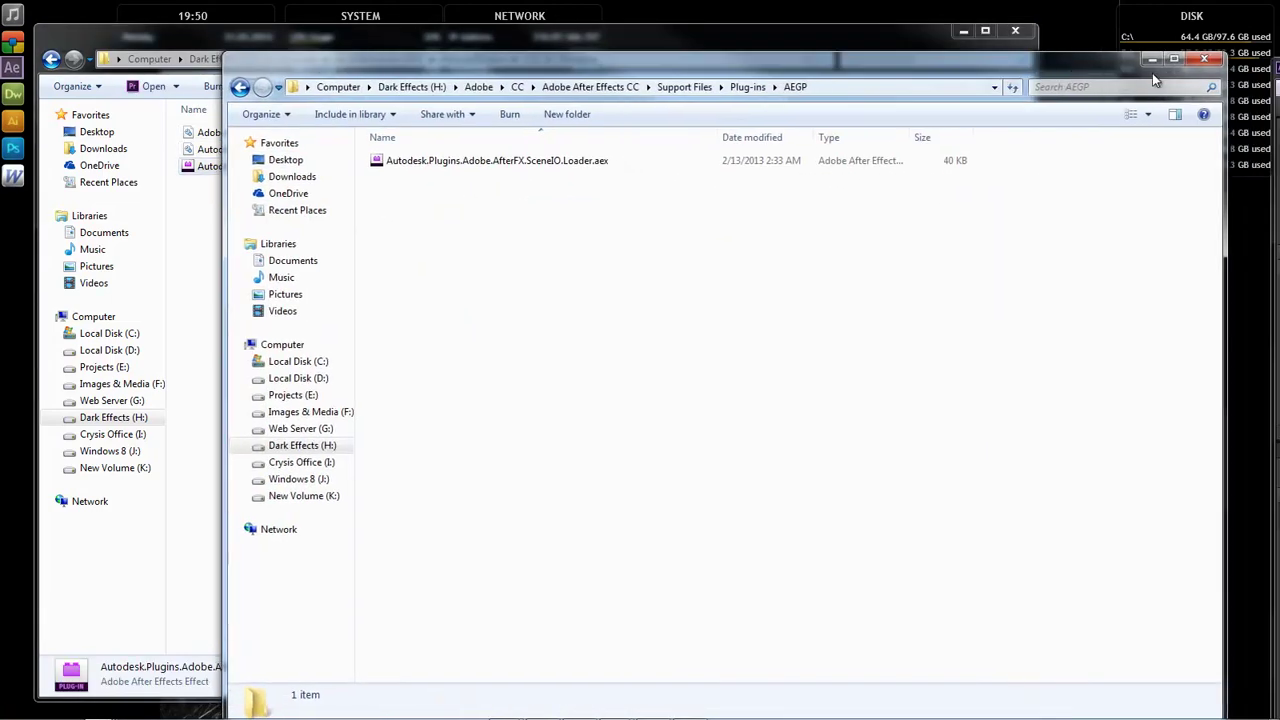
{"action": "left_click", "coordinate": [1217, 63]}
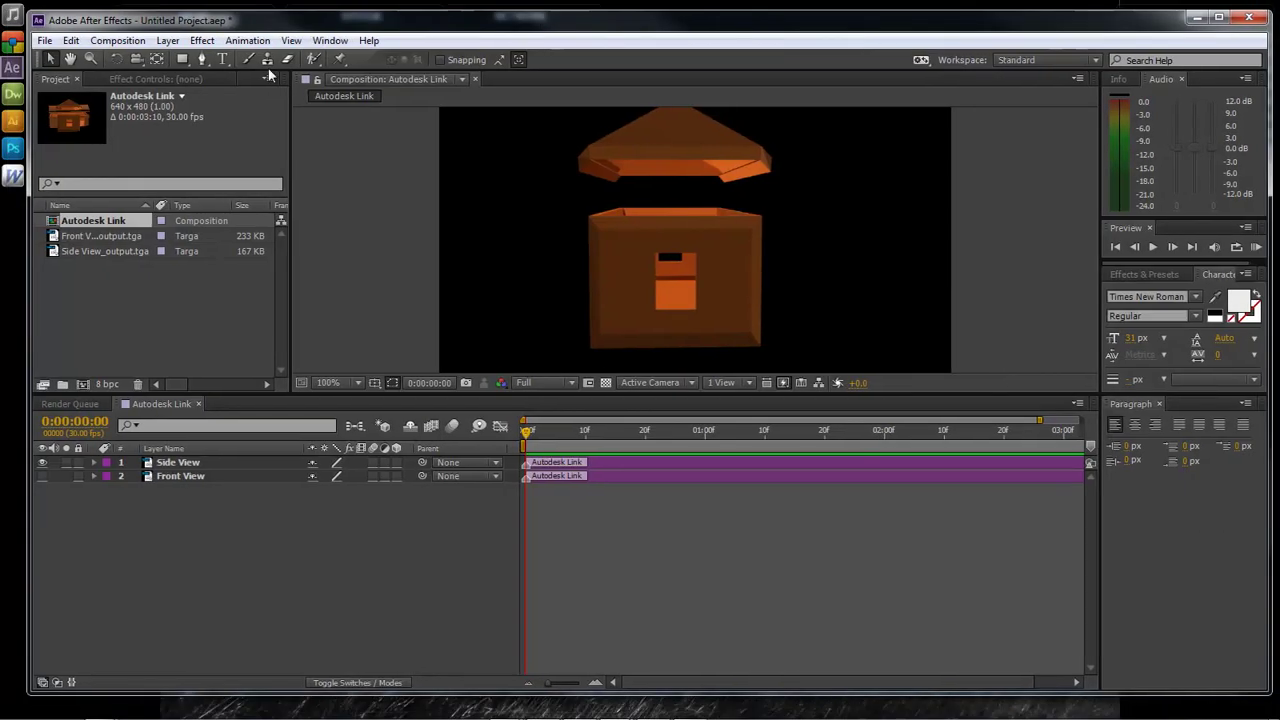
{"action": "left_click", "coordinate": [46, 32]}
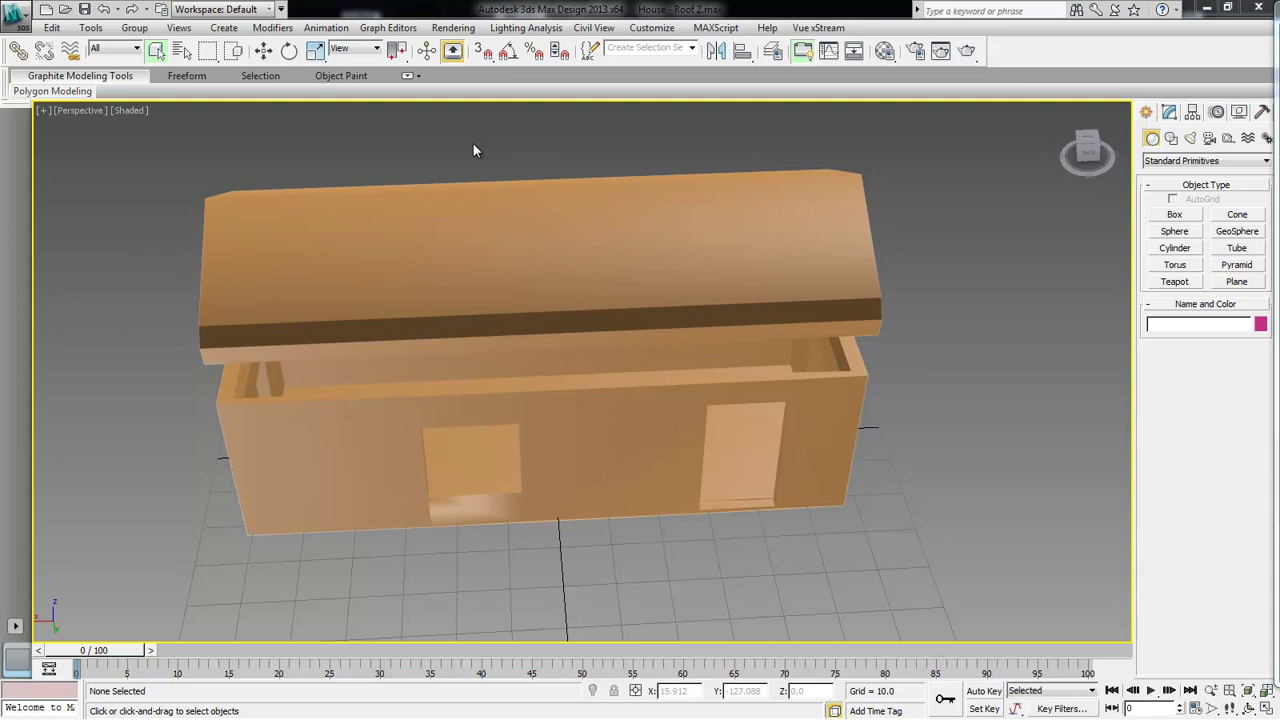
Switch to 3ds Max and open State Sets for the house scene with its Compositor View and Compositor Link.
{"action": "left_click", "coordinate": [453, 27]}
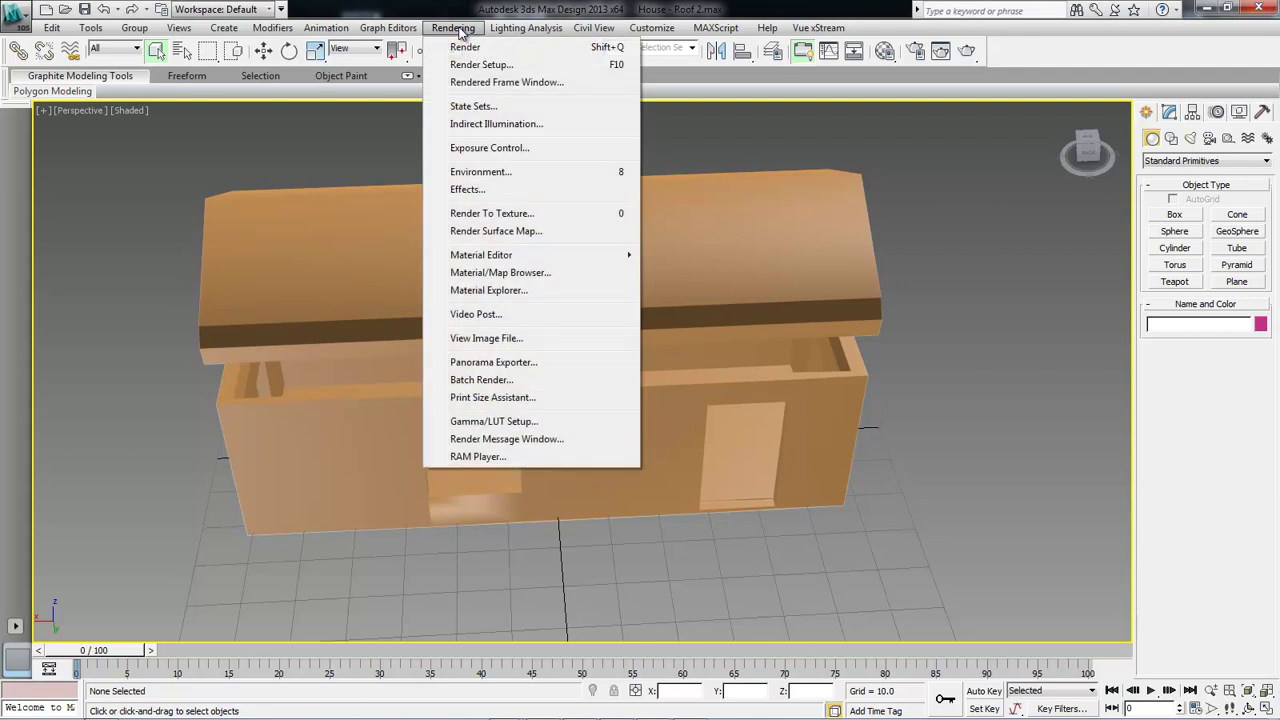
{"action": "left_click", "coordinate": [476, 105]}
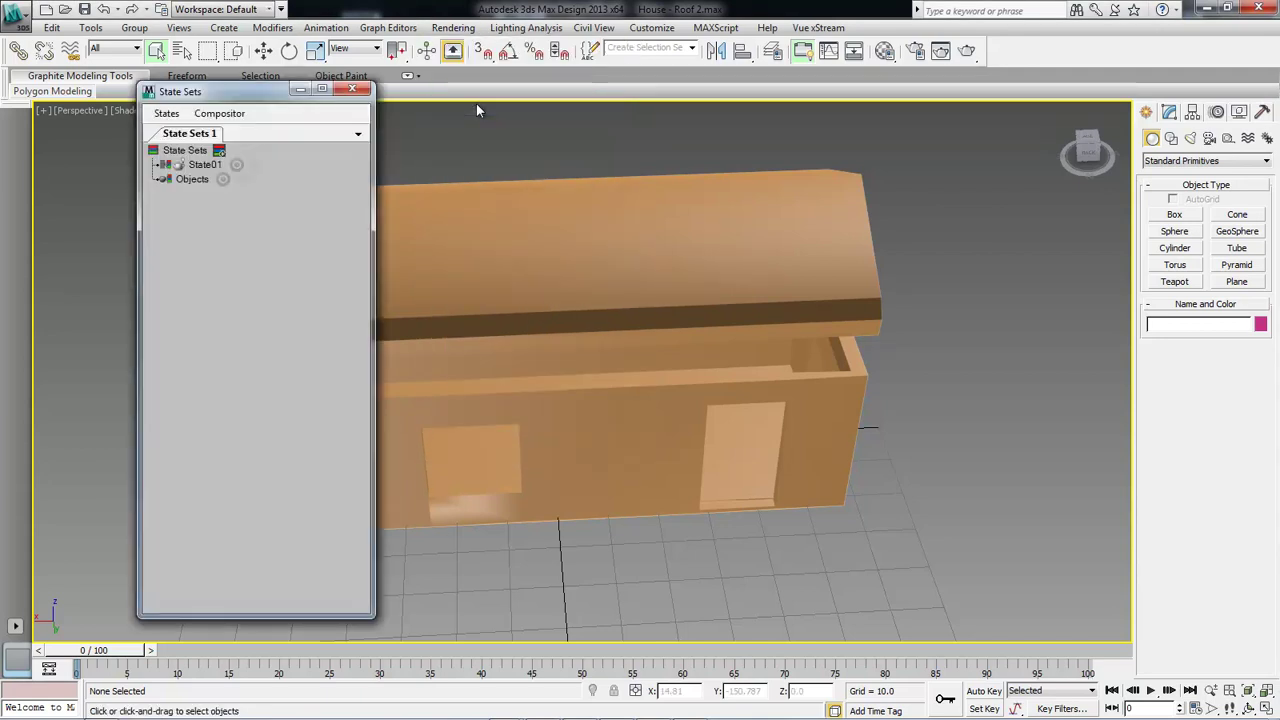
{"action": "left_click_drag", "start_coordinate": [258, 96], "coordinate": [339, 112]}
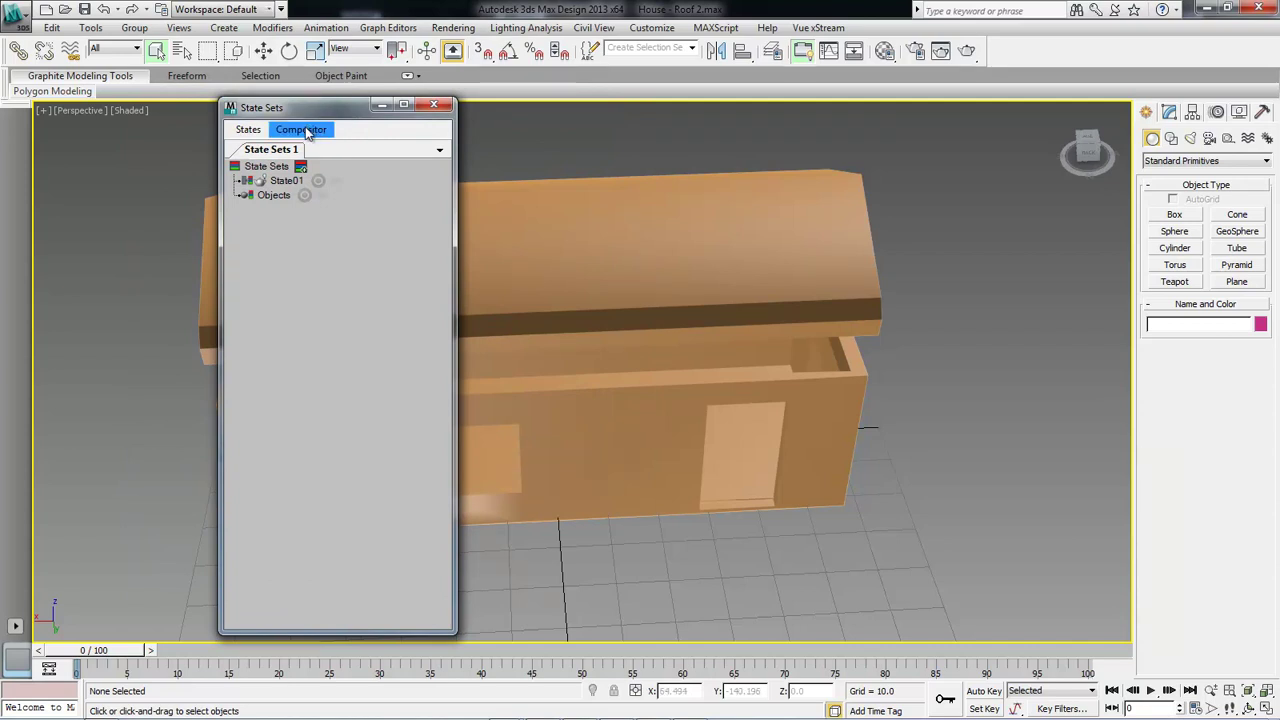
{"action": "left_click", "coordinate": [306, 130]}
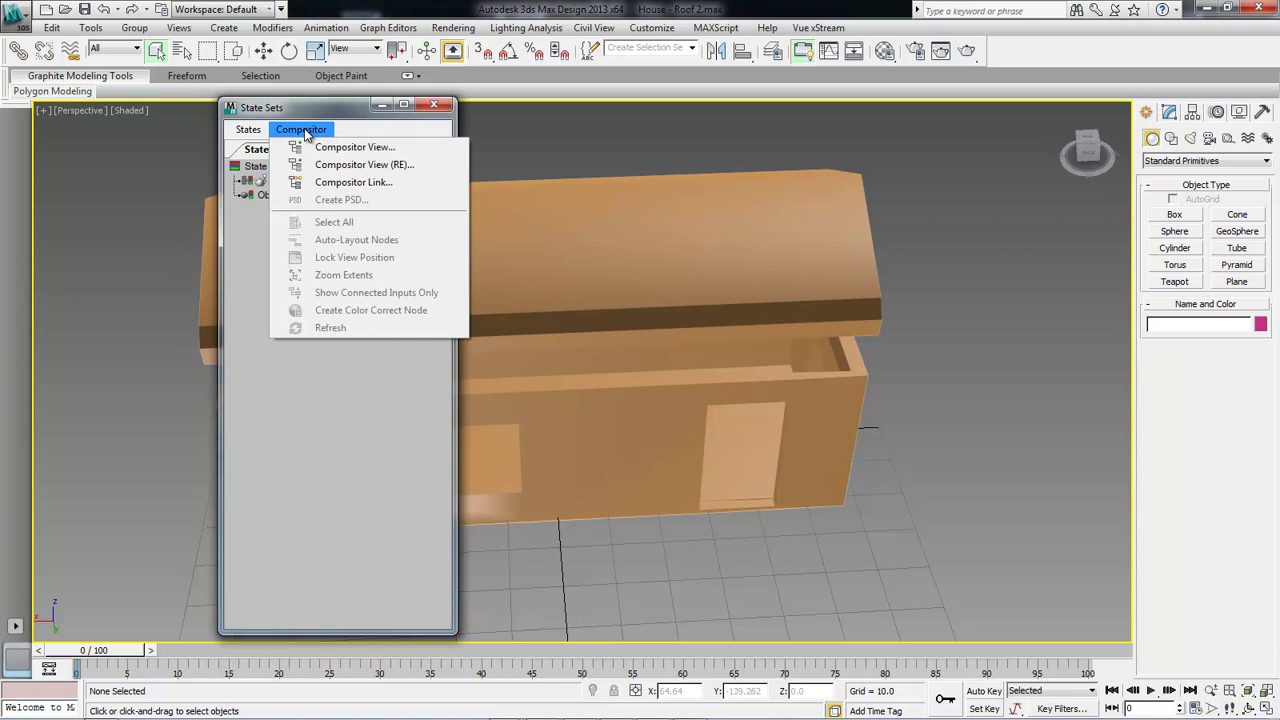
{"action": "left_click", "coordinate": [373, 150]}
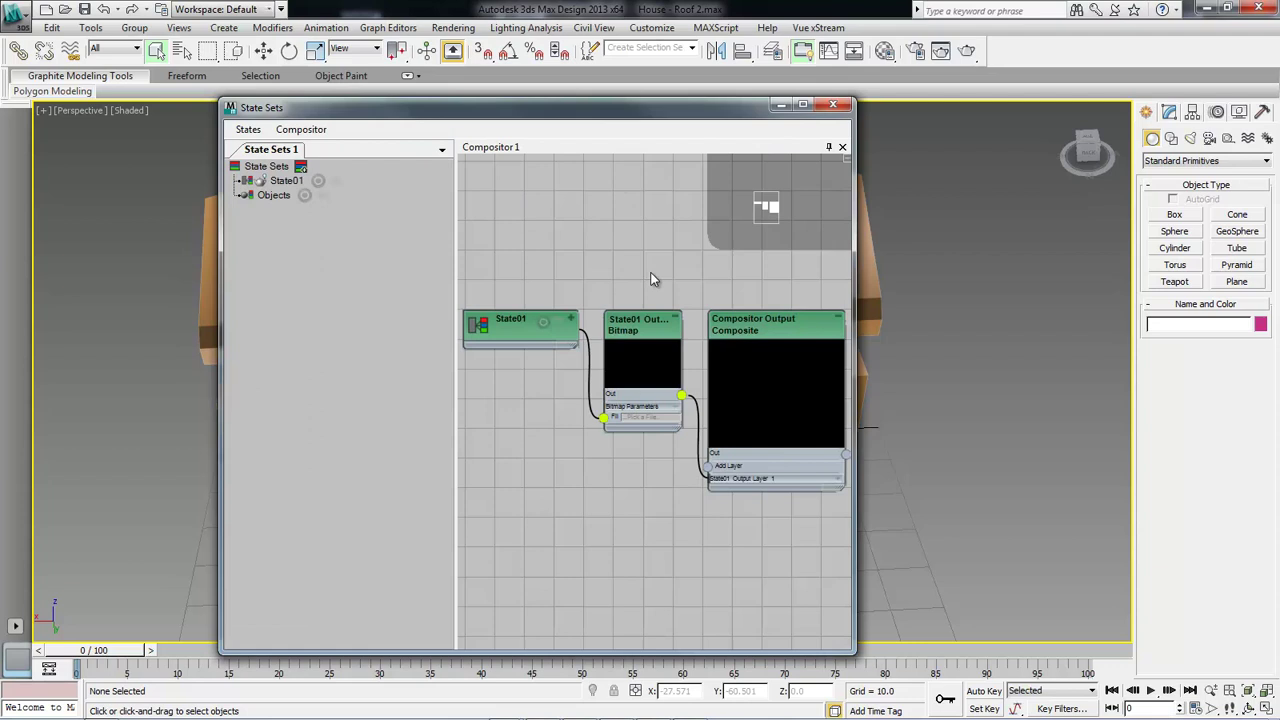
{"action": "left_click", "coordinate": [296, 130]}
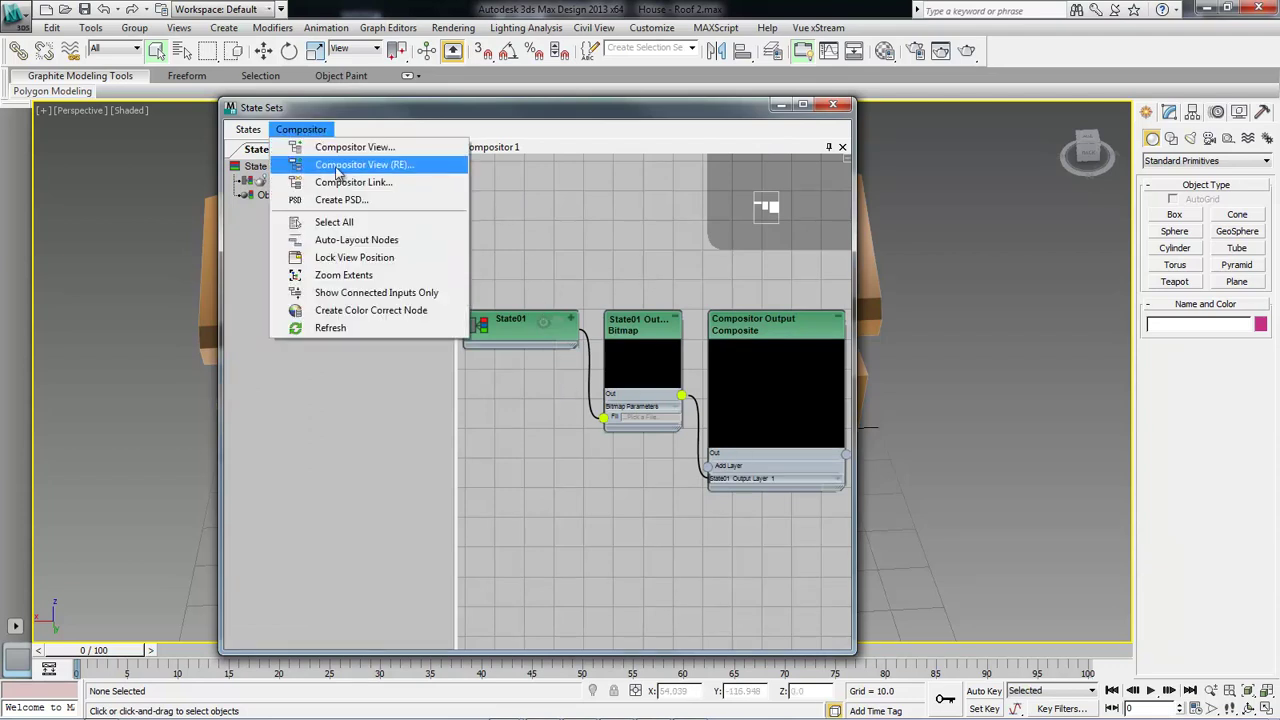
{"action": "left_click", "coordinate": [397, 187]}
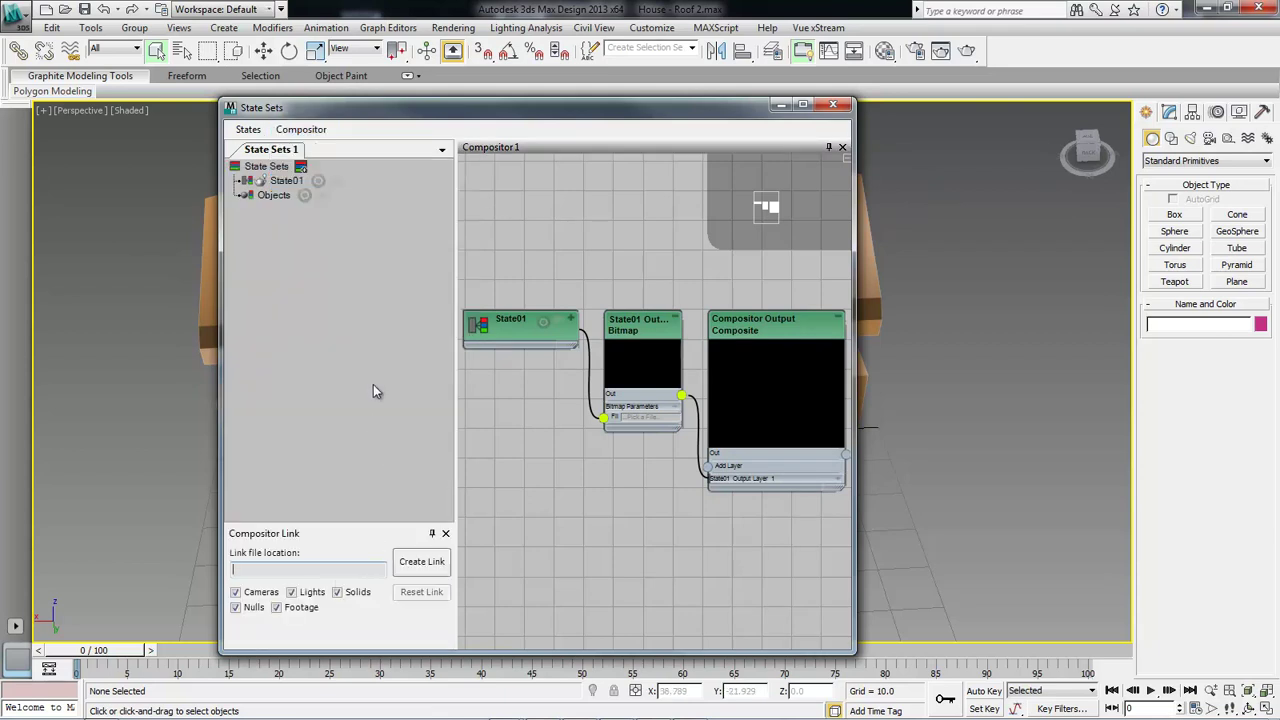
Open the Render Outputs settings and browse the output path to E:\Projects\Adobe\After Effects\3DS Max.
{"action": "left_click", "coordinate": [248, 130]}
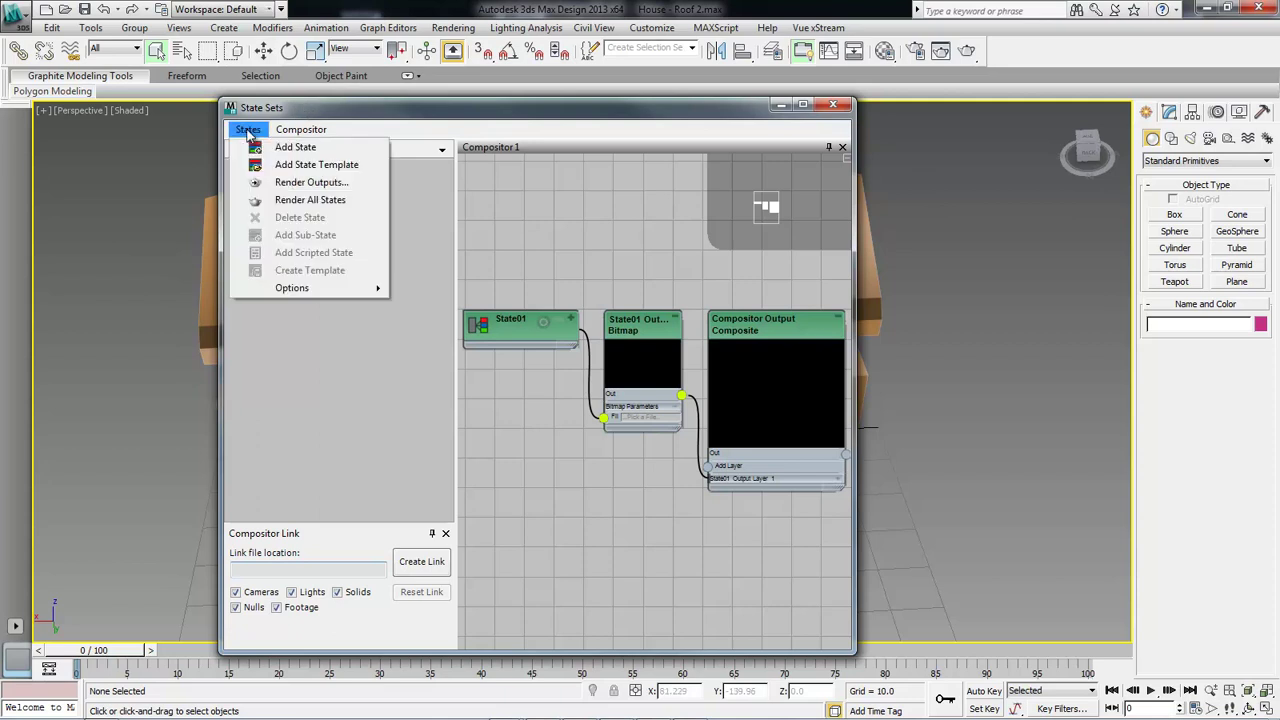
{"action": "left_click", "coordinate": [311, 182]}
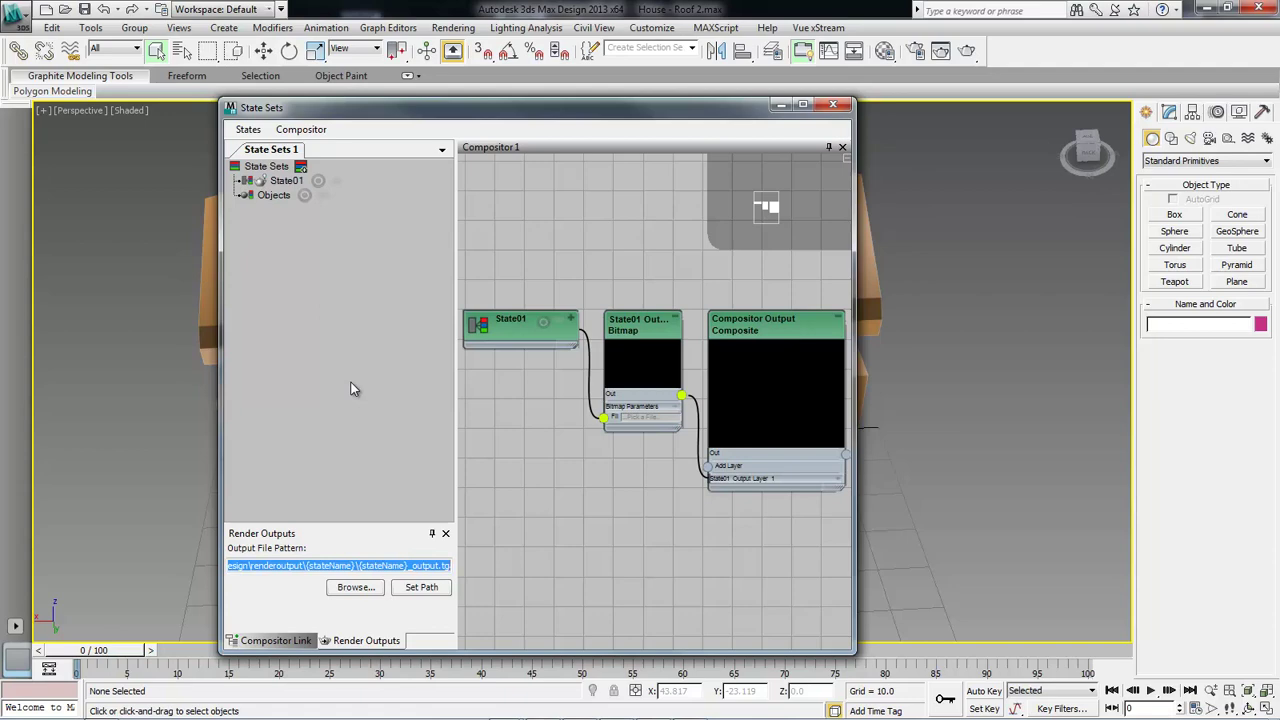
{"action": "left_click", "coordinate": [355, 587]}
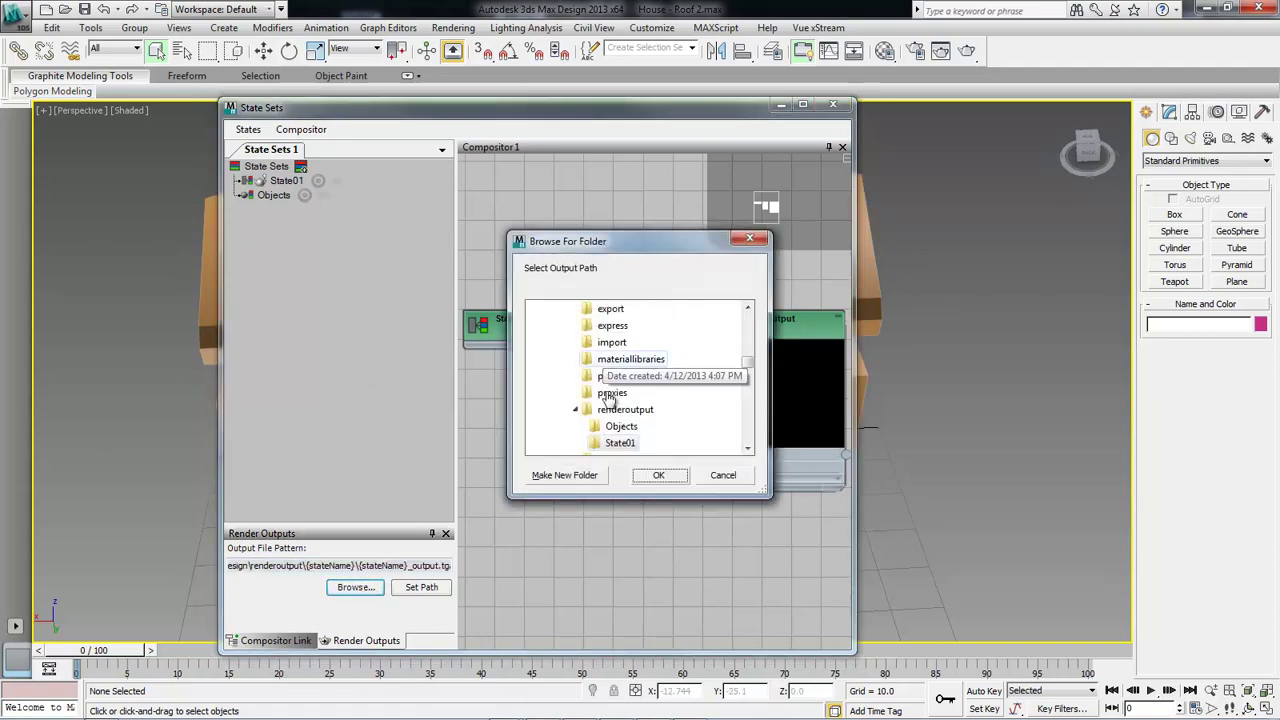
{"action": "left_click_drag", "start_coordinate": [748, 362], "coordinate": [748, 315]}
{"action": "left_click", "coordinate": [543, 392]}
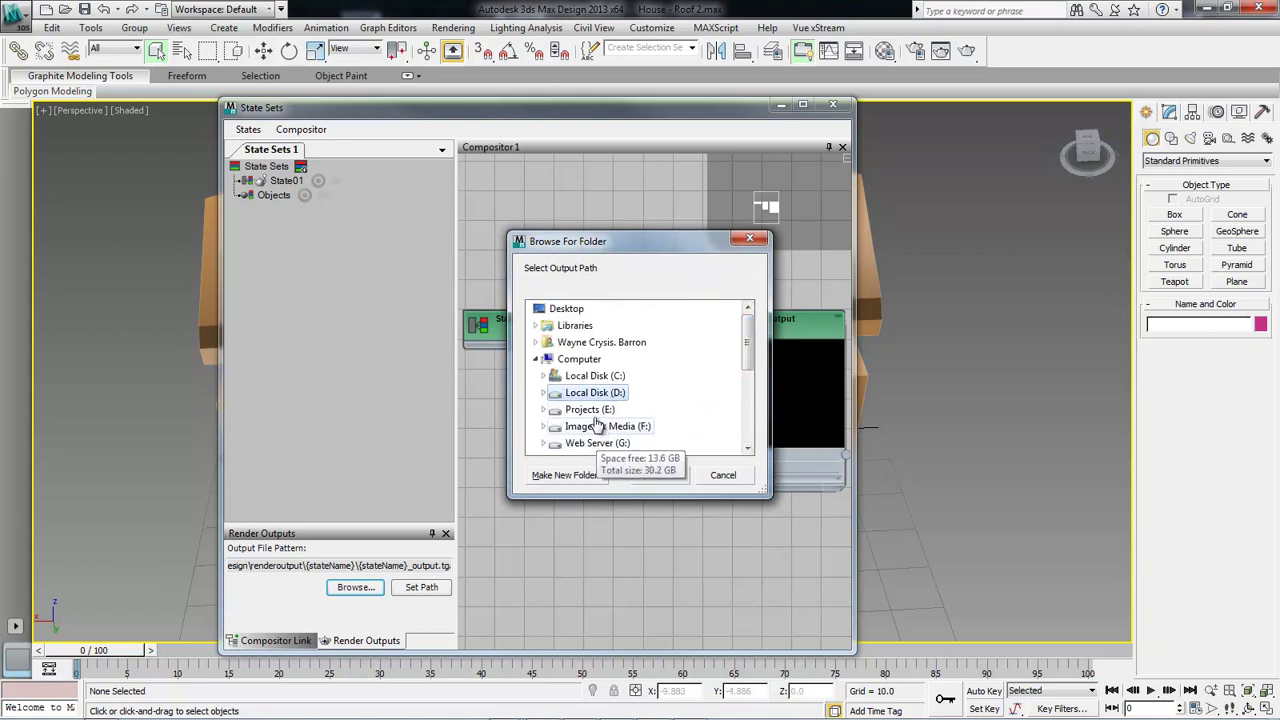
{"action": "left_click", "coordinate": [543, 409]}
{"action": "left_click", "coordinate": [552, 443]}
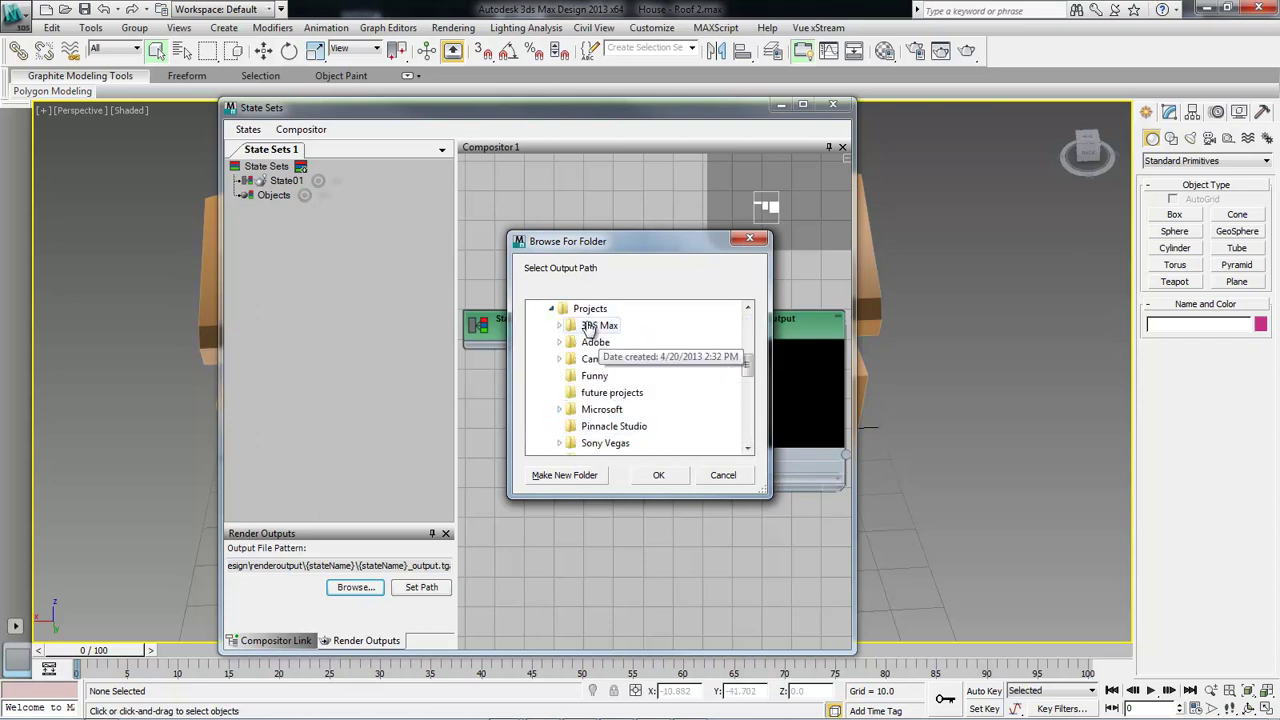
{"action": "left_click", "coordinate": [559, 342]}
{"action": "left_click", "coordinate": [575, 342]}
{"action": "left_click", "coordinate": [612, 326]}
Create a folder named Lesson inside the 3DS Max folder and choose it as the render output path.
{"action": "left_click", "coordinate": [565, 475]}
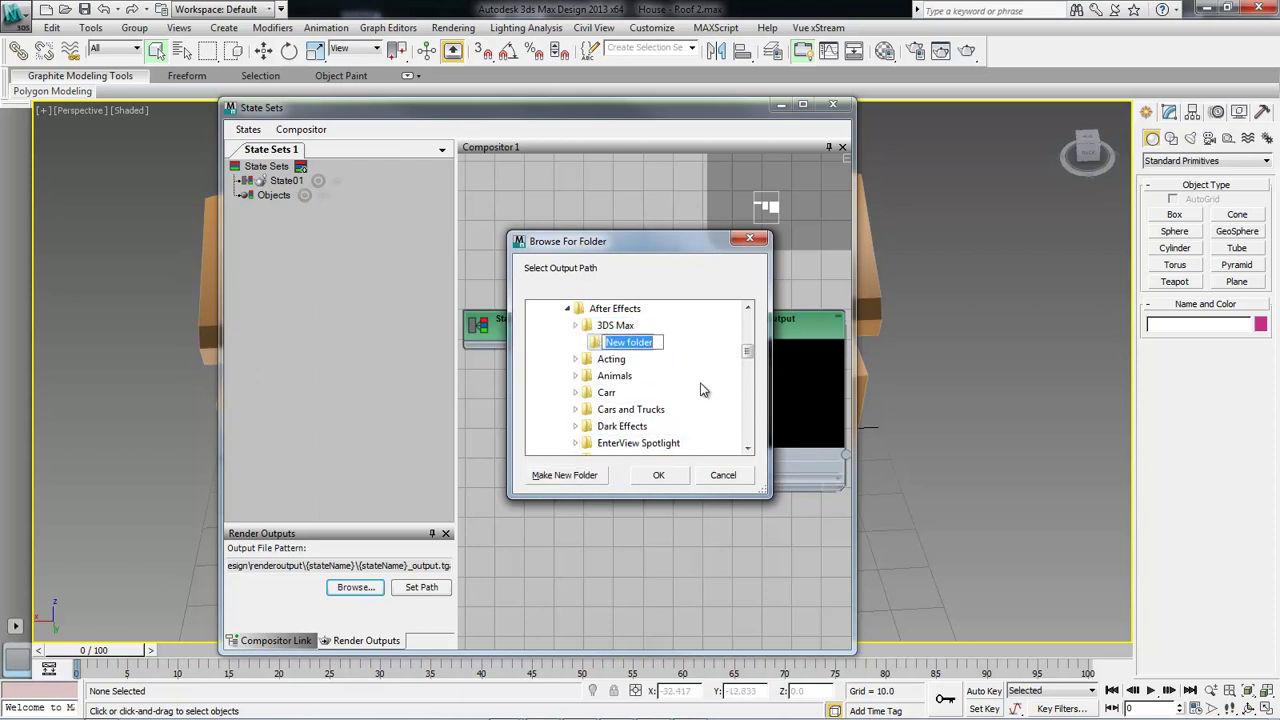
{"action": "type", "text": "Lesson"}
{"action": "key", "text": "Return"}
{"action": "left_click", "coordinate": [658, 475]}
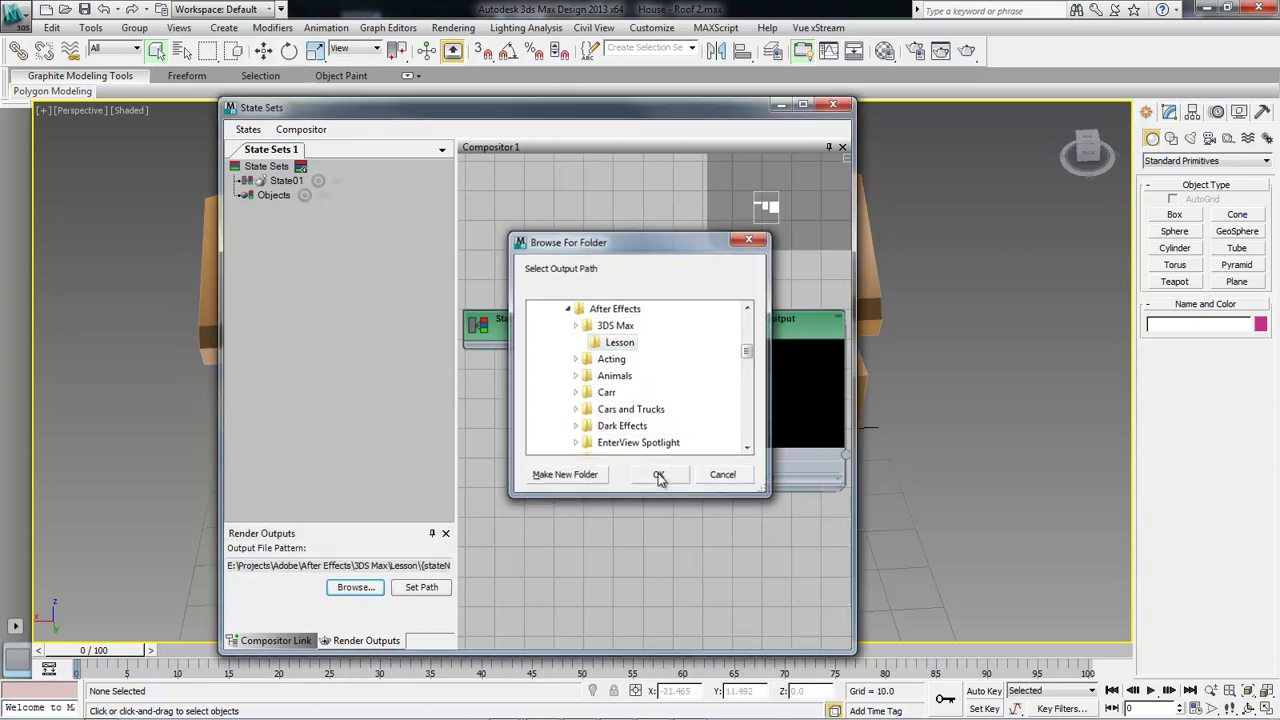
Apply the Lesson folder output path with the {stateName}_output.tga file pattern to the render outputs.
{"action": "left_click", "coordinate": [426, 594]}
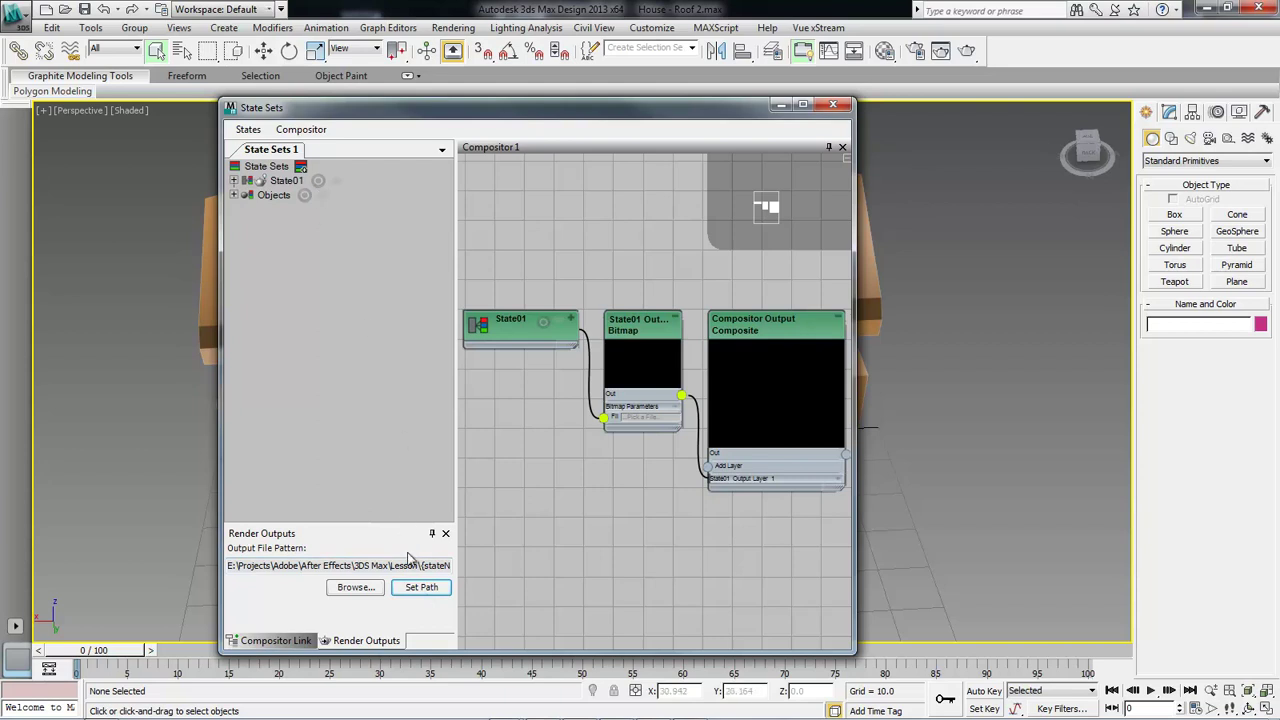
{"action": "left_click", "coordinate": [434, 566]}
{"action": "left_click_drag", "start_coordinate": [426, 566], "coordinate": [396, 568]}
{"action": "left_click", "coordinate": [373, 569]}
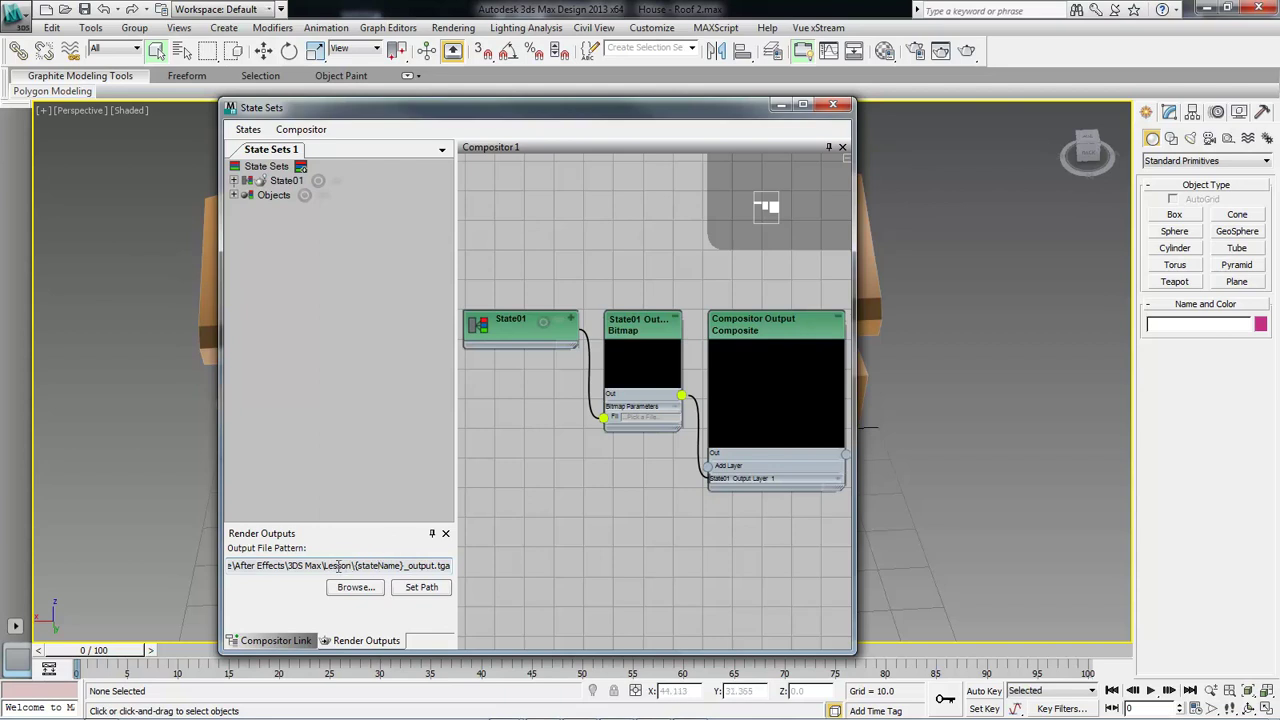
{"action": "left_click", "coordinate": [421, 588]}
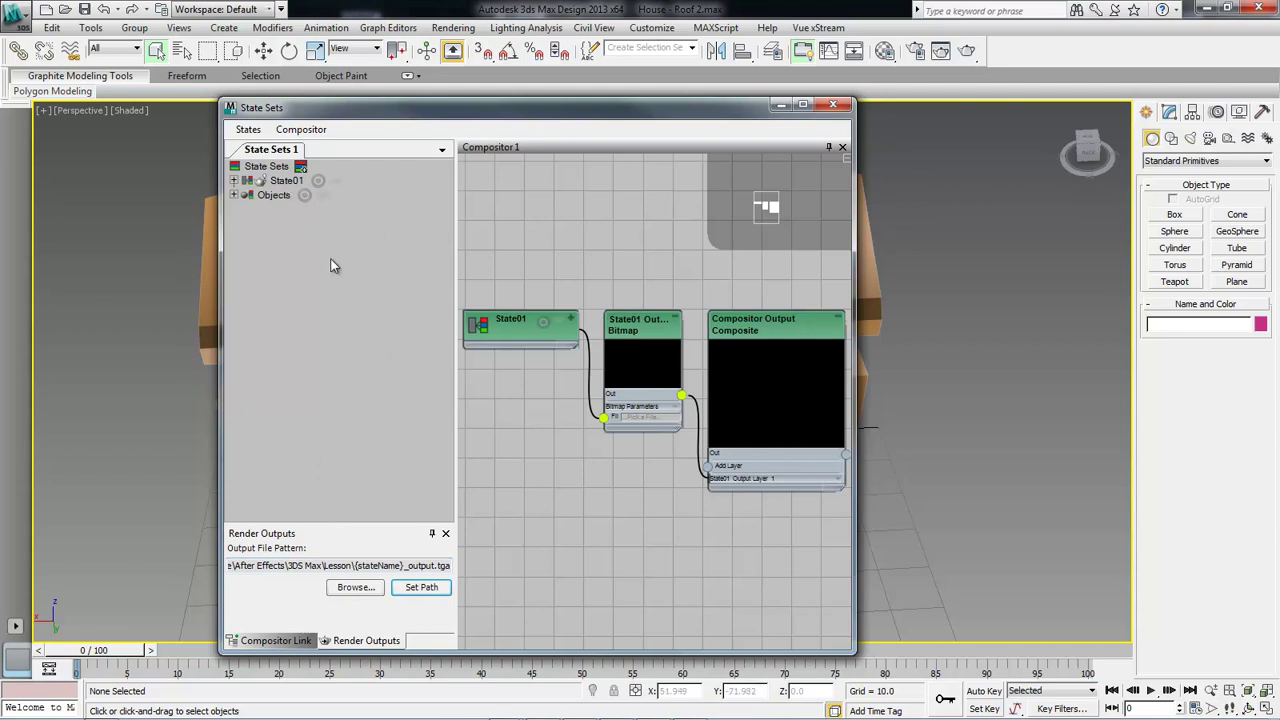
Close the Compositor View and move the State Sets window clear of the house model.
{"action": "left_click_drag", "start_coordinate": [627, 112], "coordinate": [500, 155]}
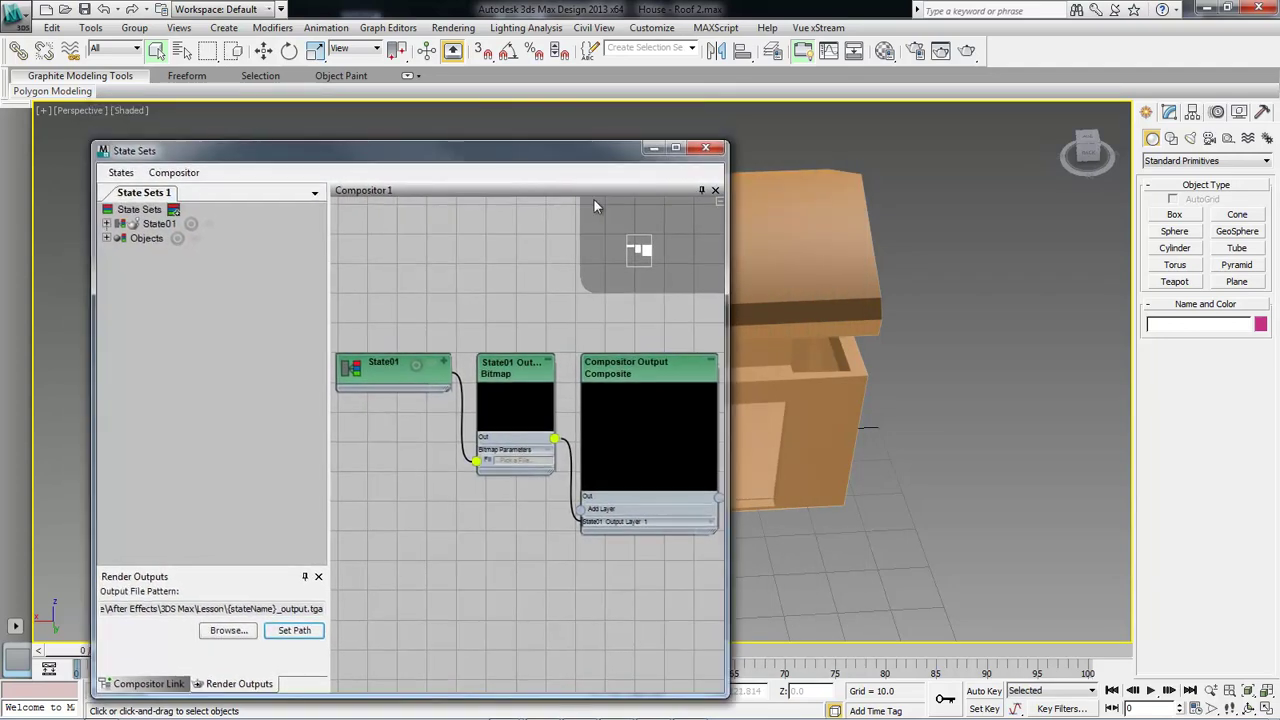
{"action": "left_click", "coordinate": [715, 190]}
{"action": "left_click_drag", "start_coordinate": [185, 154], "coordinate": [1080, 102]}
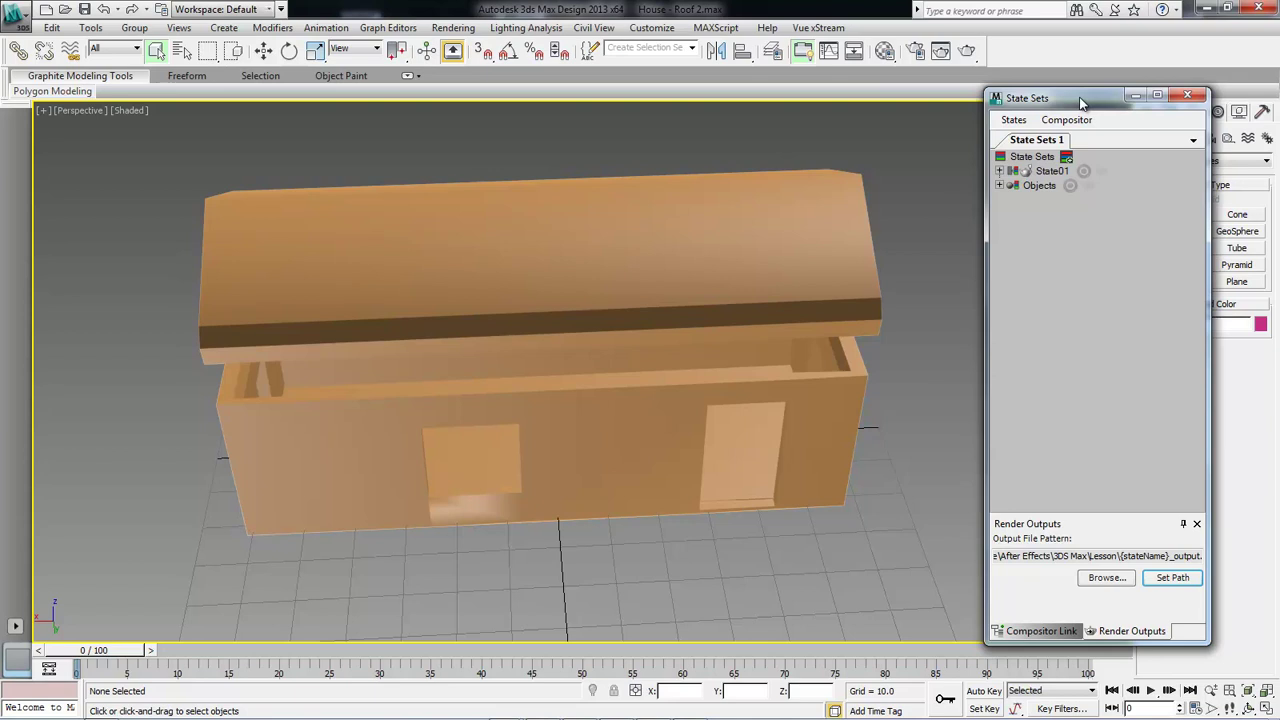
Rename the state State01 as Front View.
{"action": "left_click", "coordinate": [1052, 171]}
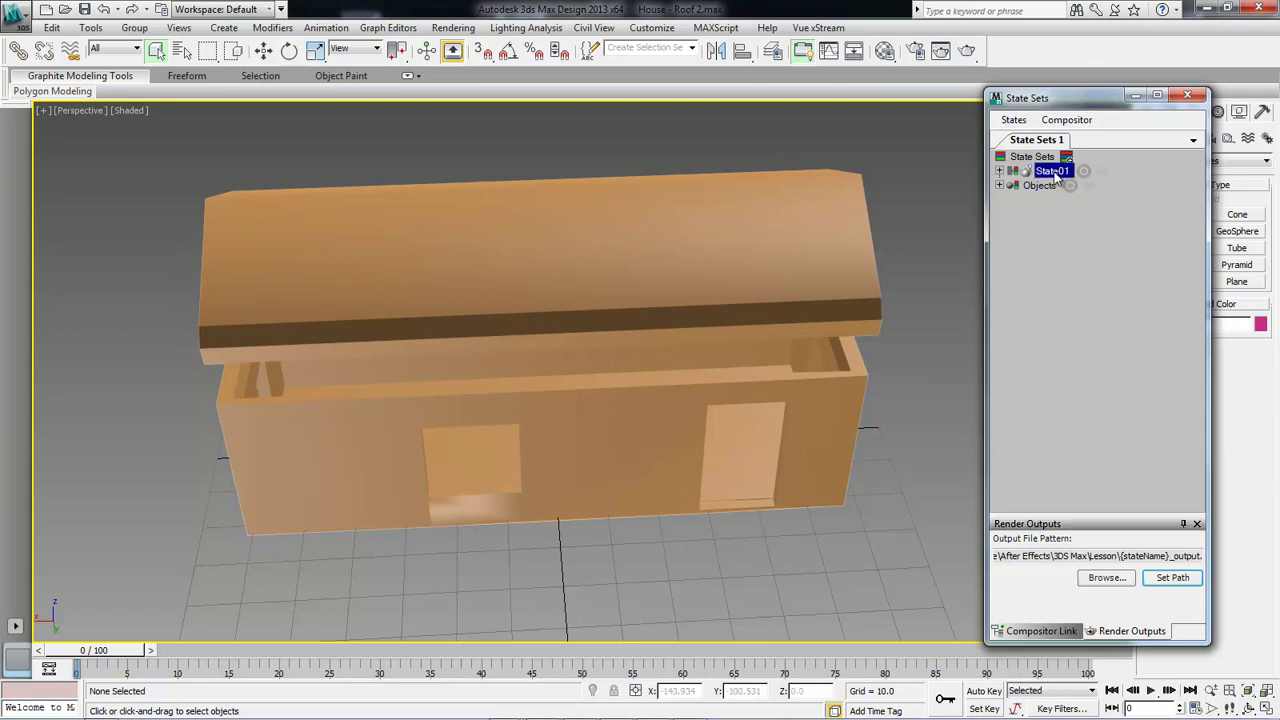
{"action": "left_click", "coordinate": [1053, 171]}
{"action": "type", "text": "Sid"}
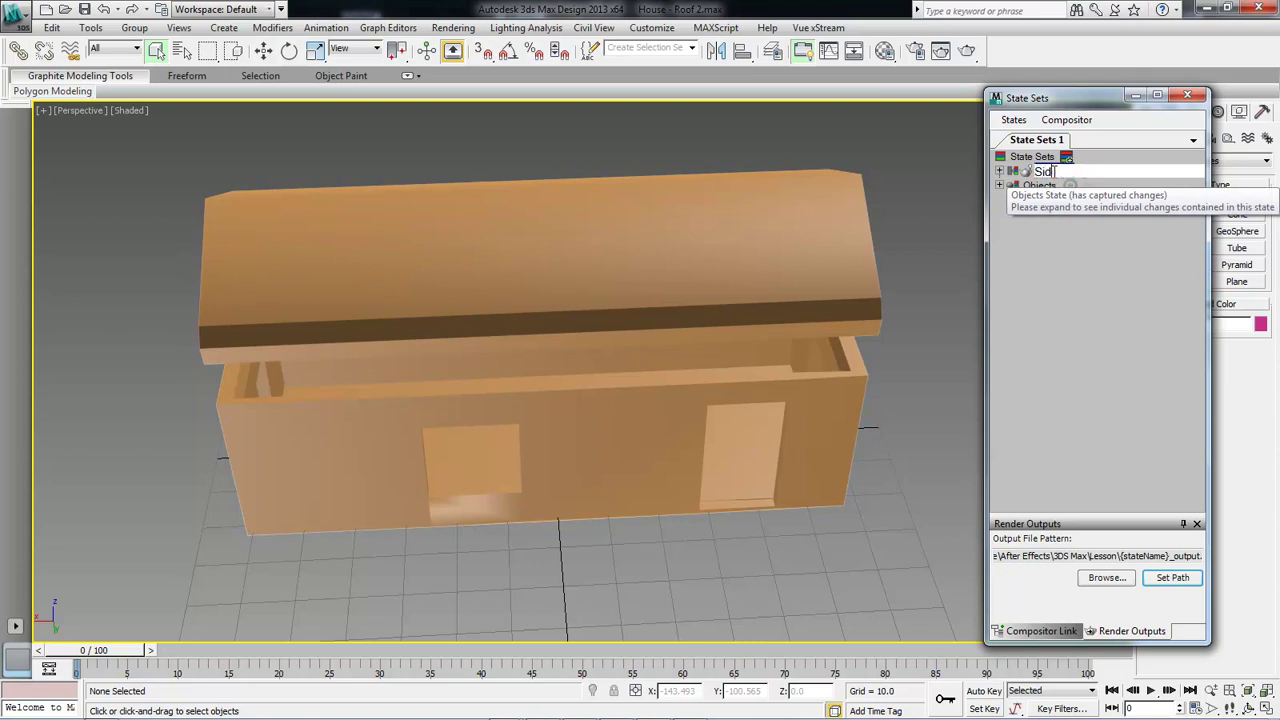
{"action": "key", "text": "BackSpace"}
{"action": "key", "text": "BackSpace"}
{"action": "key", "text": "BackSpace"}
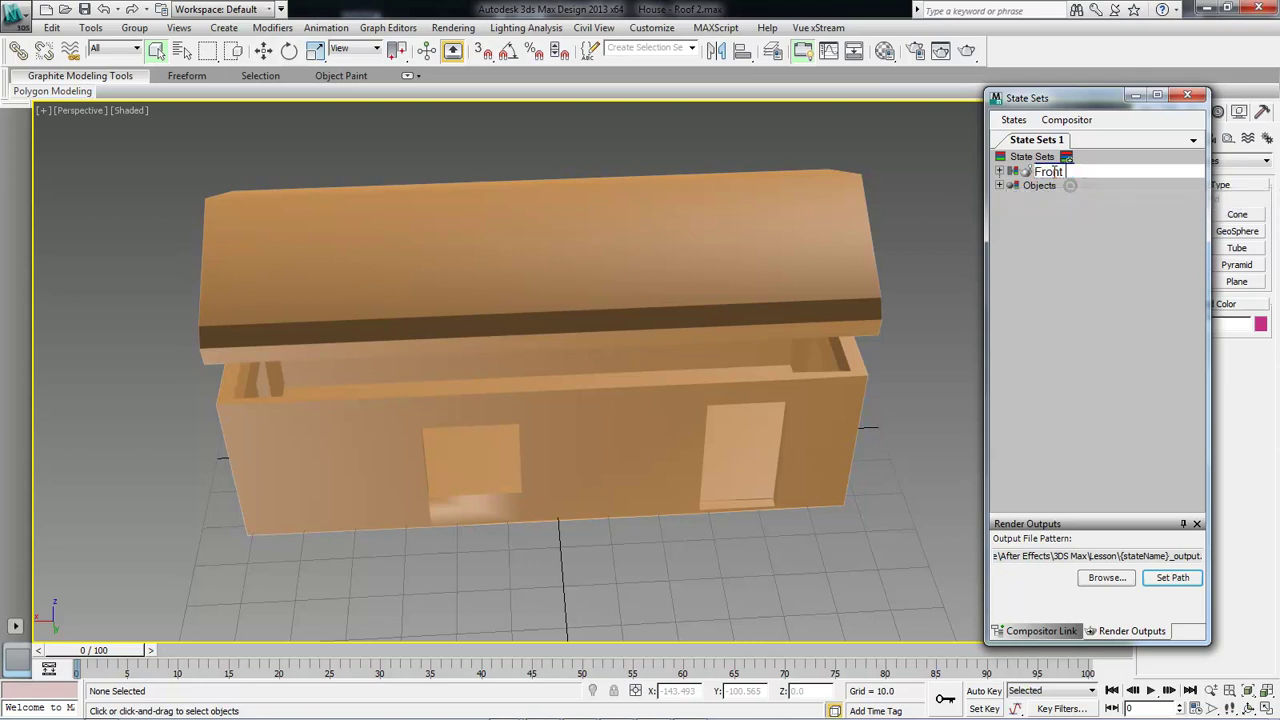
{"action": "type", "text": "Front View"}
{"action": "key", "text": "Return"}
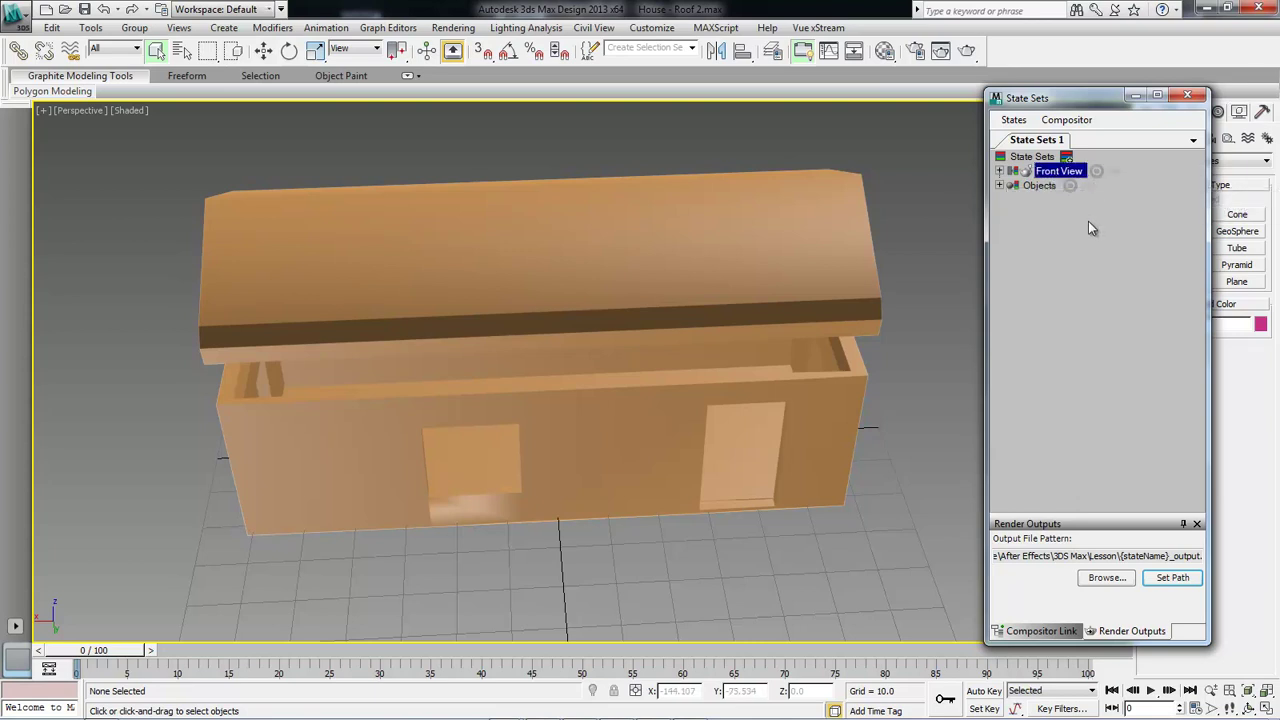
Add a second state to the state sets and name it Side View.
{"action": "right_click", "coordinate": [1058, 173]}
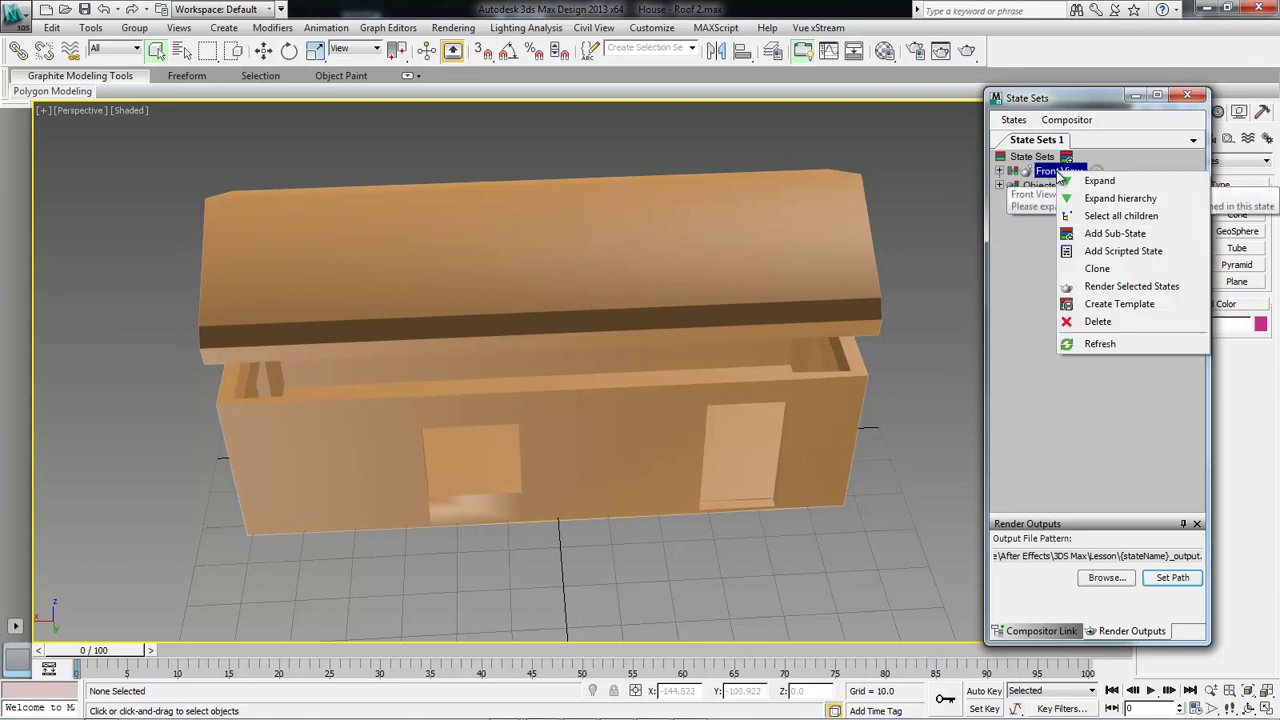
{"action": "left_click", "coordinate": [1100, 250]}
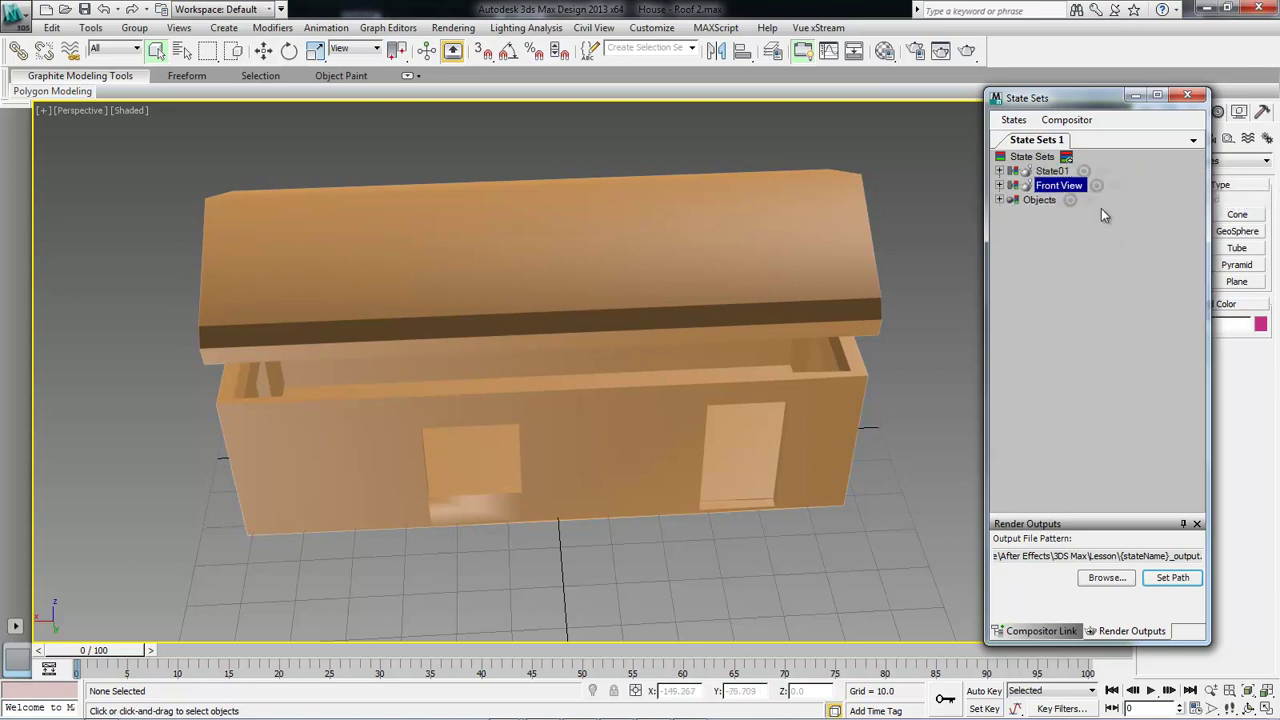
{"action": "left_click", "coordinate": [1058, 173]}
{"action": "left_click", "coordinate": [1052, 171]}
{"action": "type", "text": "Side View"}
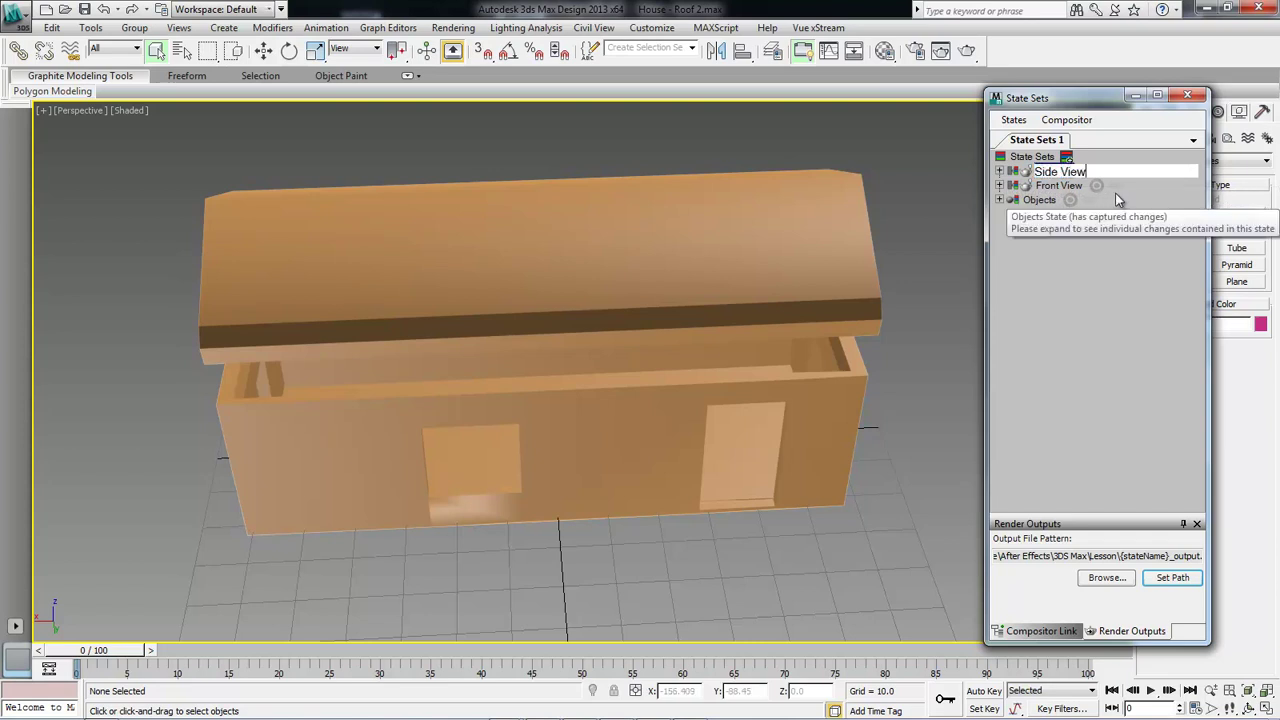
{"action": "key", "text": "Return"}
Select both house objects, record a close end-wall view in the Side View state, and test switching between Front View and Side View.
{"action": "left_click_drag", "start_coordinate": [148, 146], "coordinate": [246, 315]}
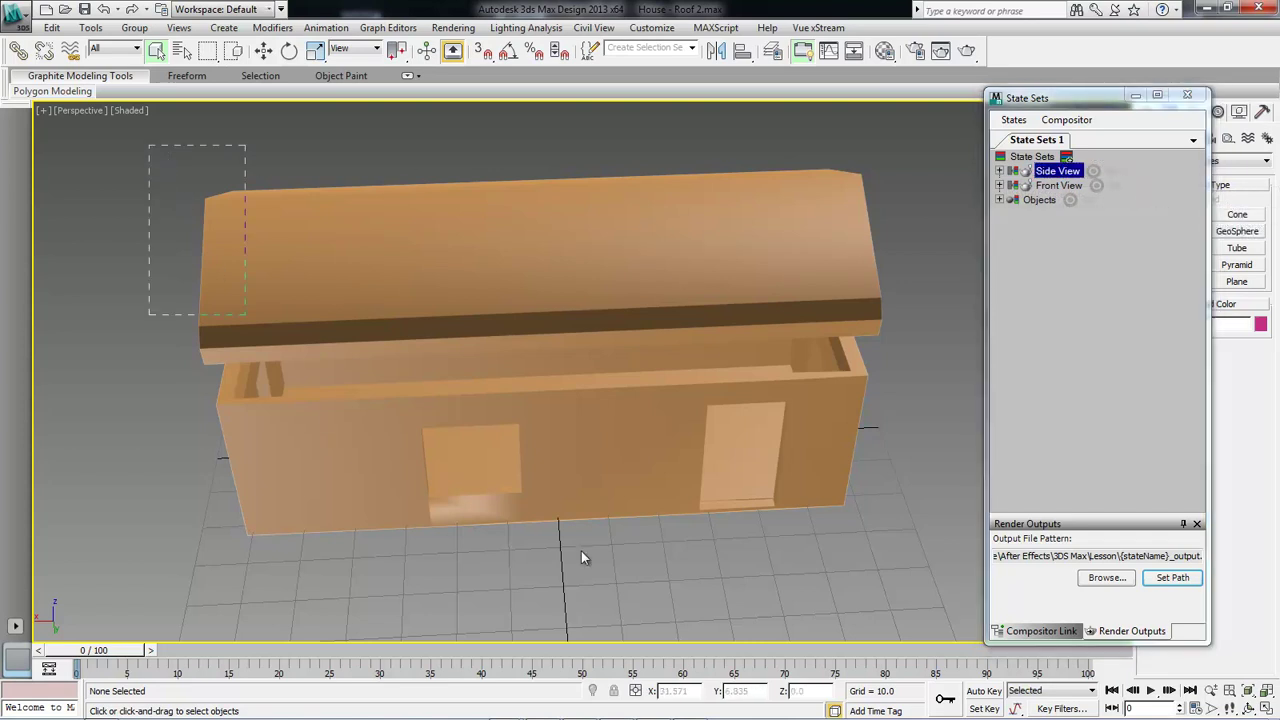
{"action": "left_click_drag", "start_coordinate": [940, 527], "coordinate": [913, 560]}
{"action": "left_click", "coordinate": [1094, 171]}
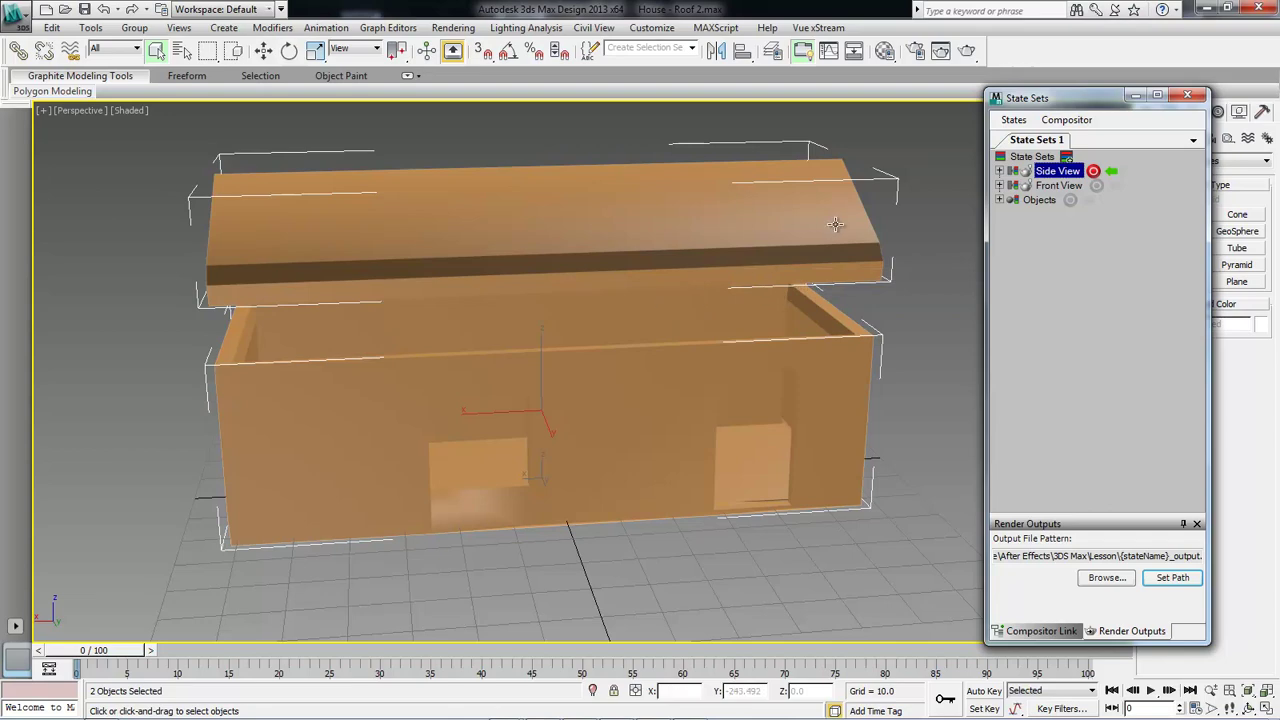
{"action": "middle_click_drag", "start_coordinate": [840, 220], "coordinate": [687, 198], "text": "alt"}
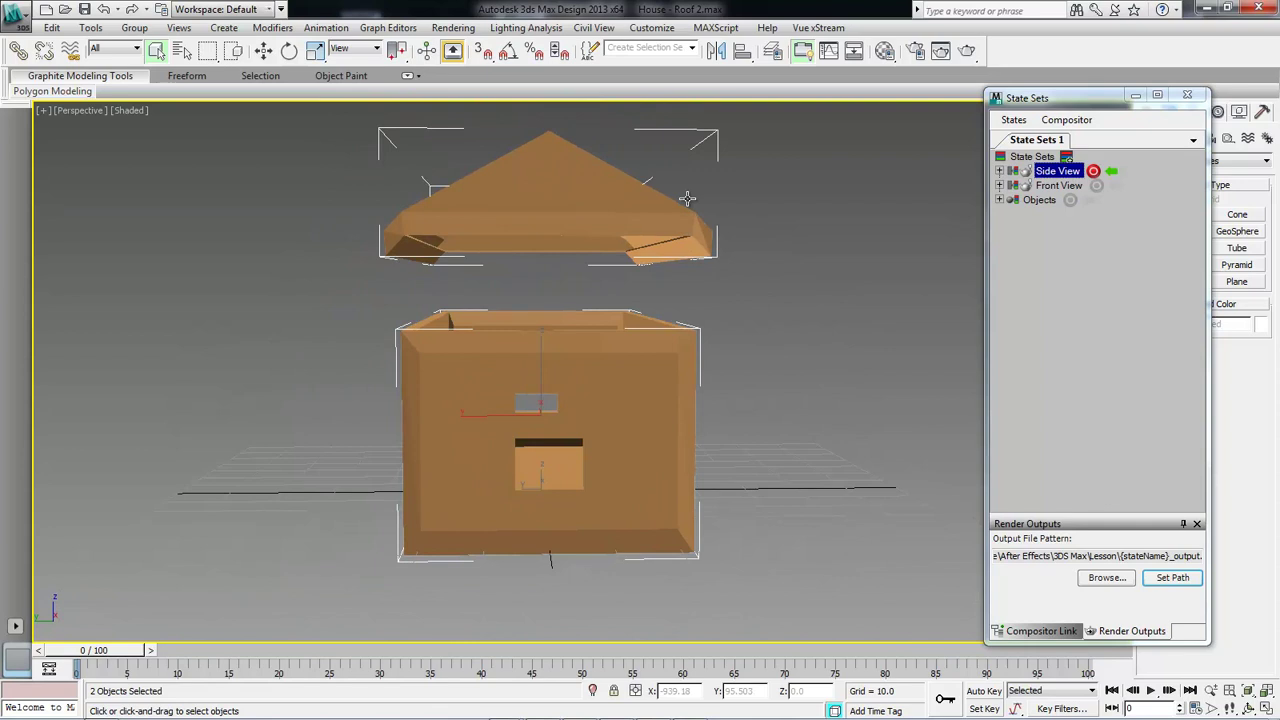
{"action": "scroll", "coordinate": [687, 198], "scroll_direction": "up", "scroll_amount": 2}
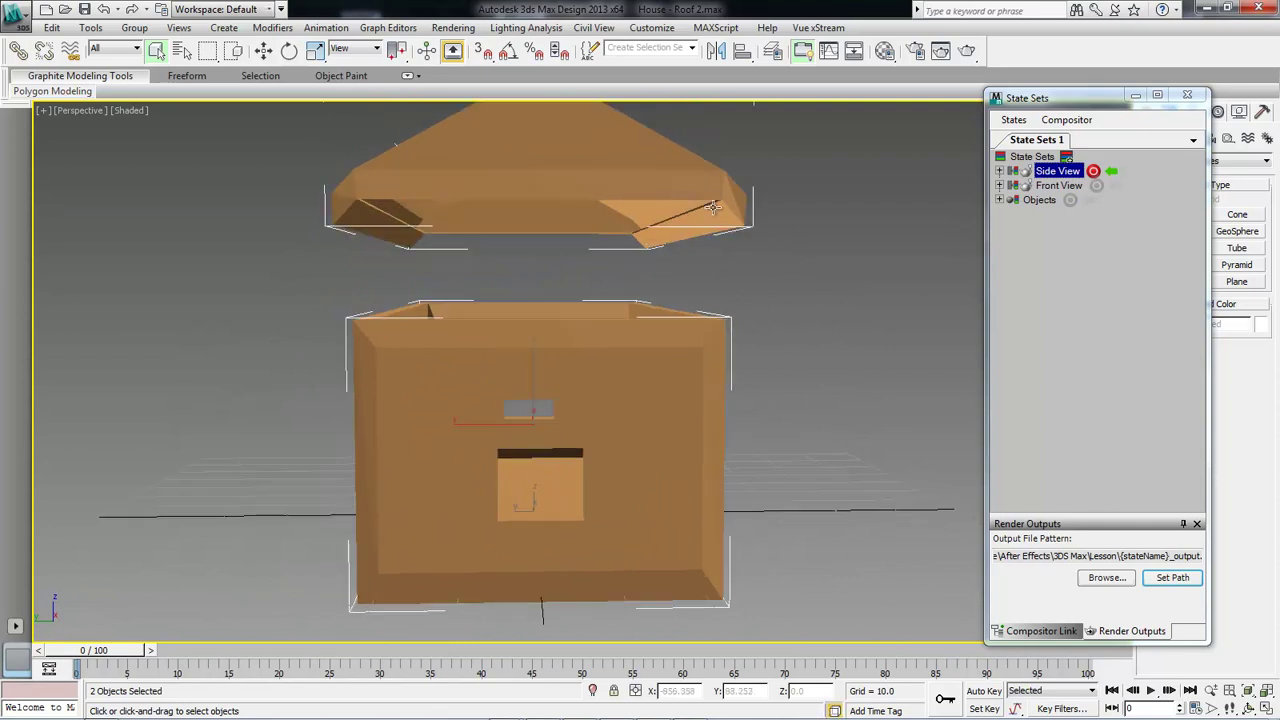
{"action": "left_click", "coordinate": [1094, 172]}
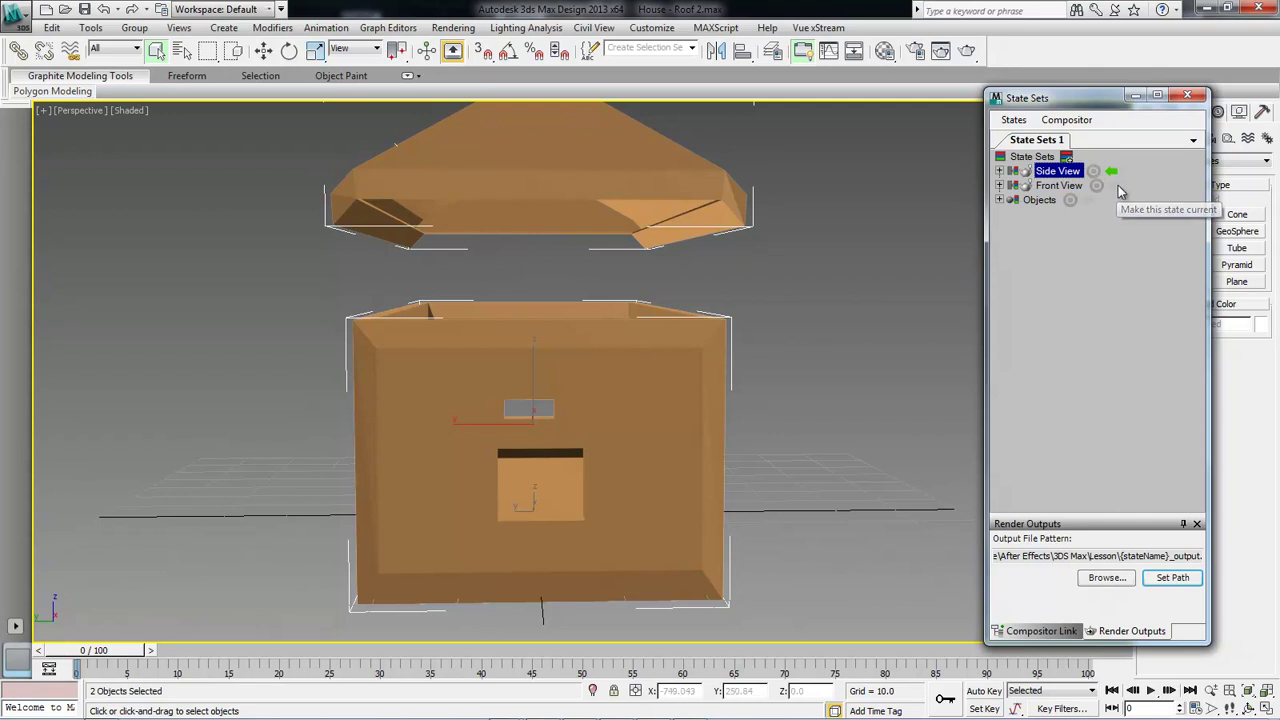
{"action": "left_click", "coordinate": [1118, 189]}
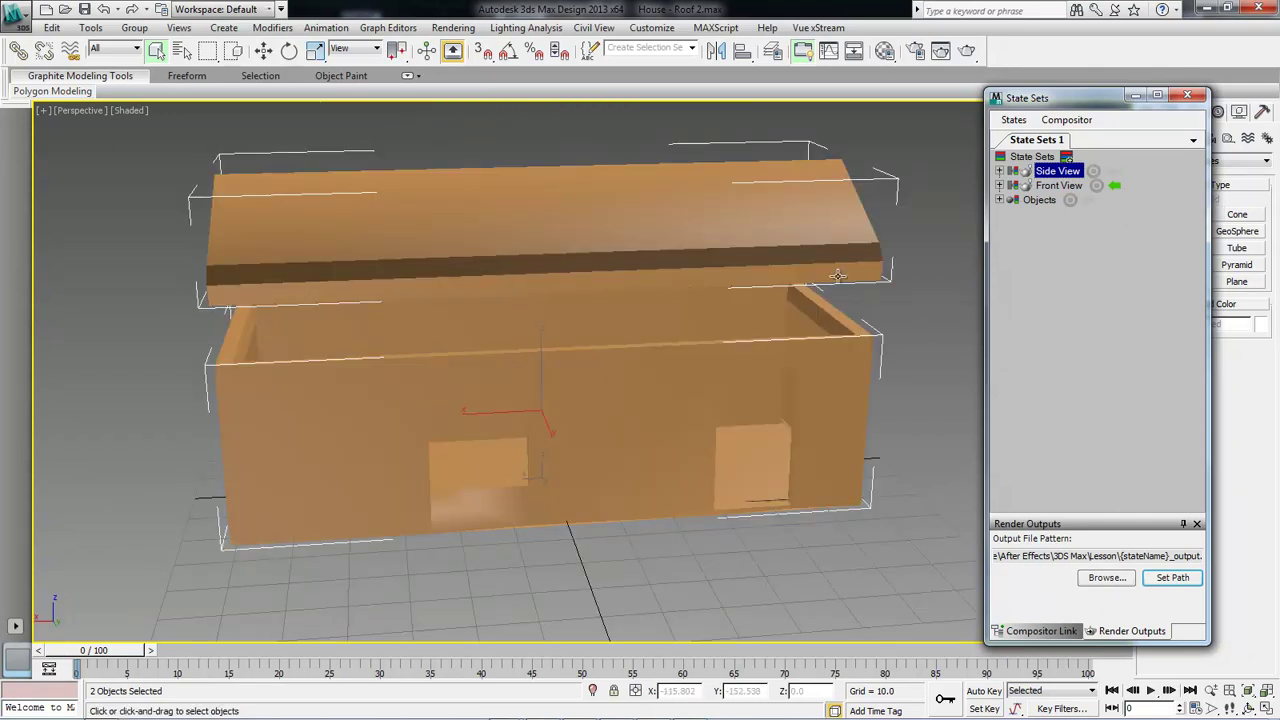
{"action": "left_click", "coordinate": [1114, 175]}
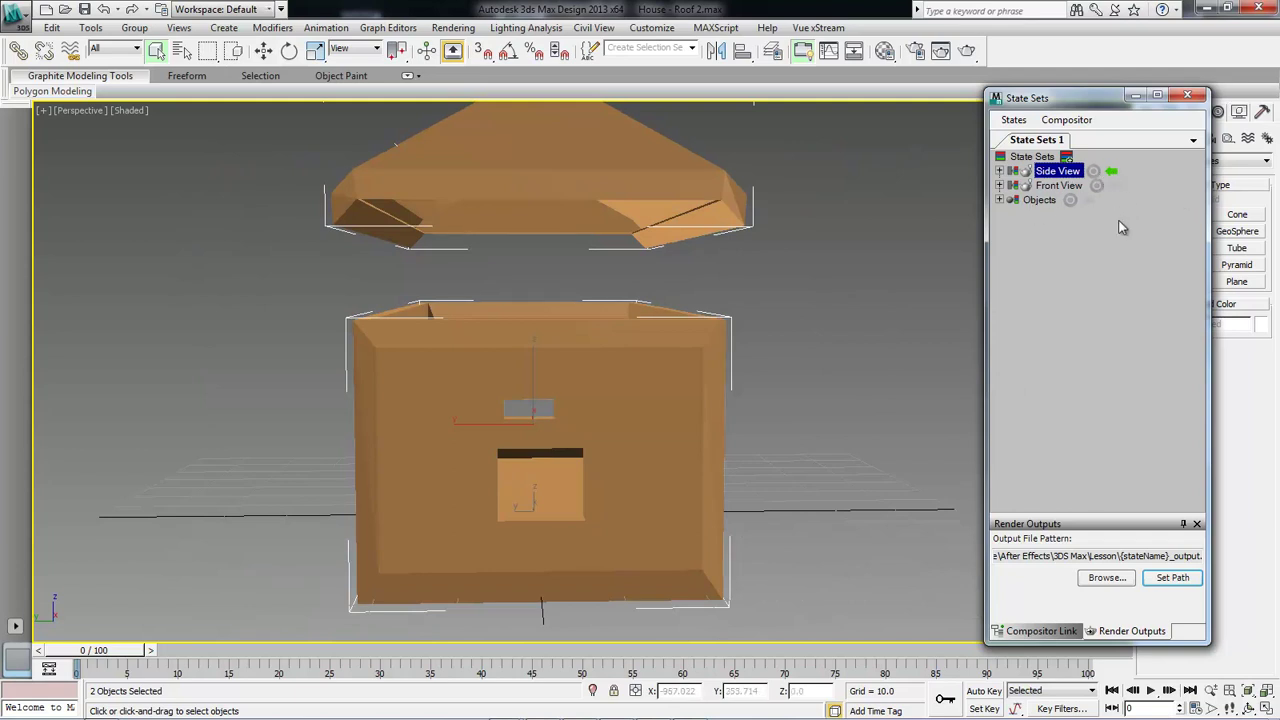
Create a compositor link file named House in the Lesson folder and check its link file location.
{"action": "left_click_drag", "start_coordinate": [1084, 96], "coordinate": [948, 78]}
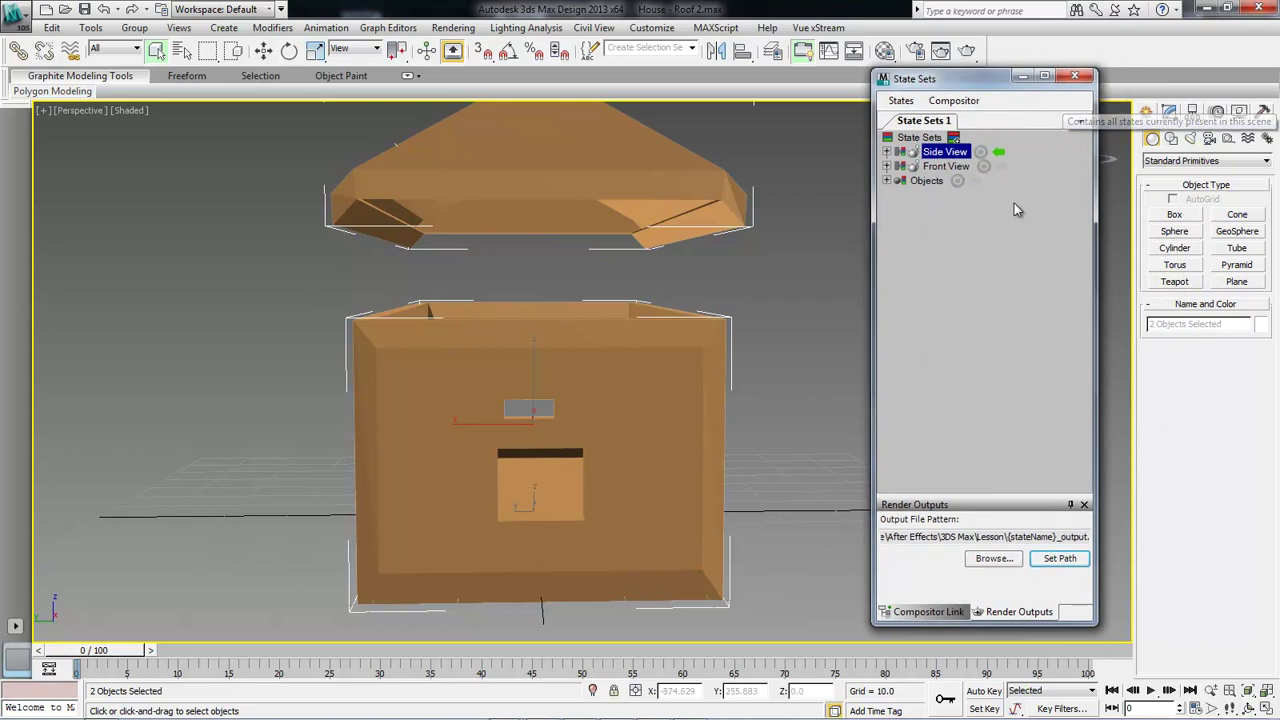
{"action": "left_click", "coordinate": [929, 612]}
{"action": "left_click", "coordinate": [980, 543]}
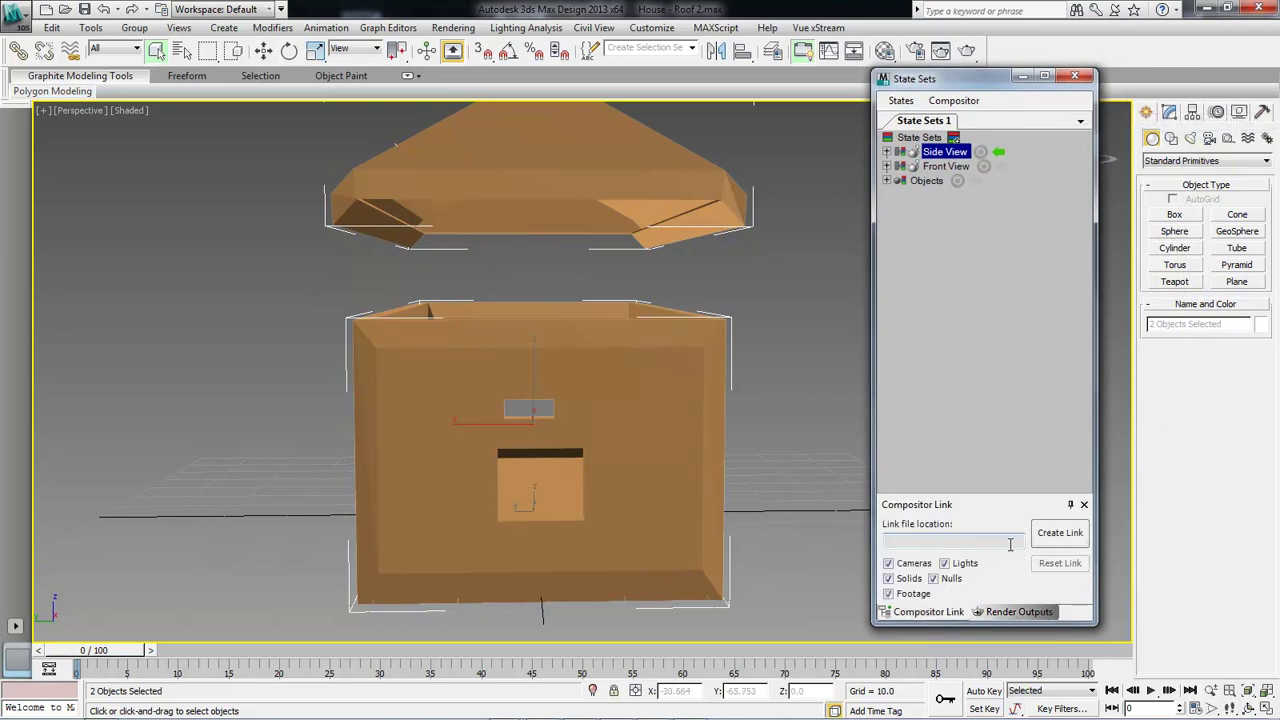
{"action": "left_click", "coordinate": [1060, 534]}
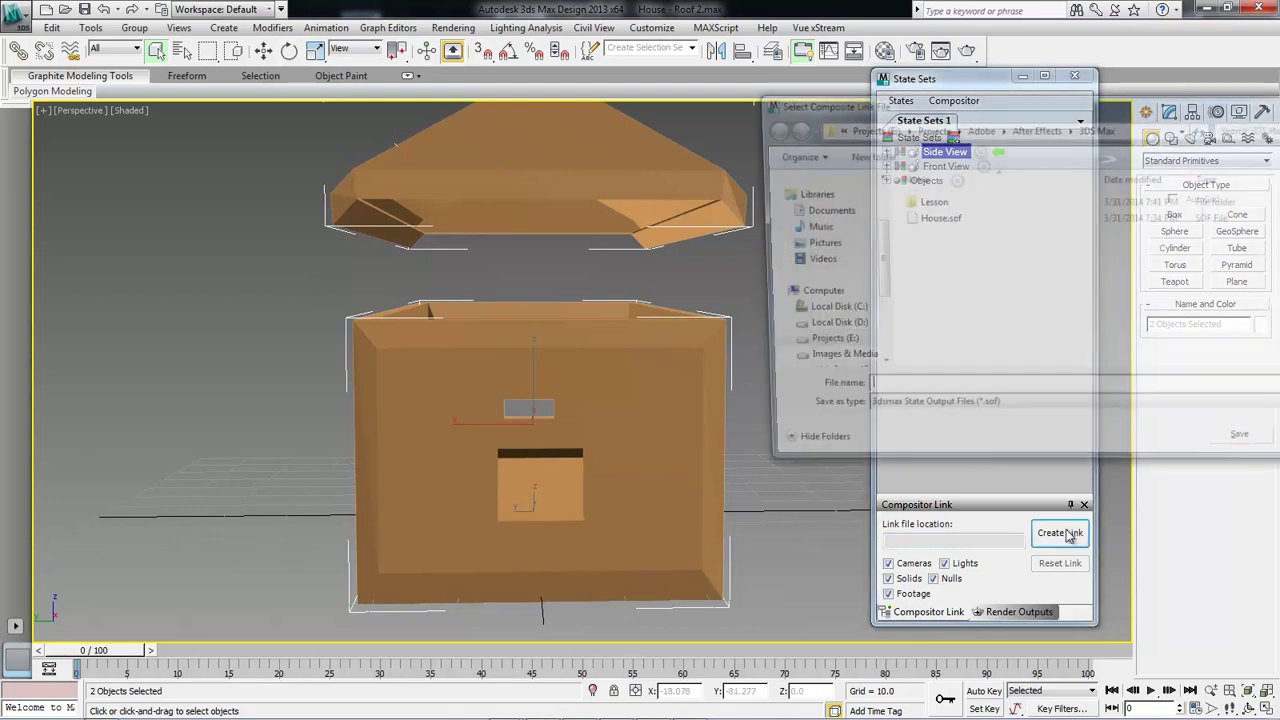
{"action": "left_click_drag", "start_coordinate": [1036, 107], "coordinate": [931, 107]}
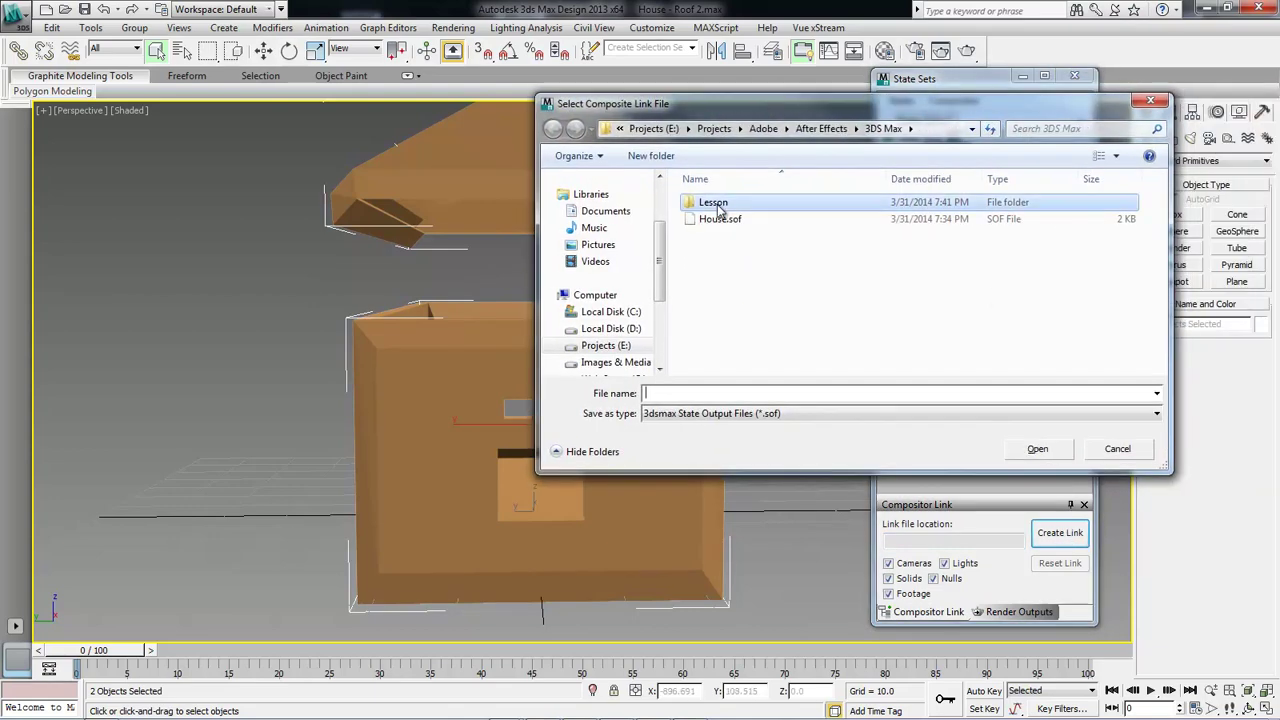
{"action": "double_click", "coordinate": [713, 202]}
{"action": "type", "text": "Hou"}
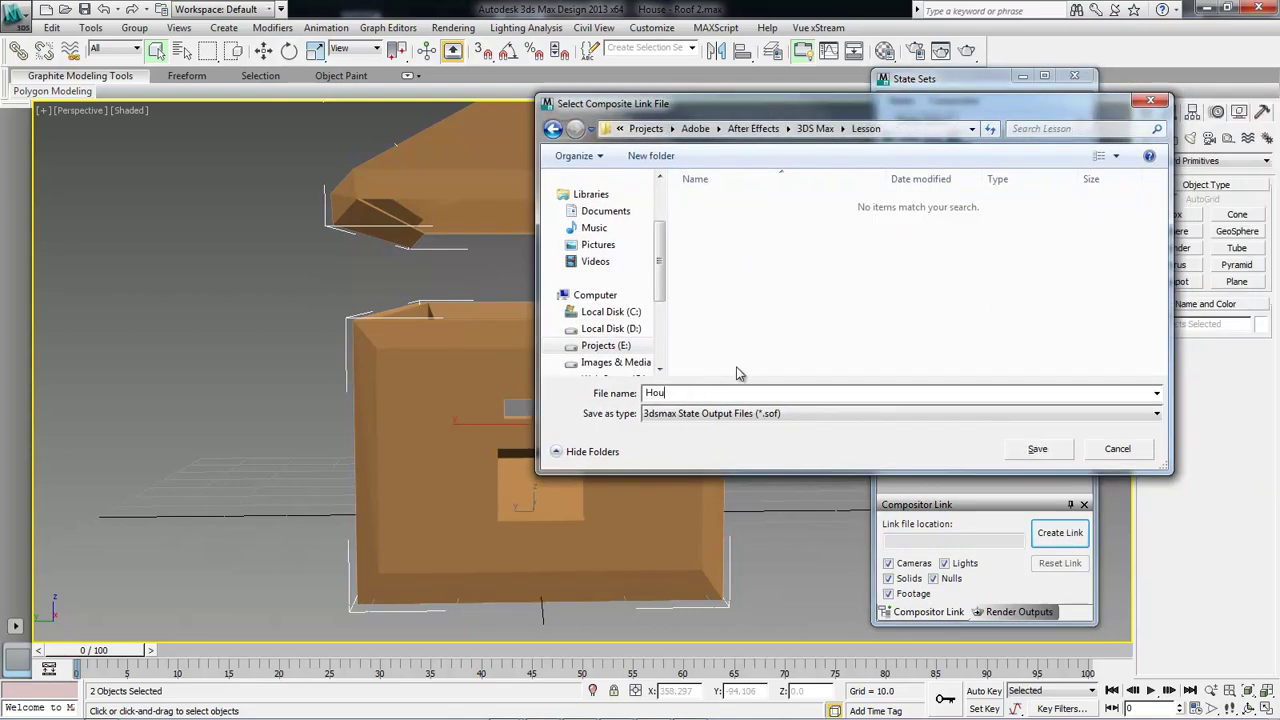
{"action": "type", "text": "se"}
{"action": "key", "text": "Return"}
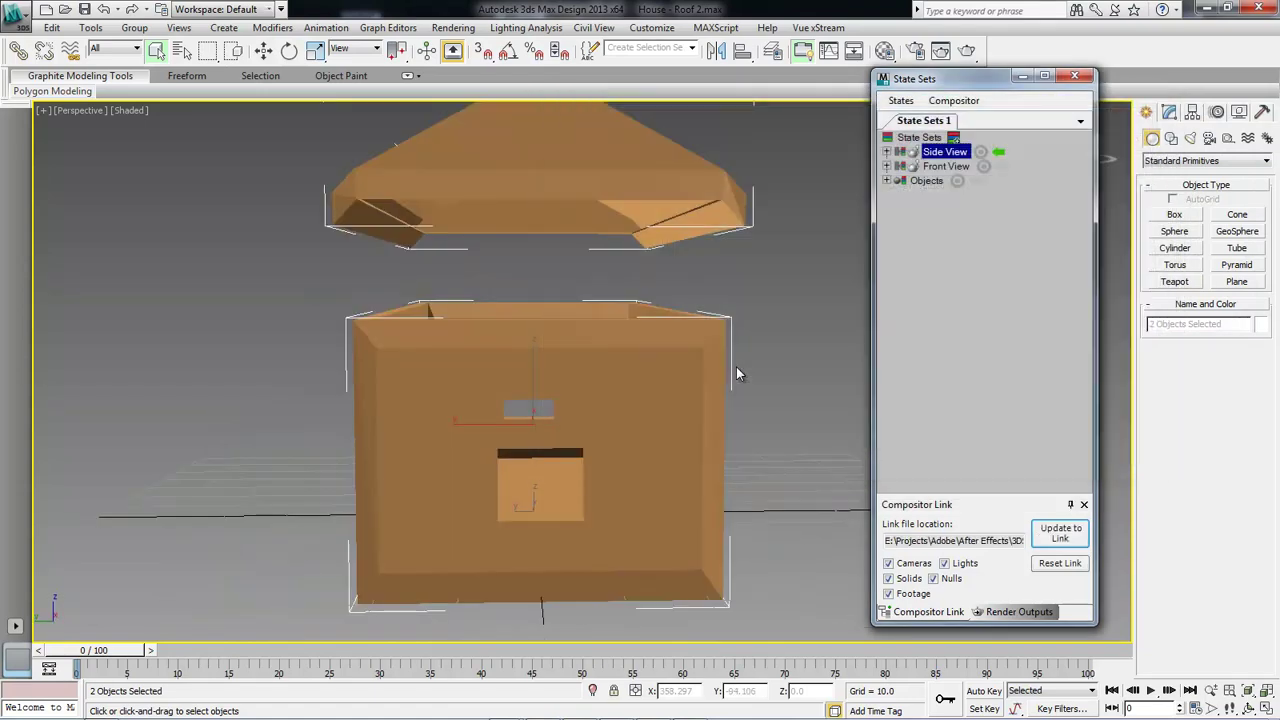
{"action": "left_click_drag", "start_coordinate": [978, 541], "coordinate": [1087, 538]}
{"action": "left_click", "coordinate": [1009, 540]}
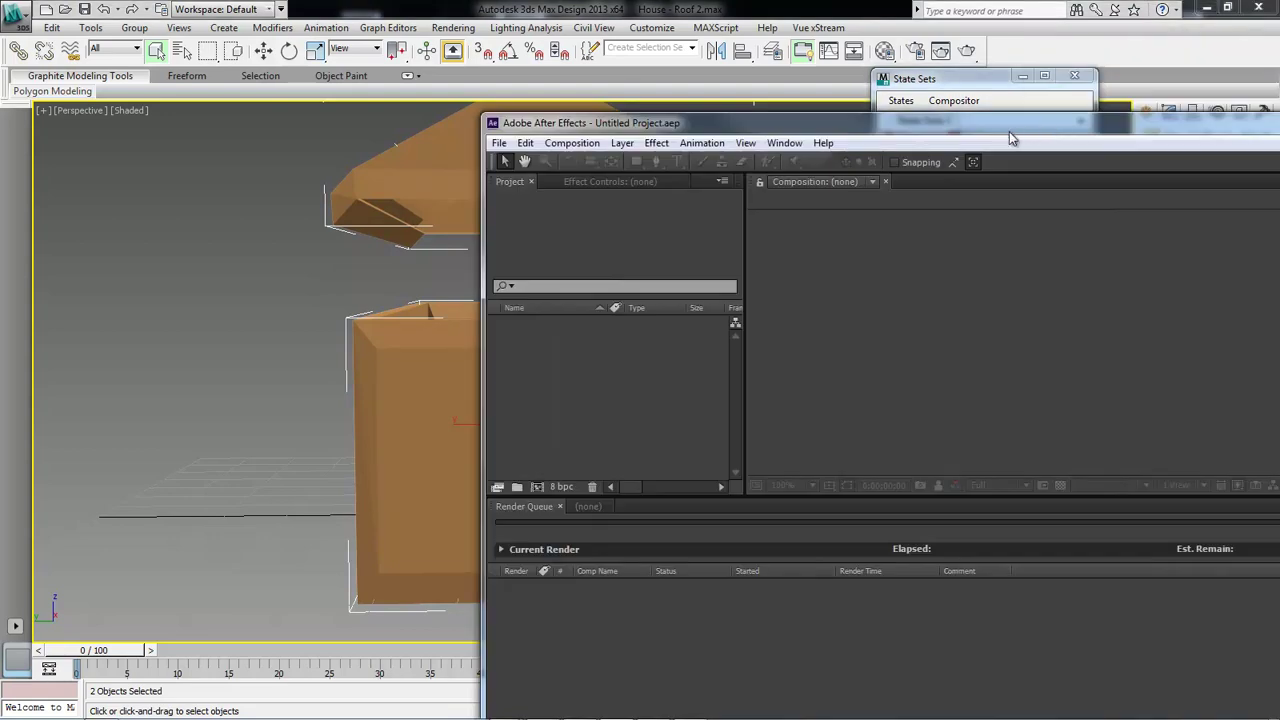
Switch to After Effects and open the Autodesk Compositor Link settings.
{"action": "left_click_drag", "start_coordinate": [1052, 107], "coordinate": [579, 14]}
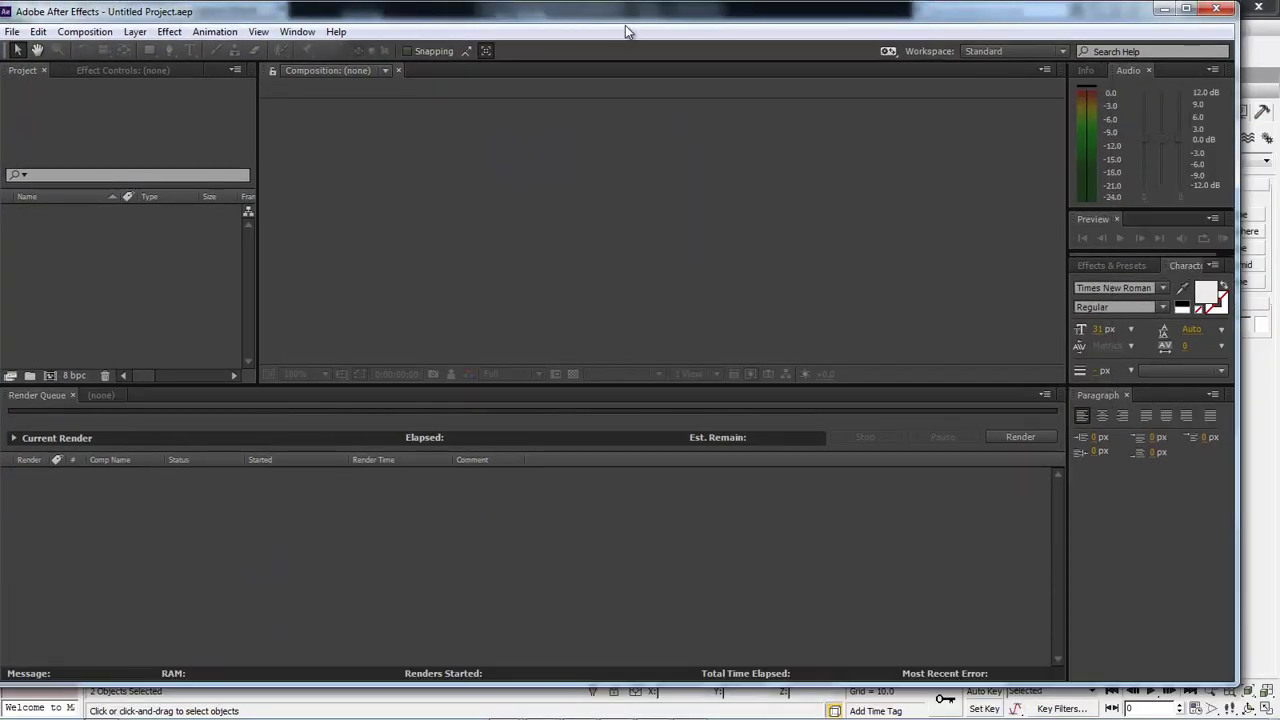
{"action": "left_click", "coordinate": [12, 32]}
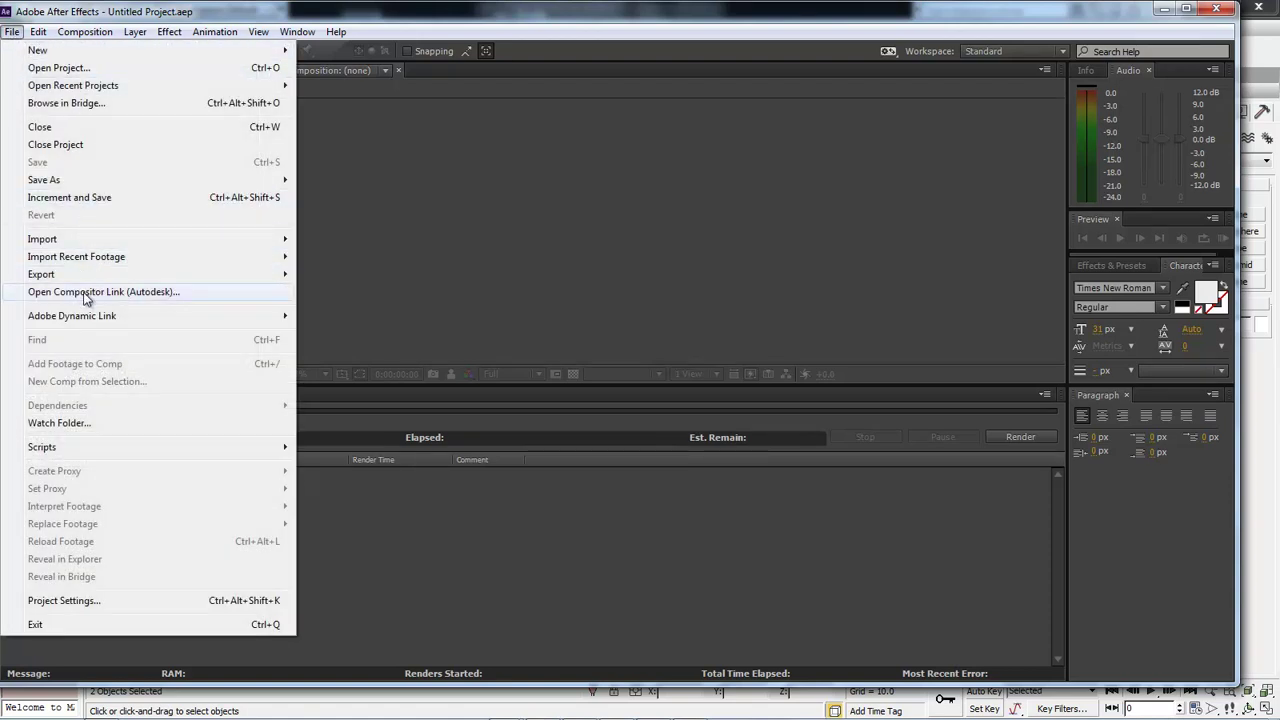
{"action": "left_click", "coordinate": [154, 292]}
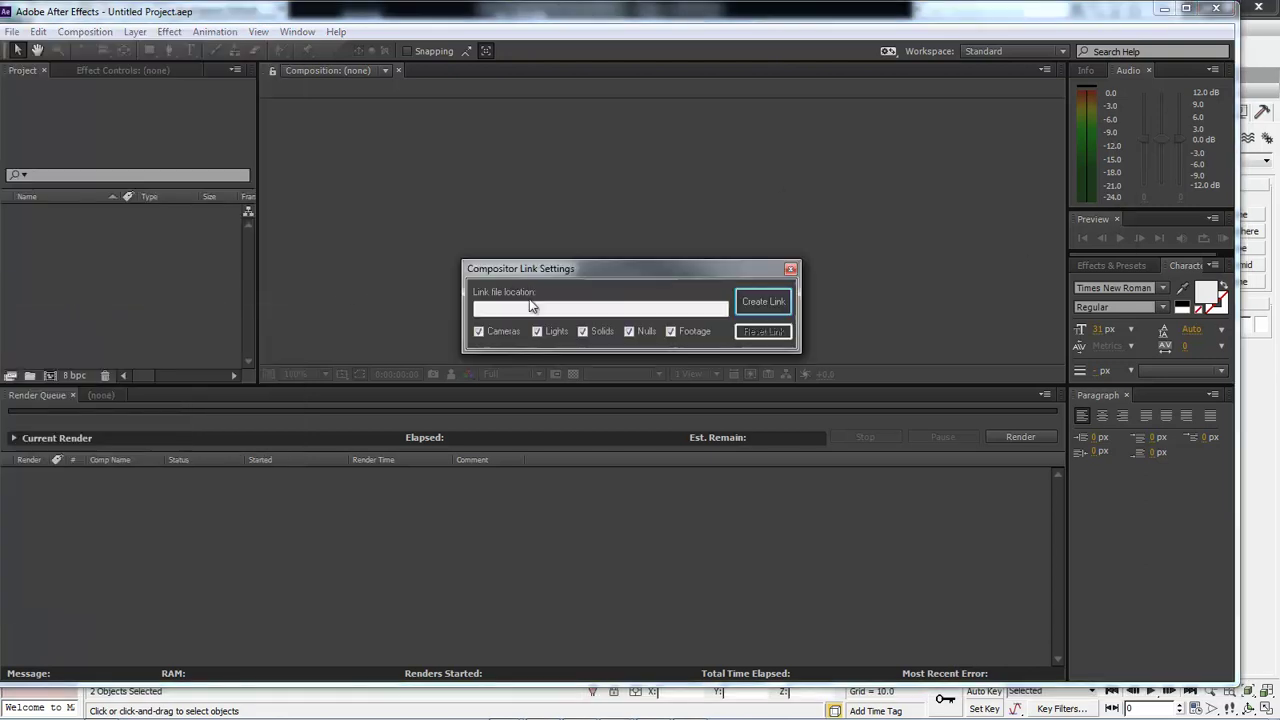
{"action": "left_click_drag", "start_coordinate": [661, 268], "coordinate": [525, 176]}
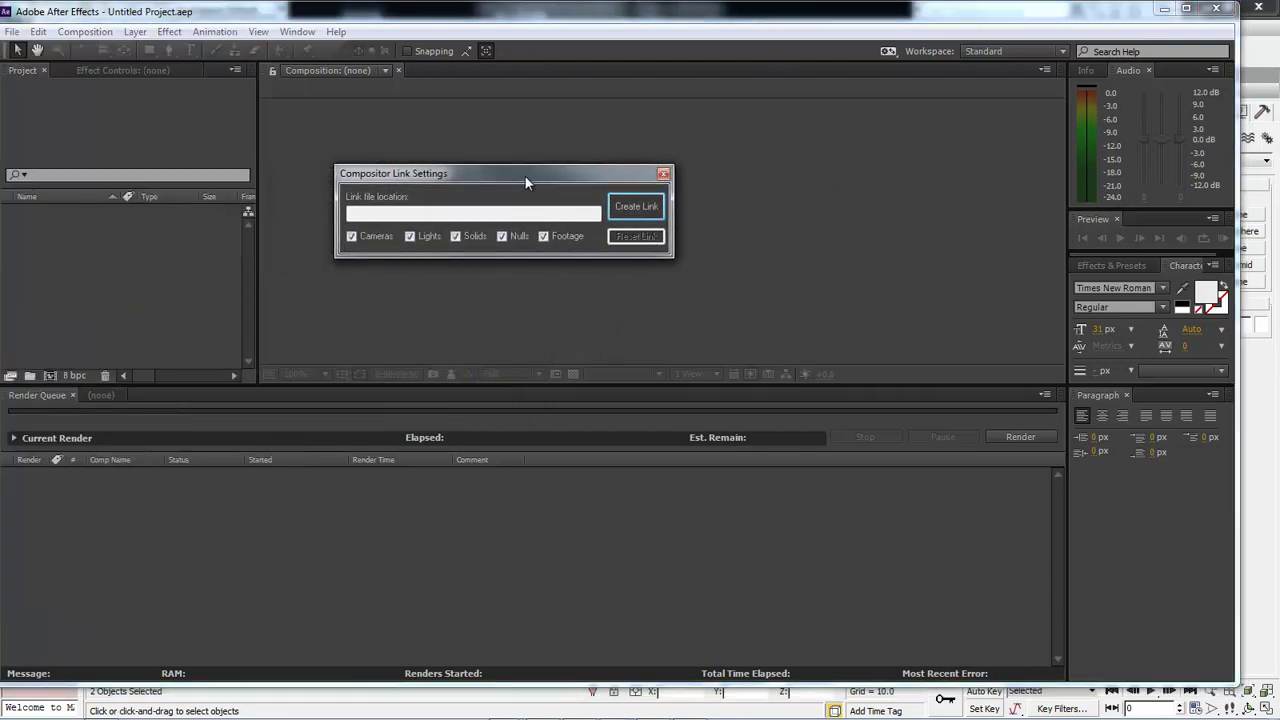
Try to create the compositor link from House.sof in the Lesson folder.
{"action": "left_click", "coordinate": [635, 206]}
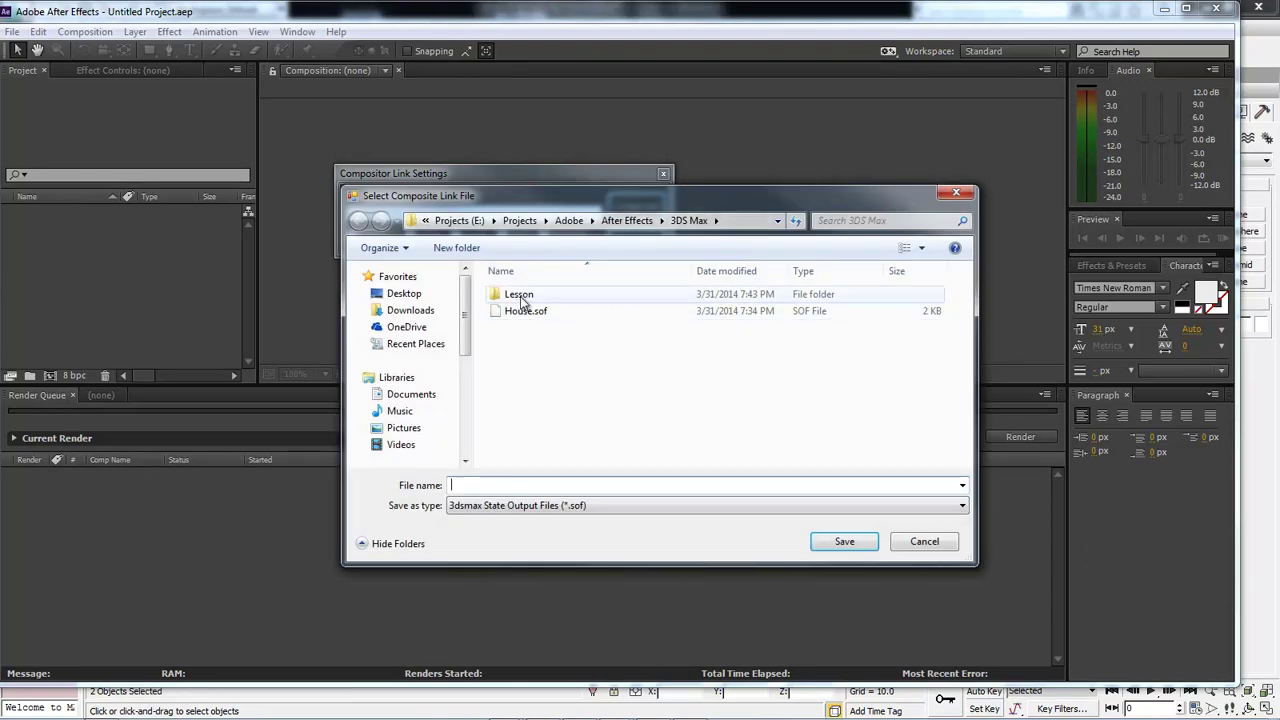
{"action": "double_click", "coordinate": [527, 296]}
{"action": "double_click", "coordinate": [522, 296]}
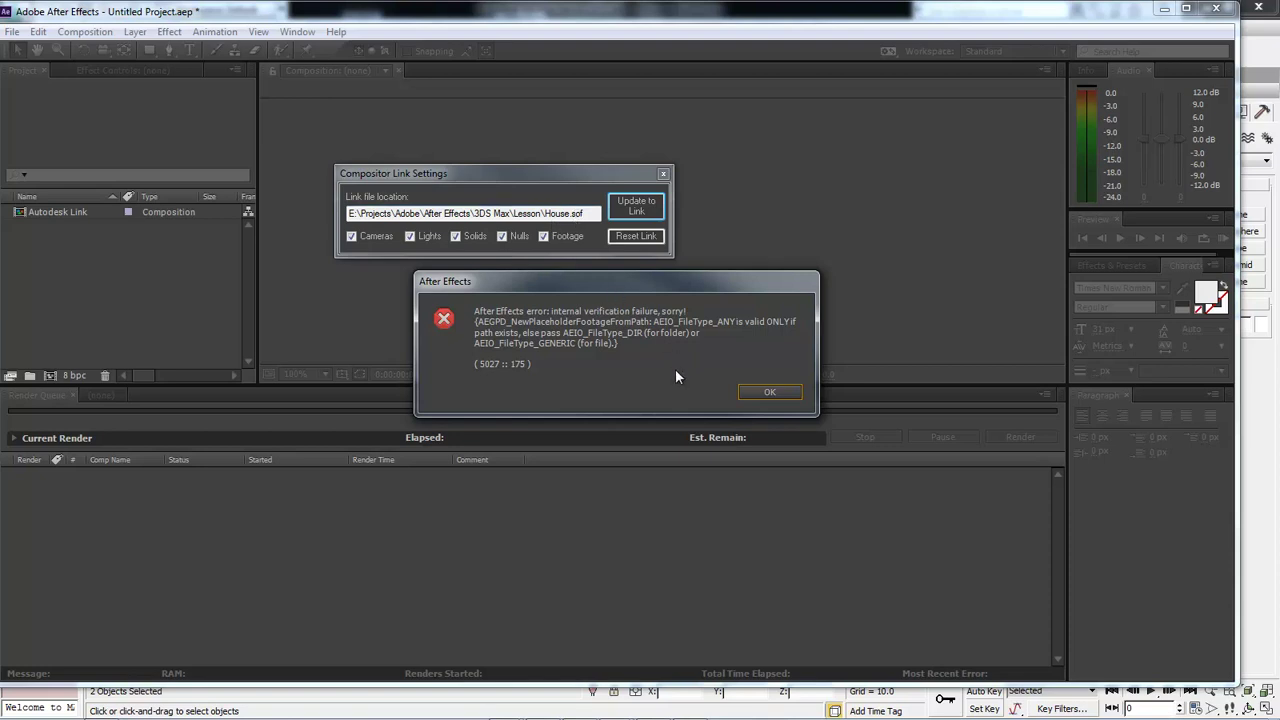
Dismiss the error dialogs and reset the compositor link to House.sof.
{"action": "left_click", "coordinate": [772, 394]}
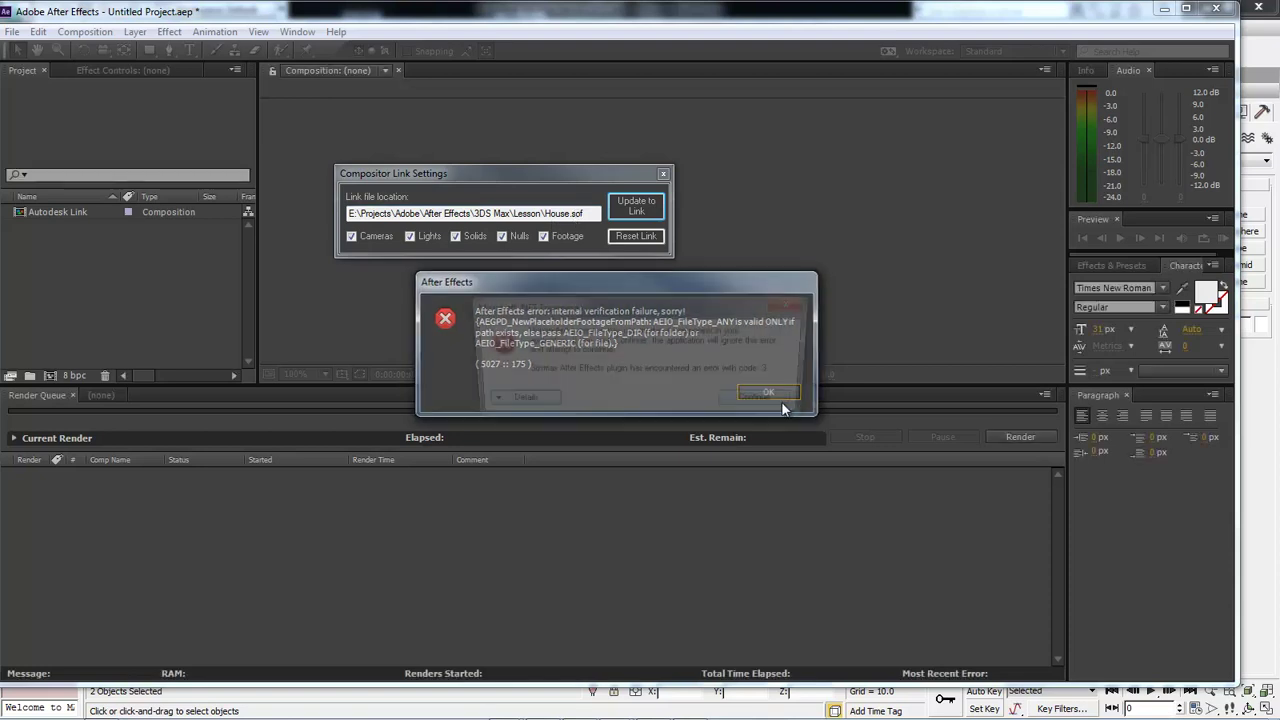
{"action": "left_click", "coordinate": [762, 403]}
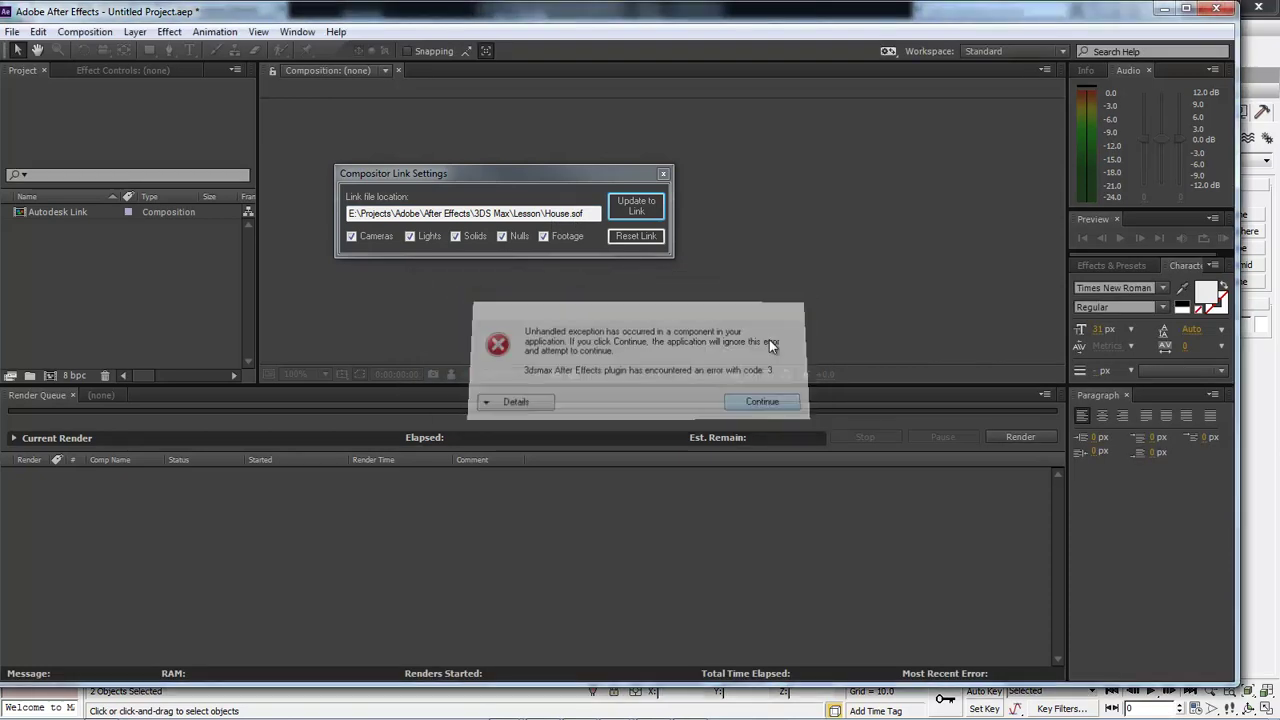
{"action": "left_click", "coordinate": [631, 237]}
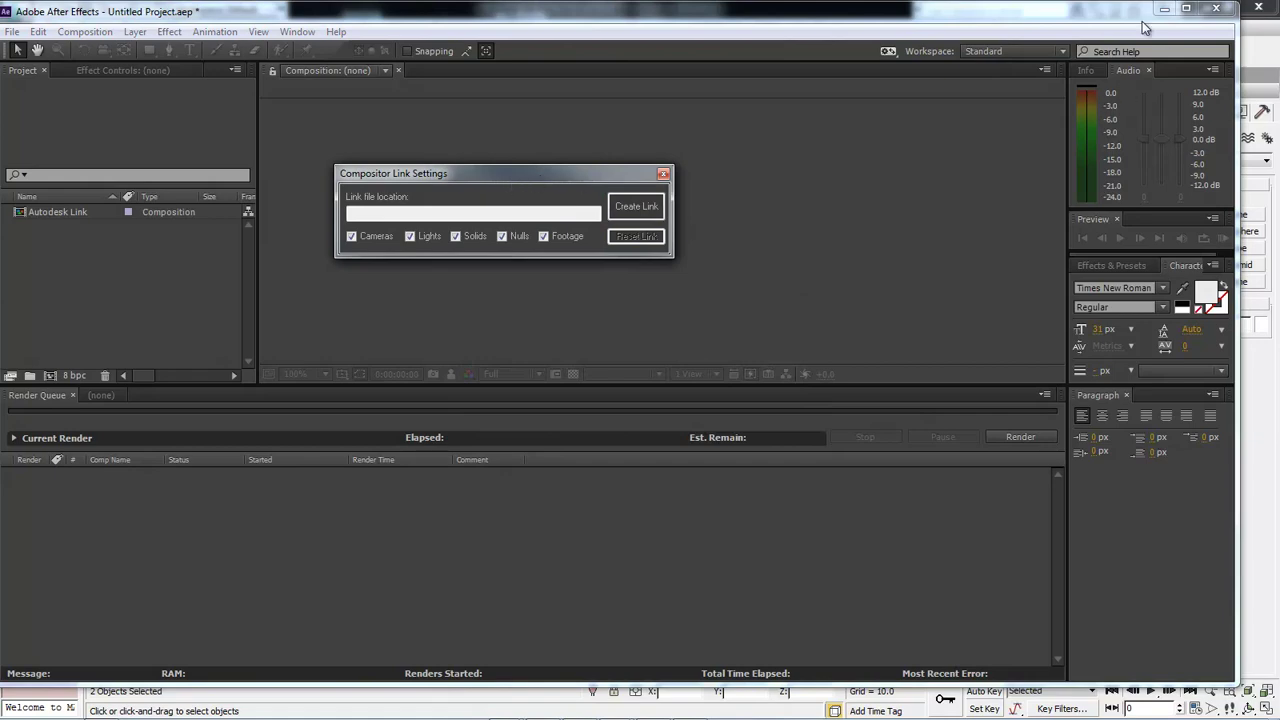
Return to 3ds Max Design and try to render the selected Side View and Front View states, declining to overwrite State01_output.tga.
{"action": "left_click", "coordinate": [663, 174]}
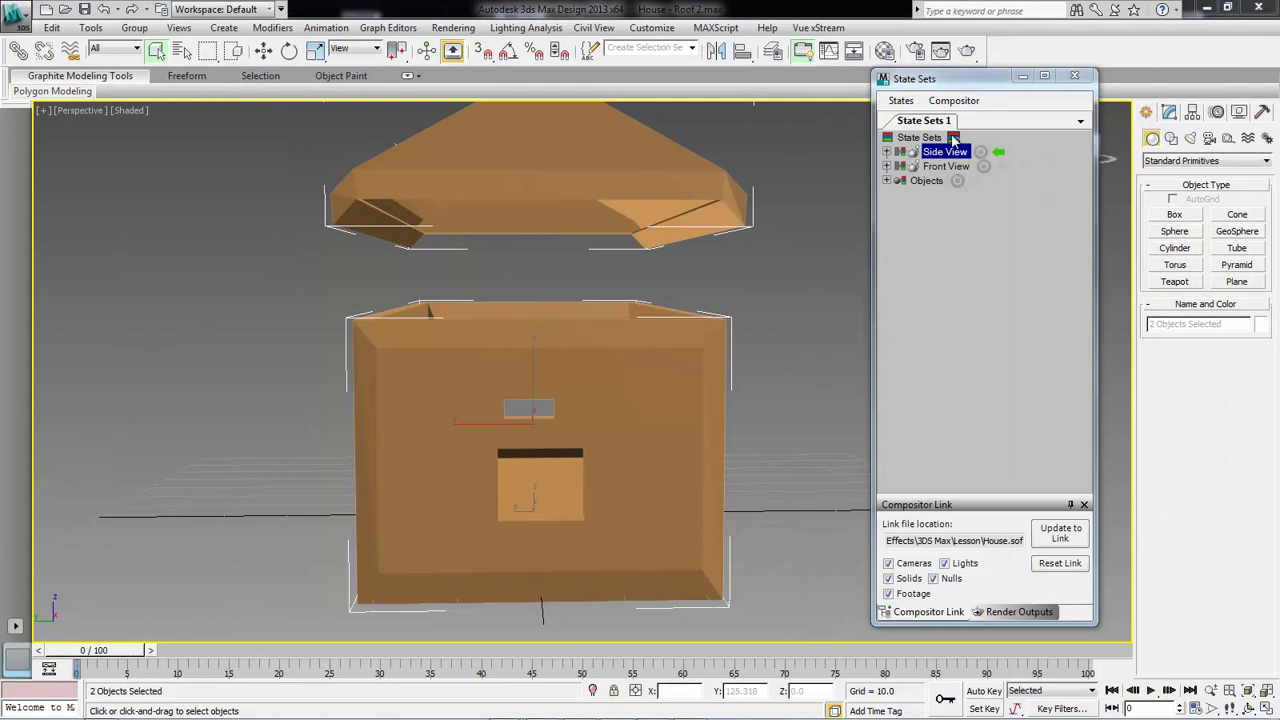
{"action": "left_click_drag", "start_coordinate": [968, 84], "coordinate": [952, 93]}
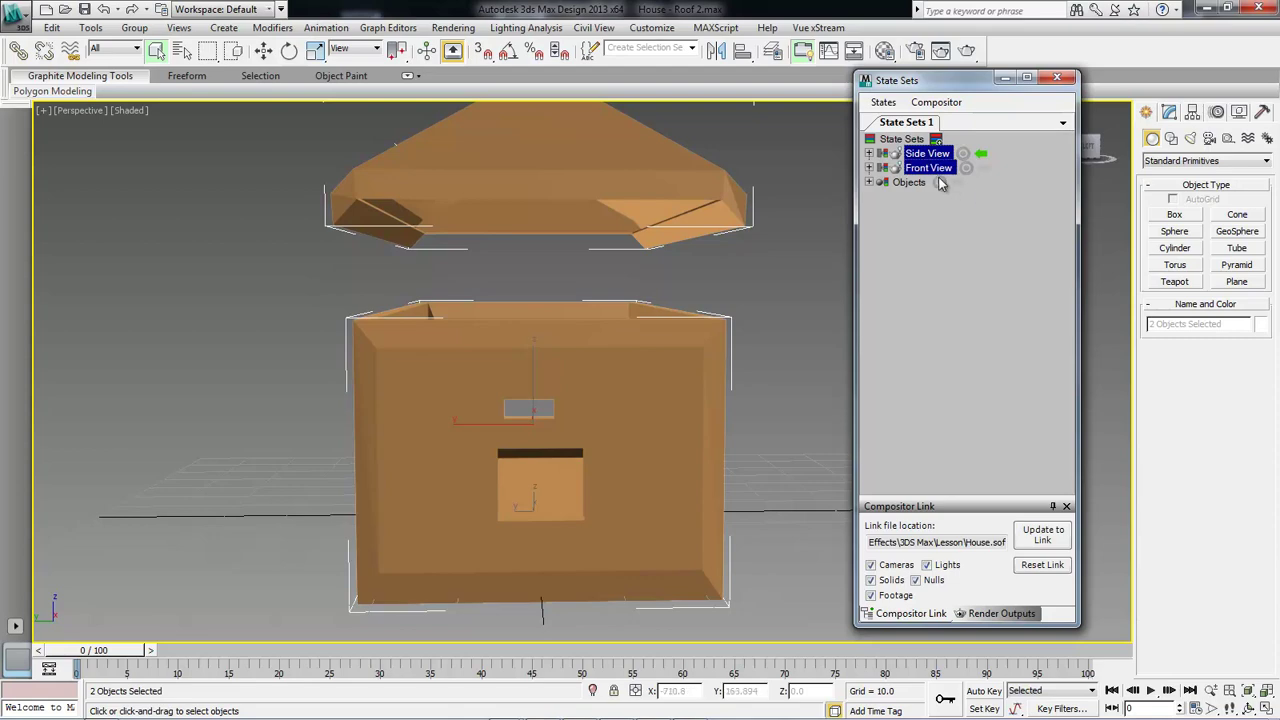
{"action": "right_click", "coordinate": [936, 170]}
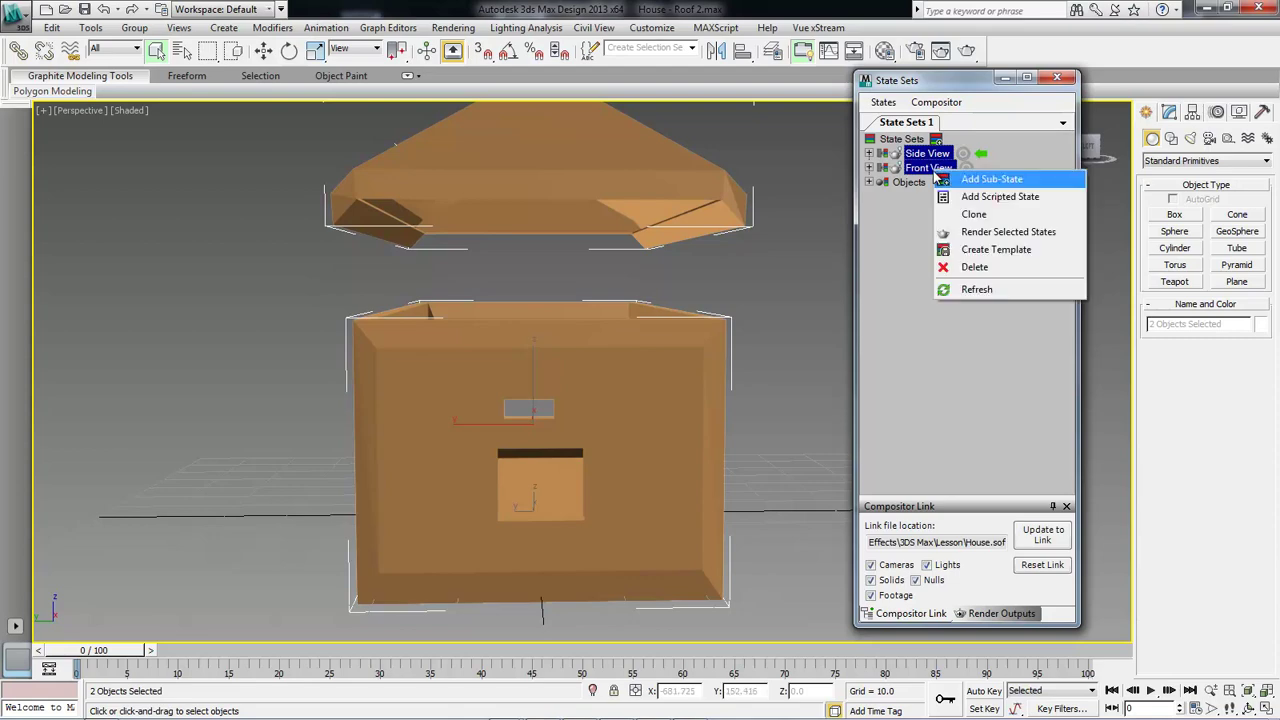
{"action": "left_click", "coordinate": [1017, 234]}
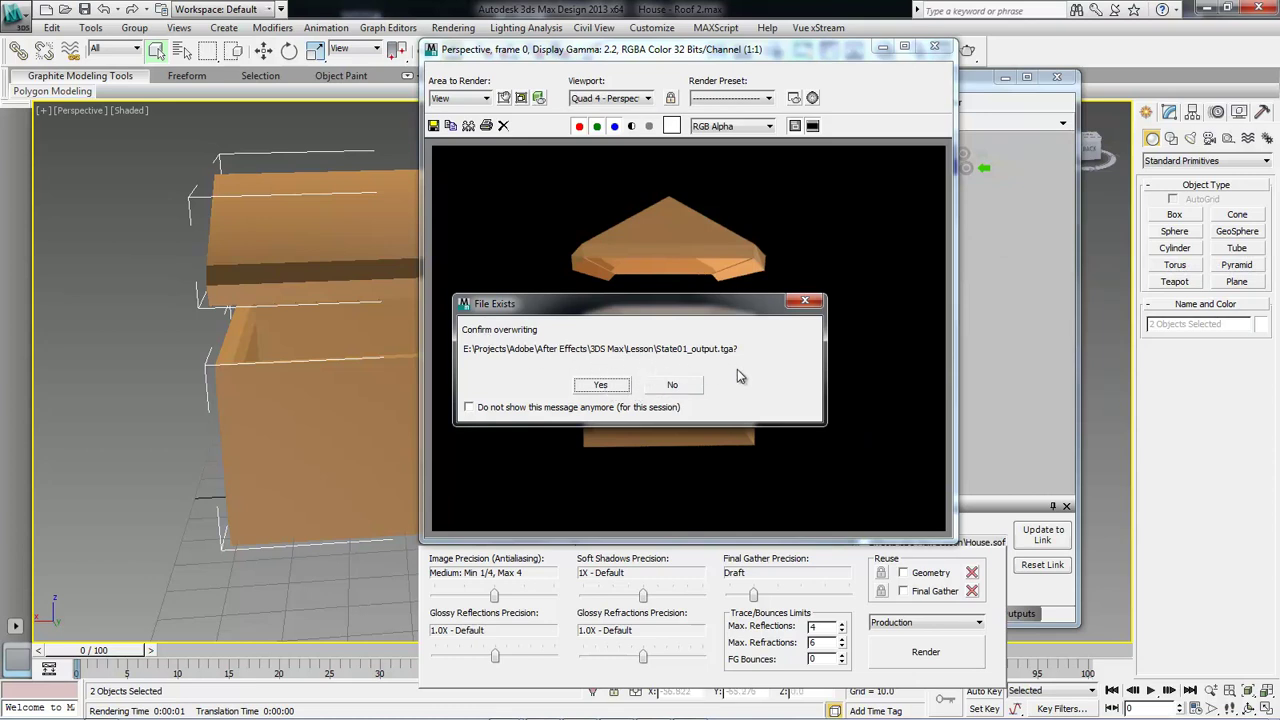
{"action": "left_click", "coordinate": [675, 386]}
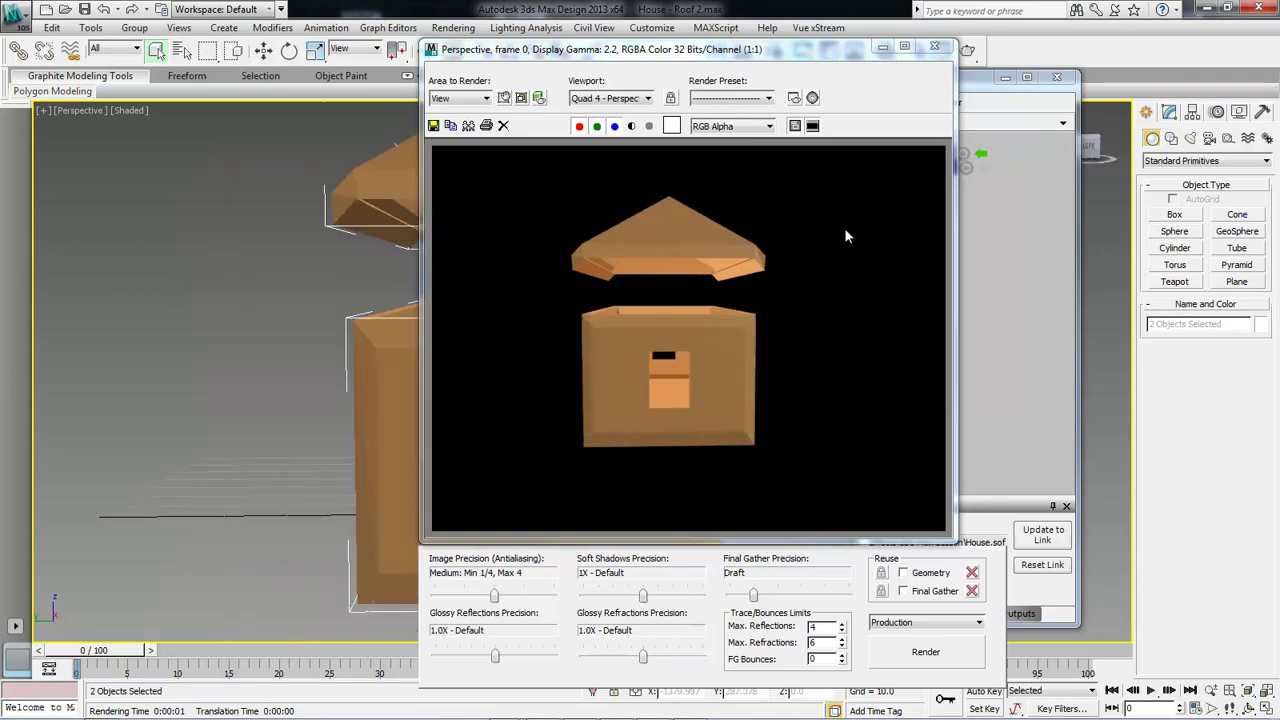
{"action": "left_click", "coordinate": [935, 48]}
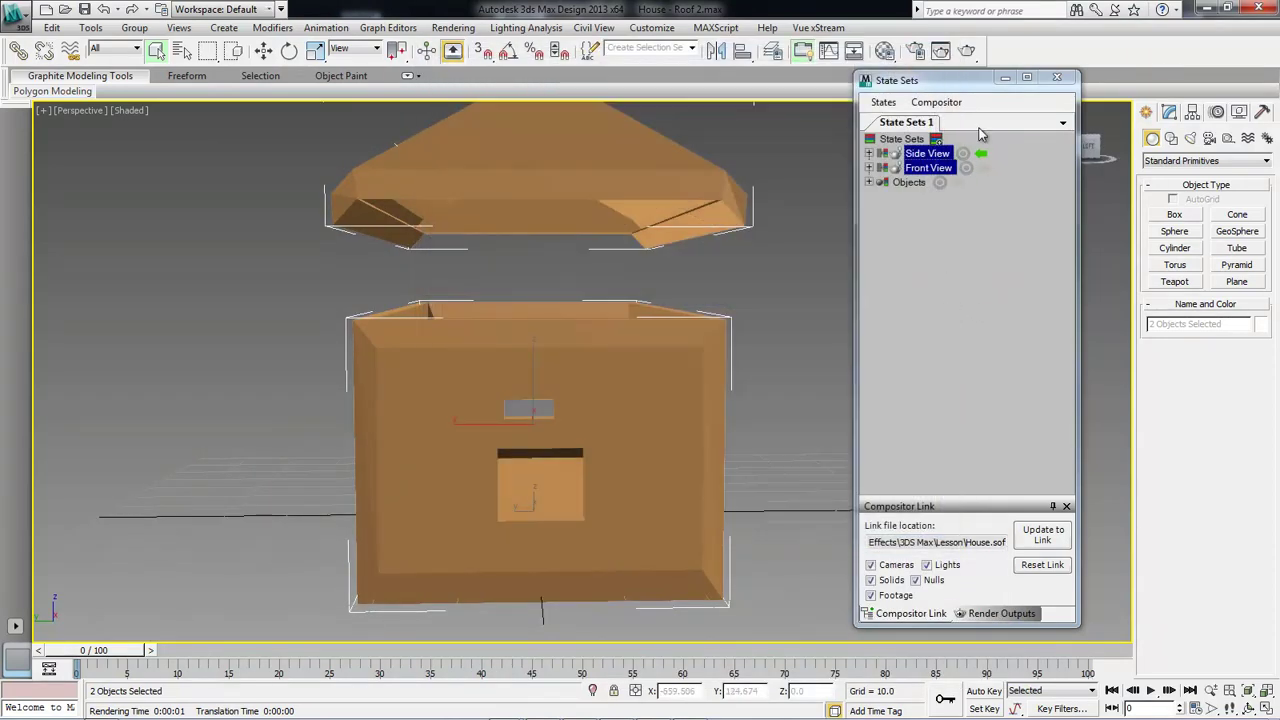
Apply the render output path with the file pattern {stateName}_output.tga and select the Side View and Front View states.
{"action": "left_click_drag", "start_coordinate": [972, 84], "coordinate": [955, 84]}
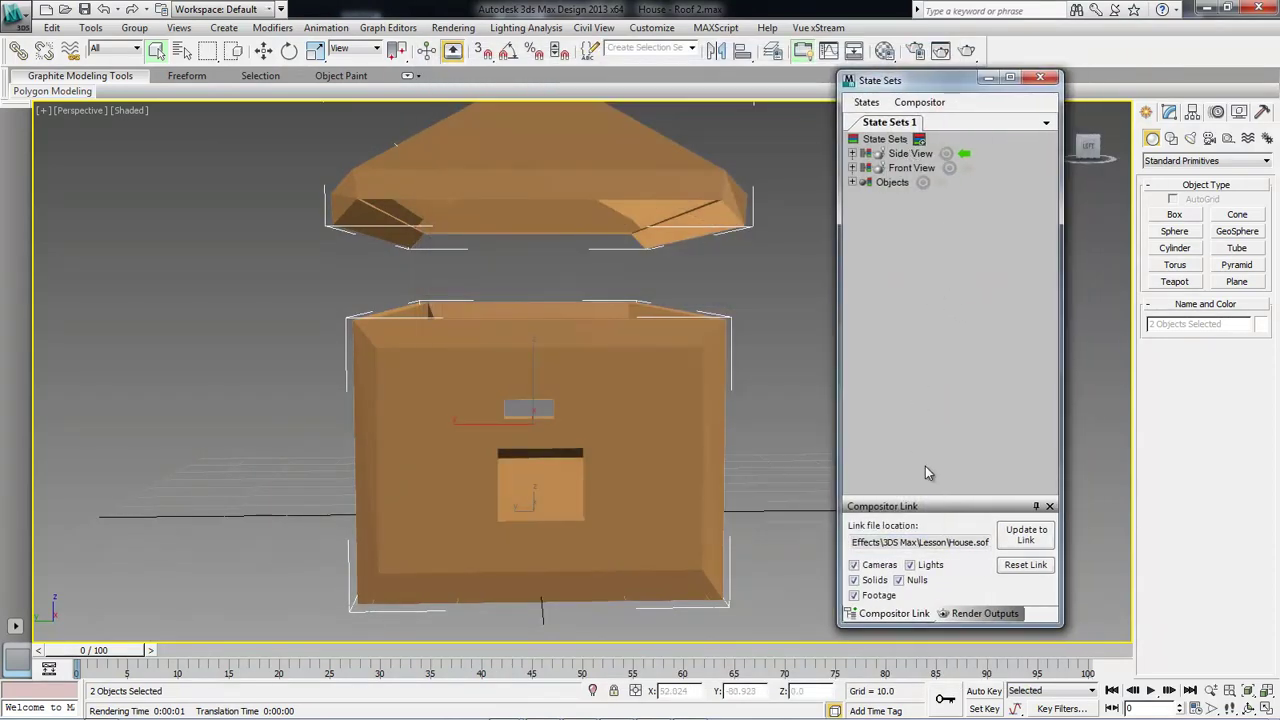
{"action": "left_click", "coordinate": [978, 614]}
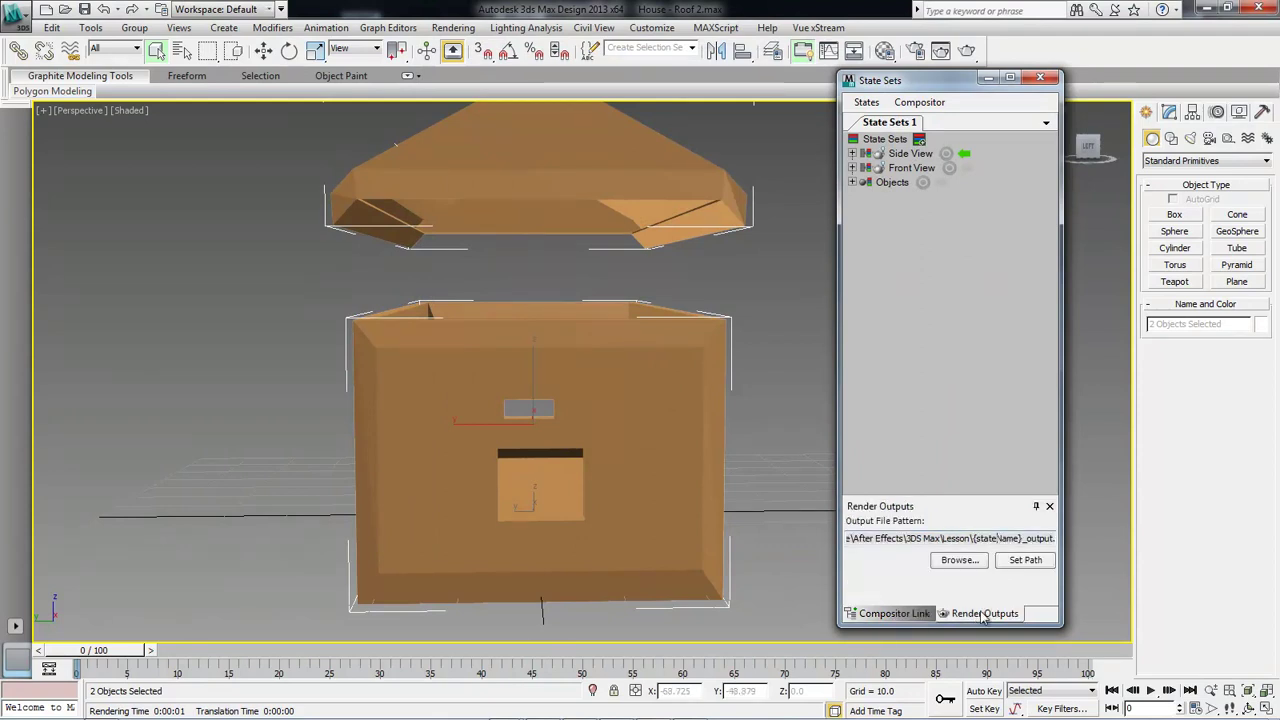
{"action": "left_click_drag", "start_coordinate": [977, 540], "coordinate": [1007, 540]}
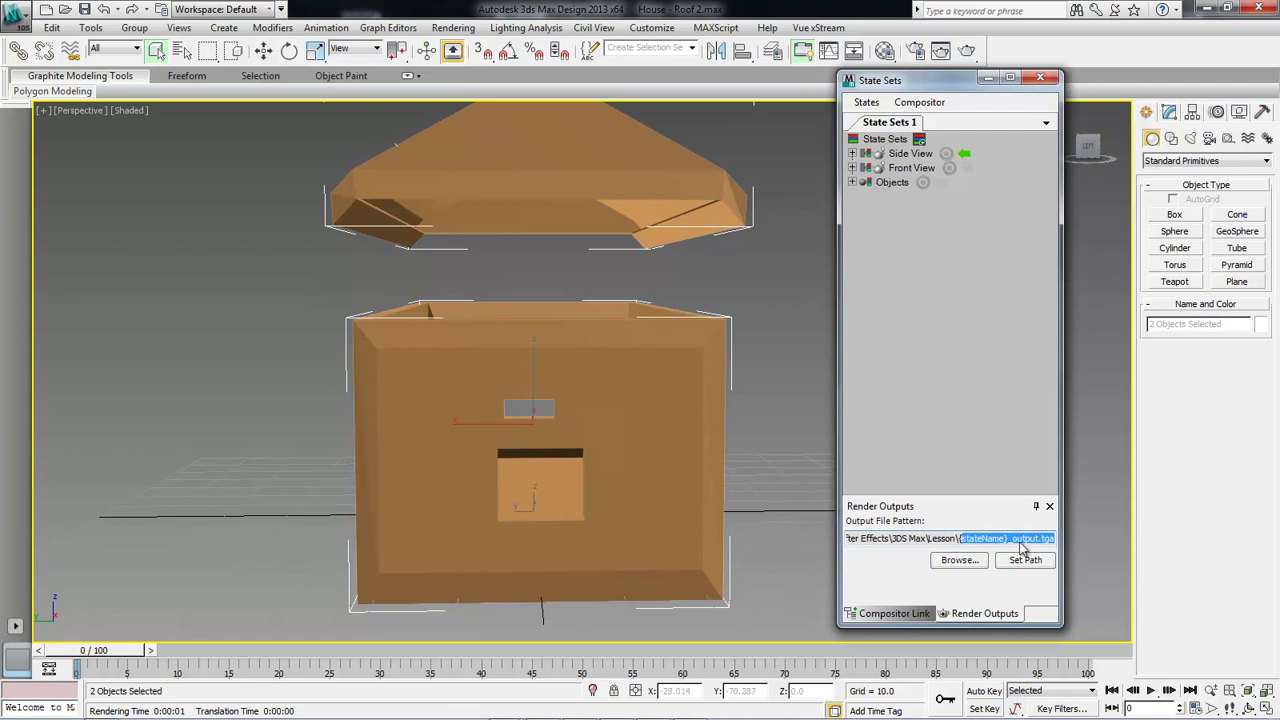
{"action": "left_click", "coordinate": [1021, 561]}
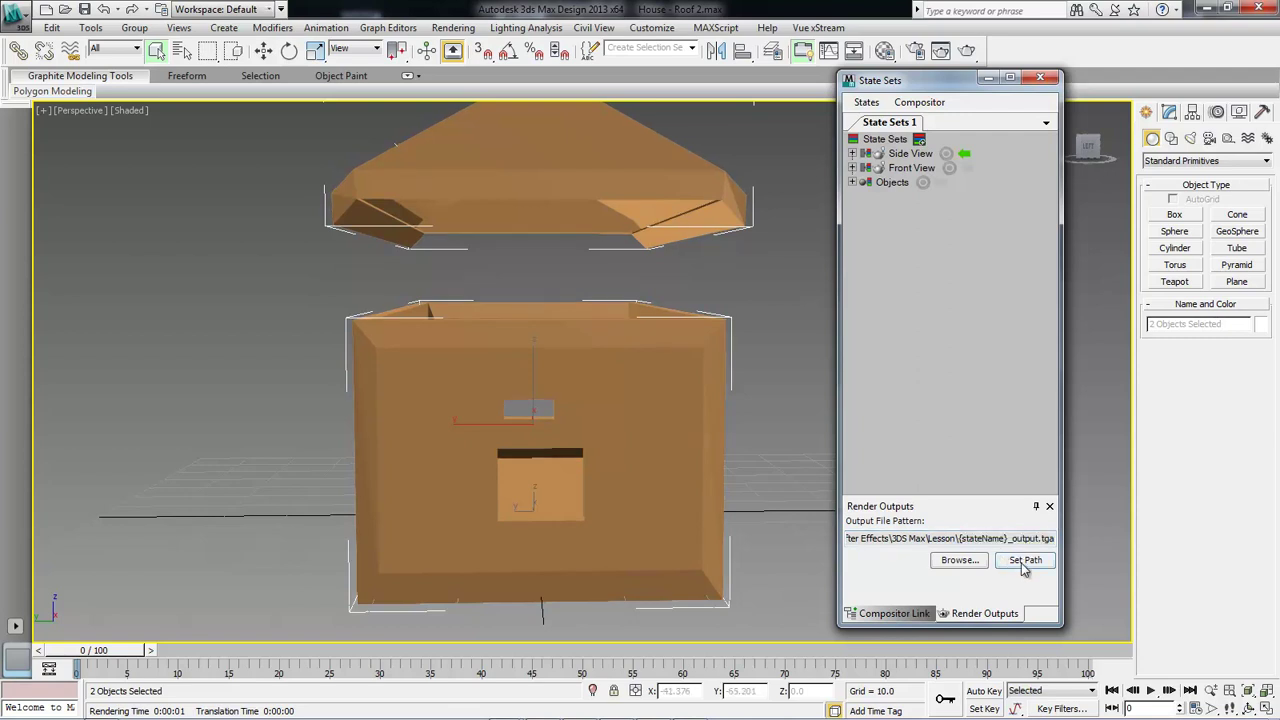
{"action": "left_click", "coordinate": [912, 155]}
{"action": "left_click", "coordinate": [918, 169], "text": "ctrl"}
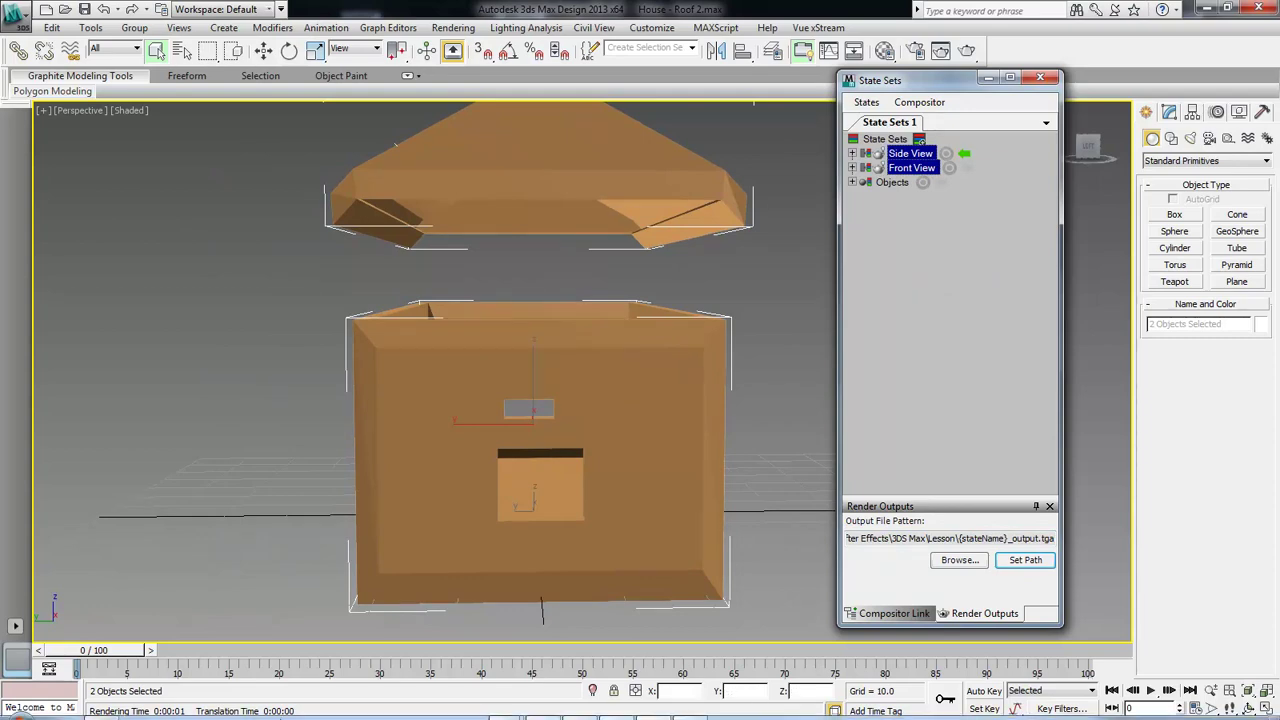
Permanently delete State01_output.tga from the E:\Projects\Adobe\After Effects\3DS Max\Lesson folder.
{"action": "left_click", "coordinate": [20, 708]}
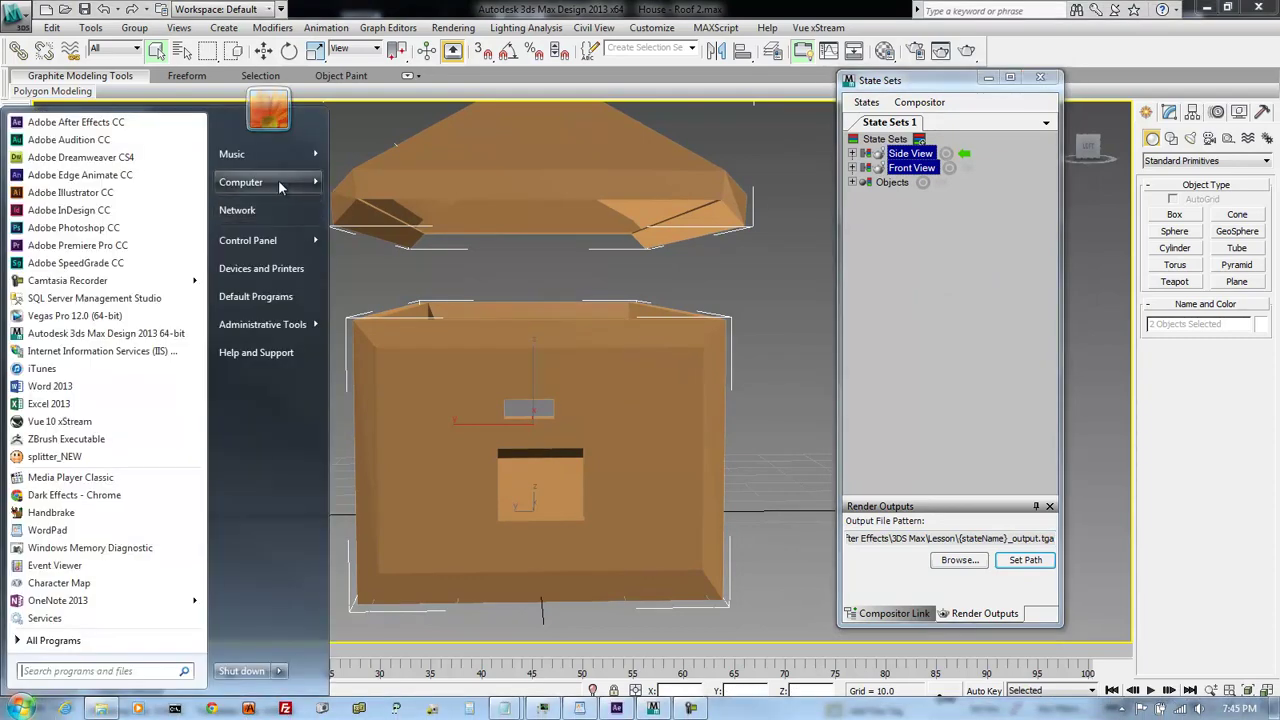
{"action": "mouse_move", "coordinate": [280, 186]}
{"action": "left_click", "coordinate": [368, 208]}
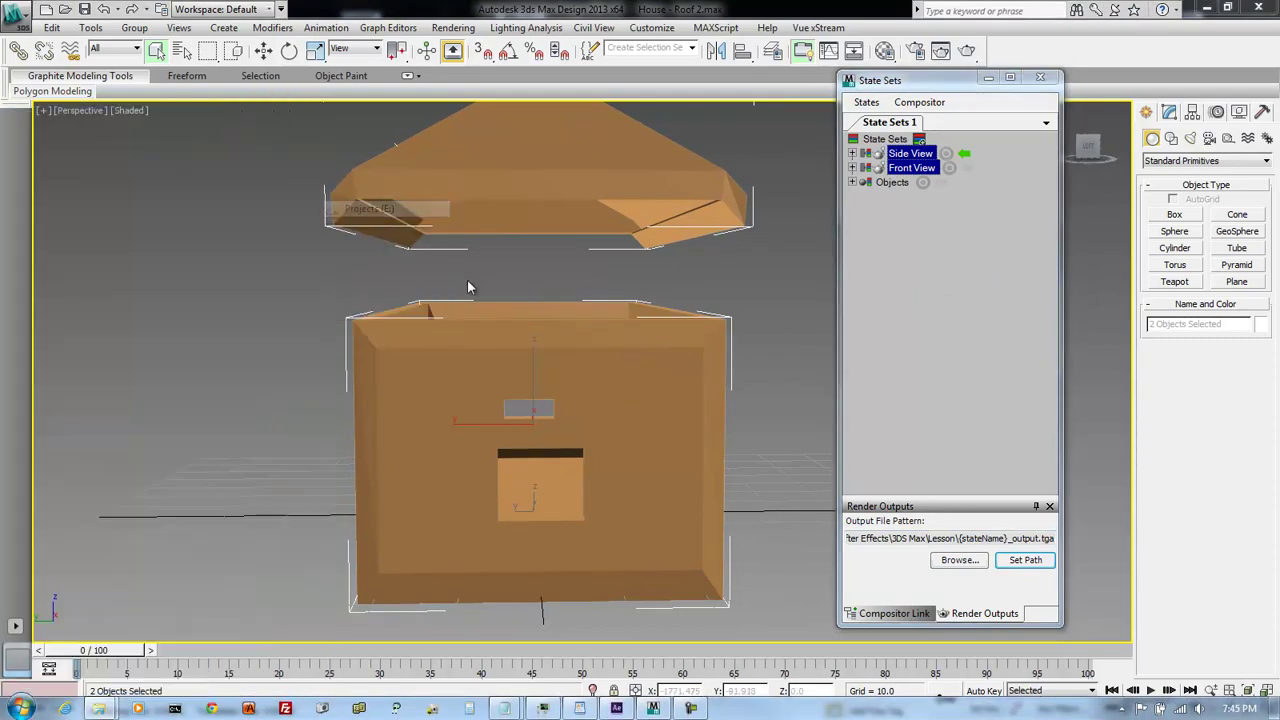
{"action": "double_click", "coordinate": [285, 228]}
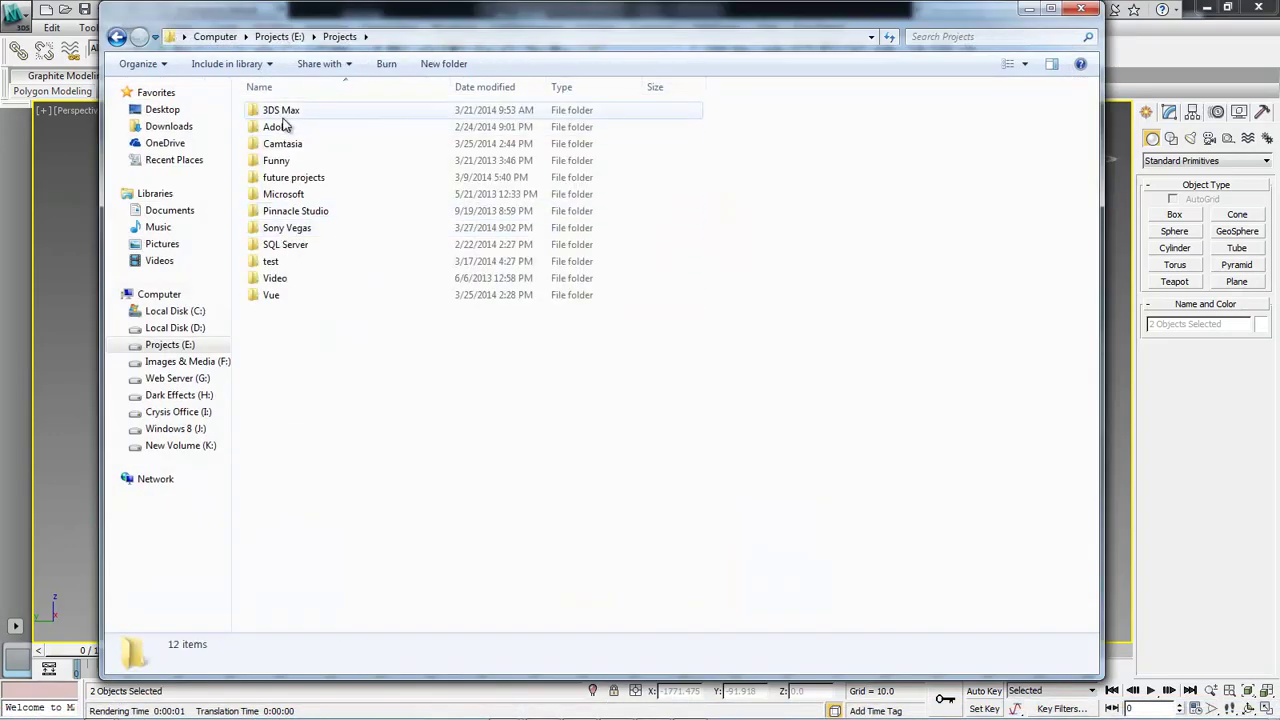
{"action": "double_click", "coordinate": [283, 126]}
{"action": "double_click", "coordinate": [290, 112]}
{"action": "double_click", "coordinate": [290, 112]}
{"action": "double_click", "coordinate": [285, 125]}
{"action": "left_click", "coordinate": [370, 130]}
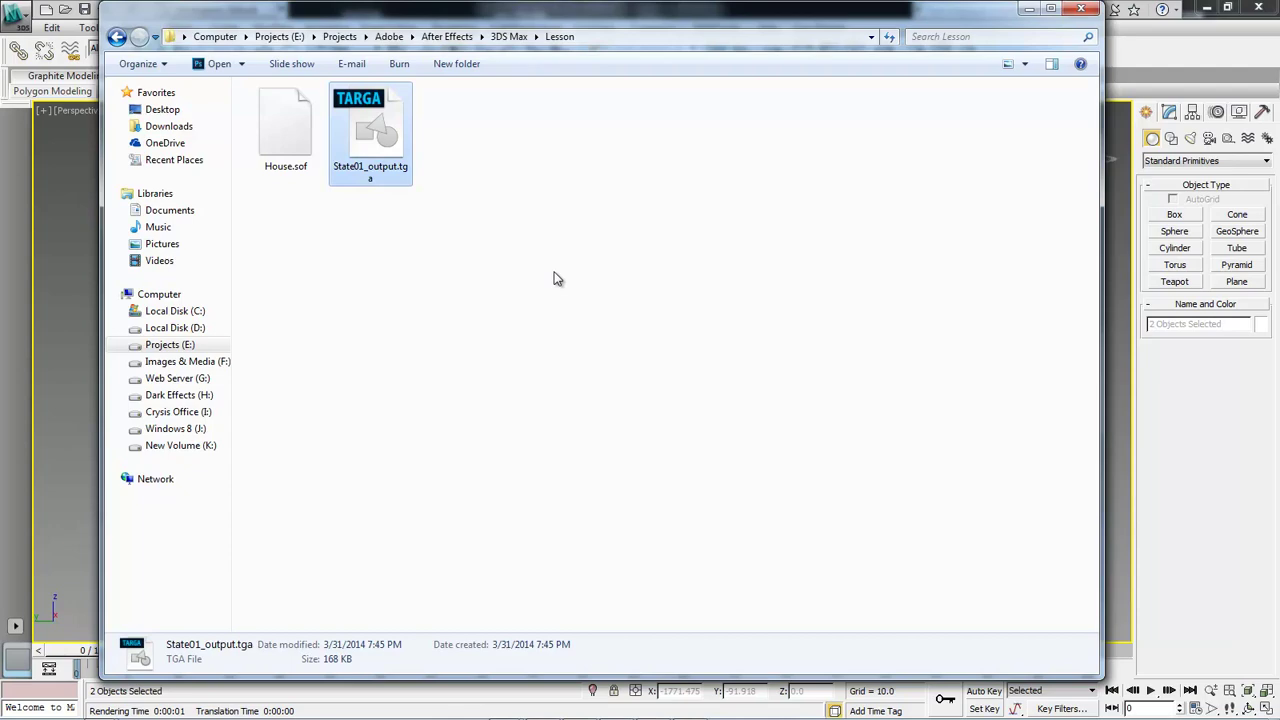
{"action": "key", "text": "shift+Delete"}
{"action": "left_click", "coordinate": [690, 432]}
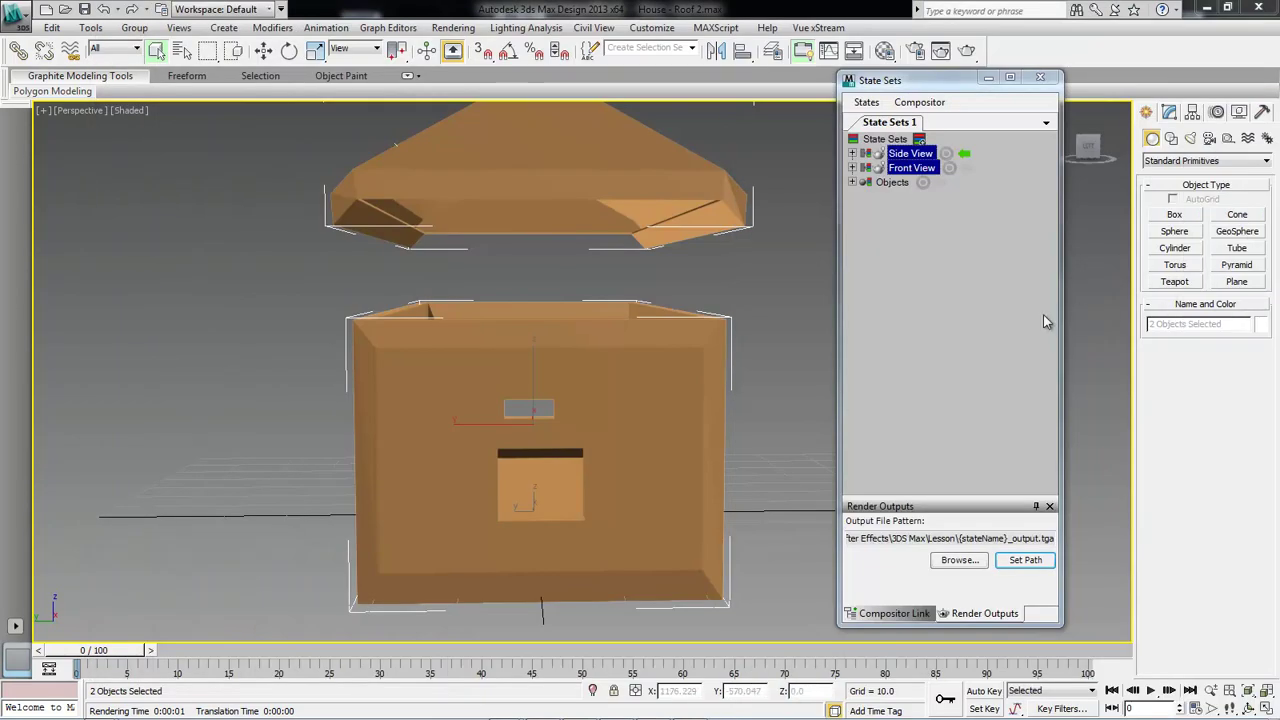
Render the selected Side View and Front View states and check their output TGA files in the Lesson folder.
{"action": "right_click", "coordinate": [904, 157]}
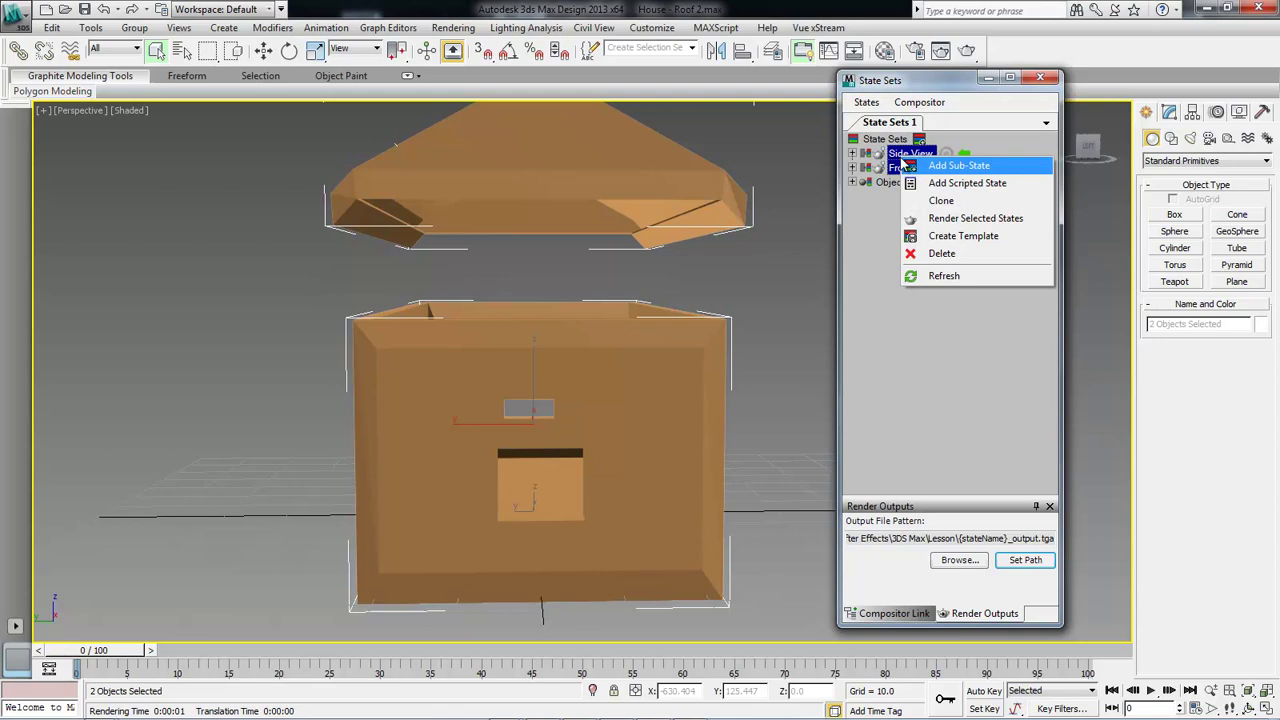
{"action": "left_click", "coordinate": [976, 219]}
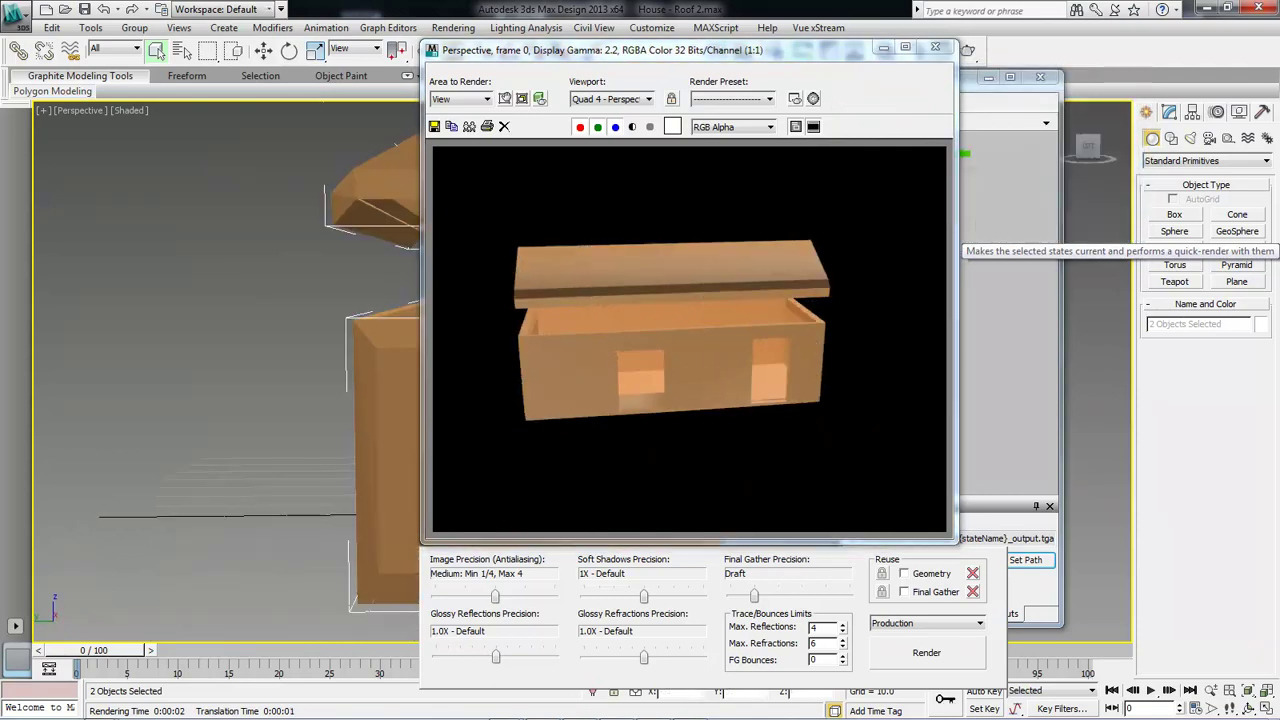
{"action": "key", "text": "alt+Tab"}
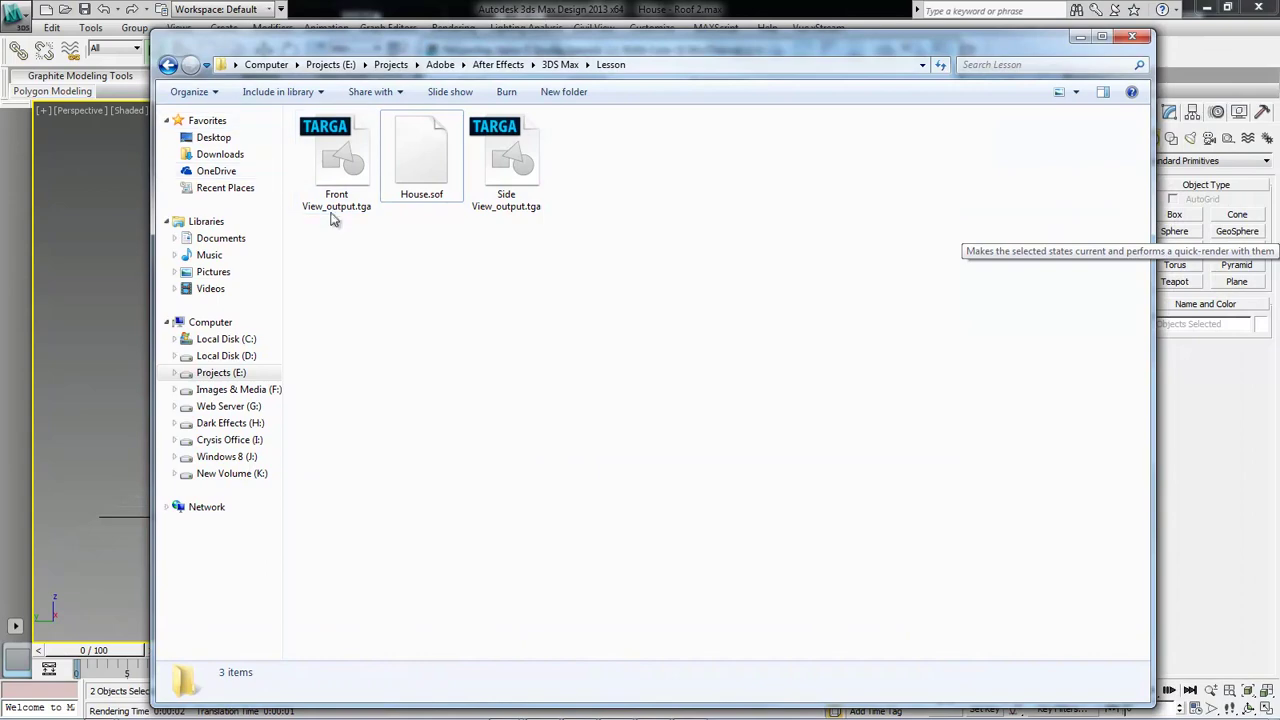
{"action": "left_click", "coordinate": [510, 200]}
{"action": "left_click", "coordinate": [330, 186]}
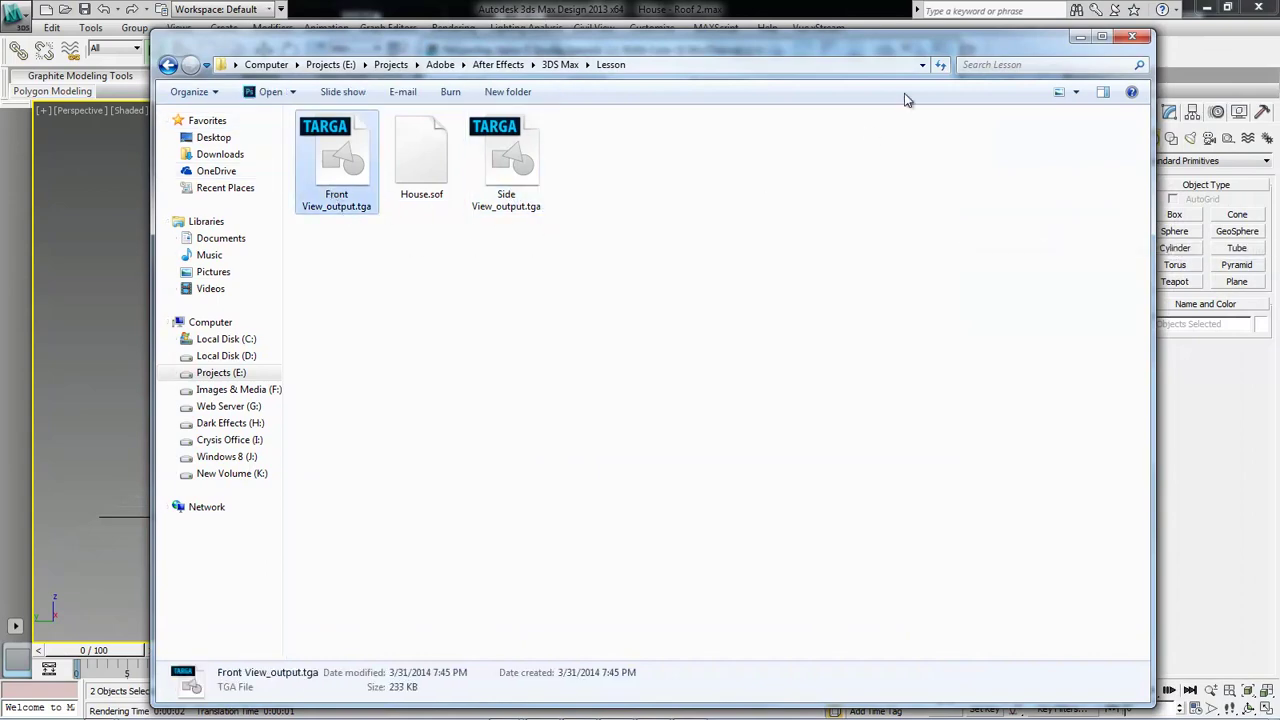
{"action": "key", "text": "alt+Tab"}
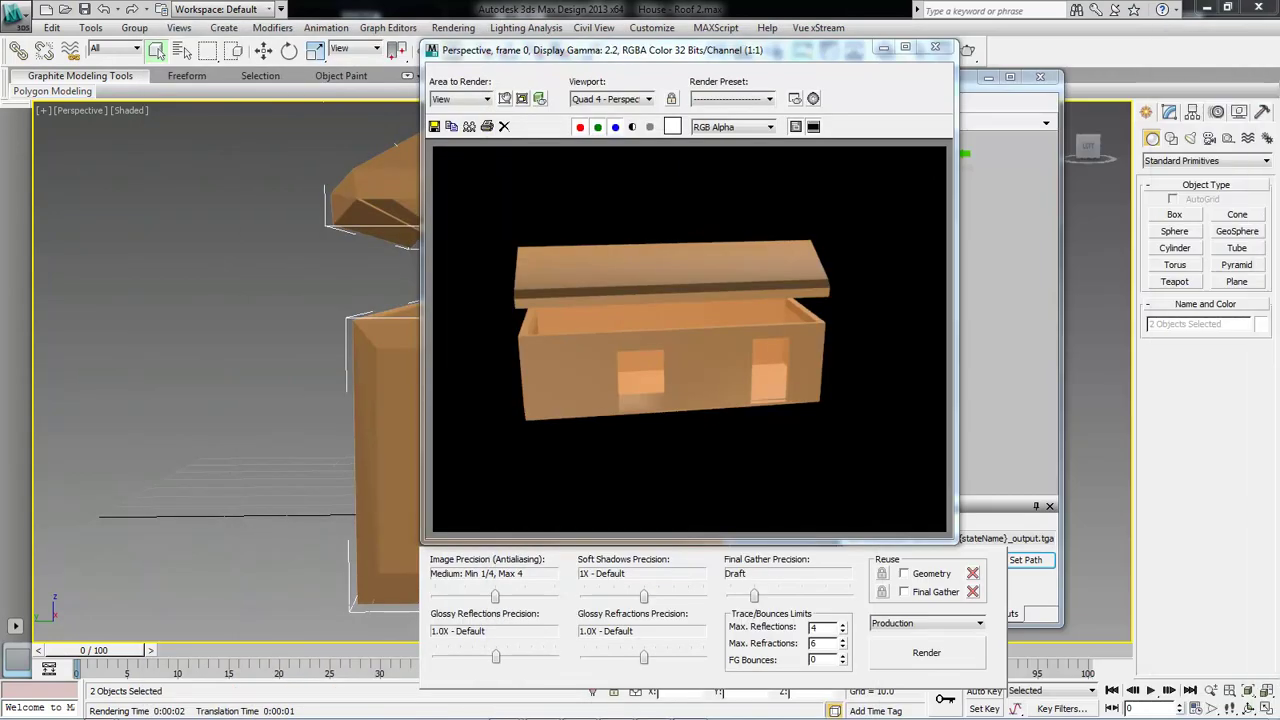
{"action": "left_click", "coordinate": [942, 48]}
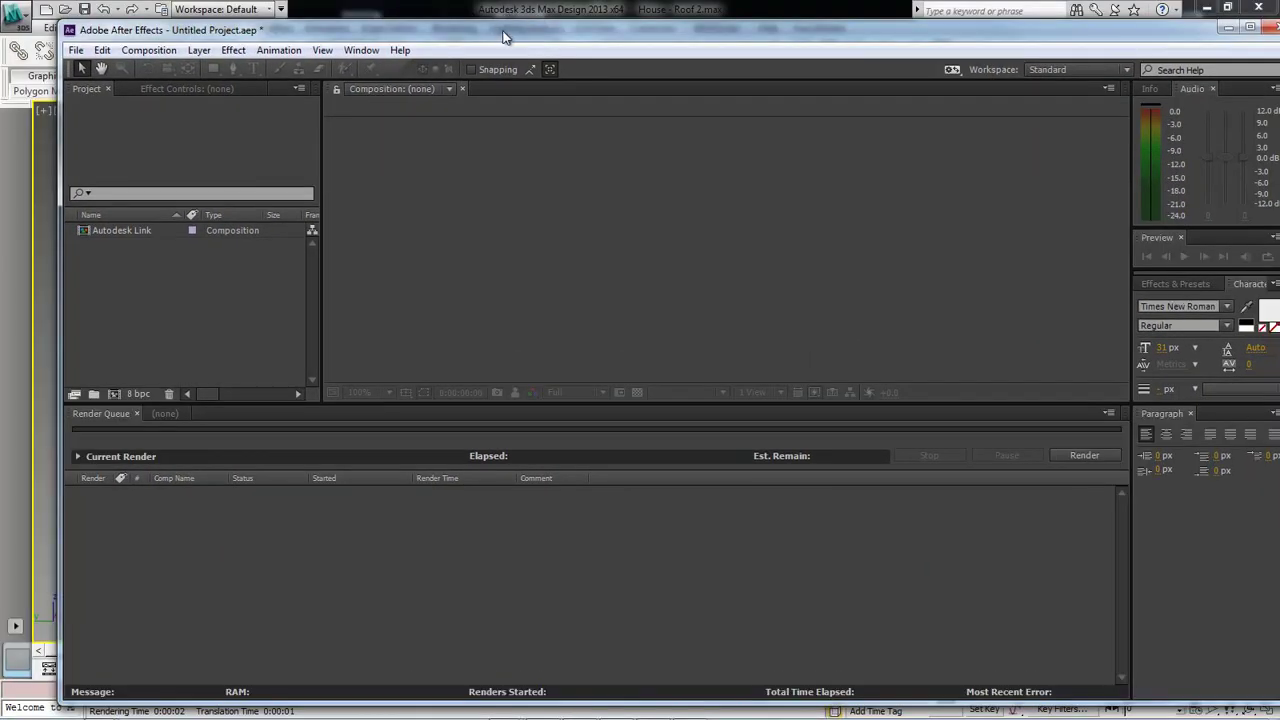
Switch to After Effects and try again to create the Autodesk compositor link from House.sof.
{"action": "double_click", "coordinate": [503, 37]}
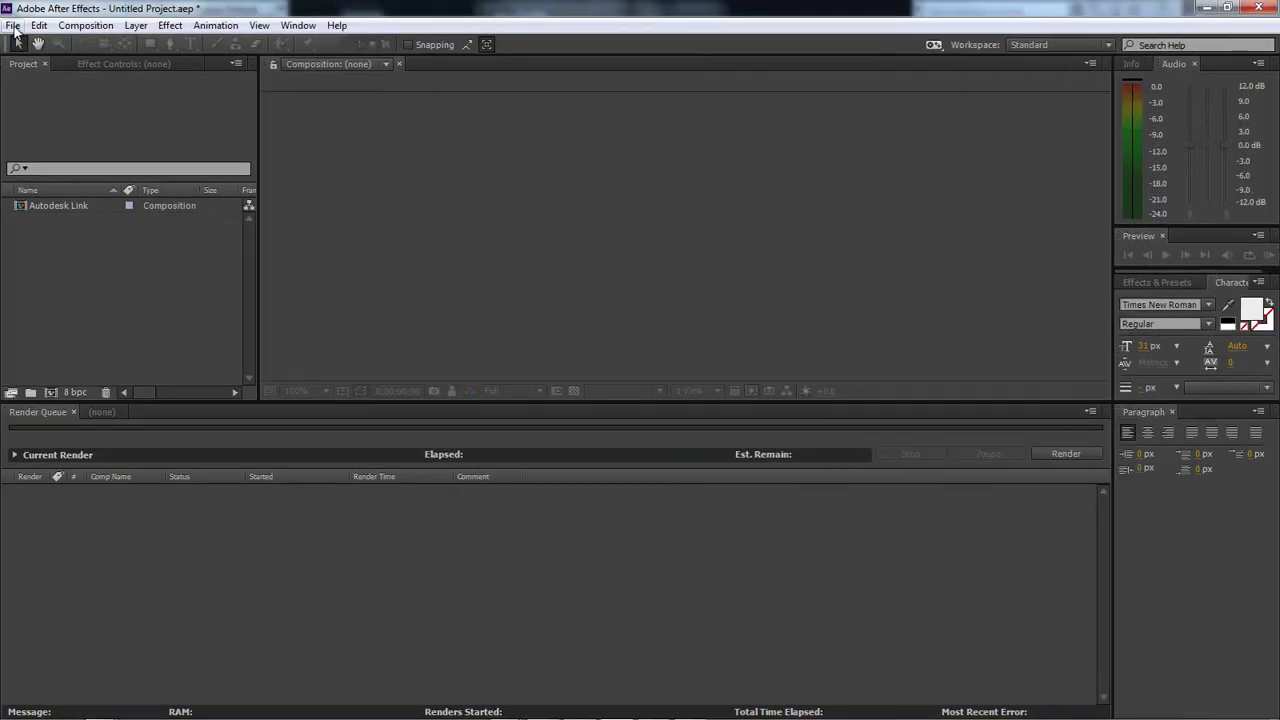
{"action": "left_click", "coordinate": [12, 25]}
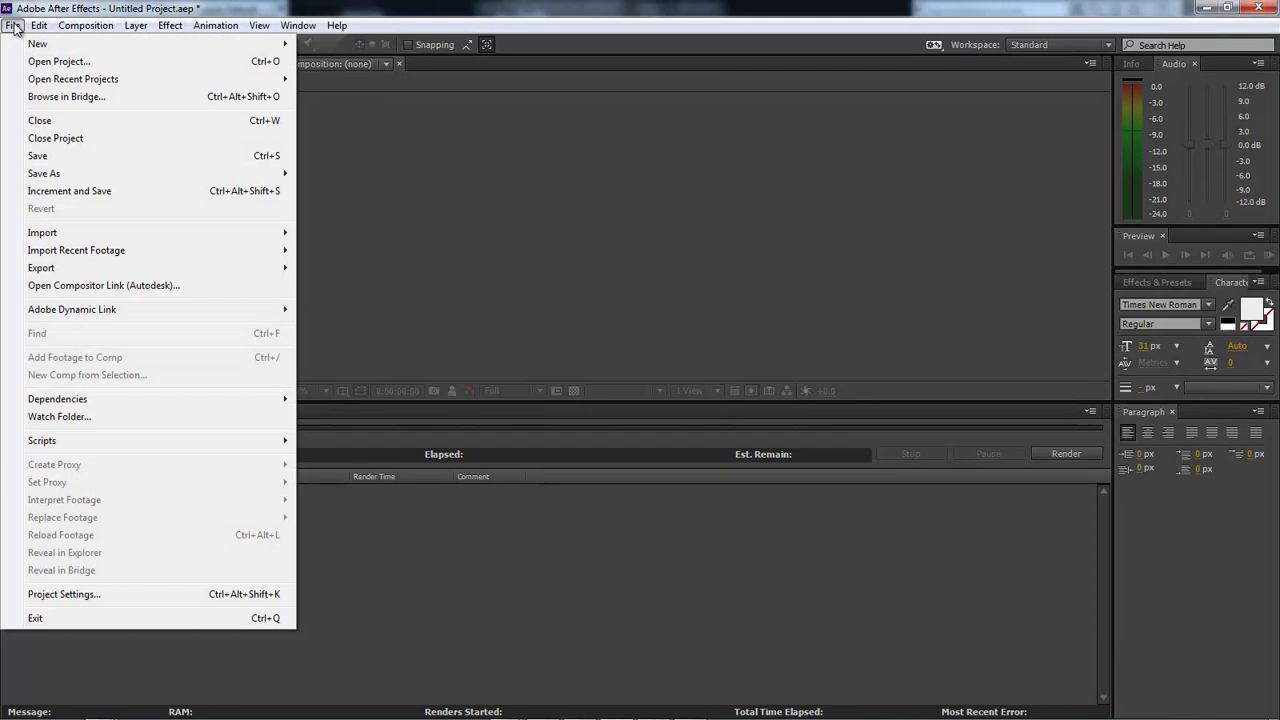
{"action": "left_click", "coordinate": [92, 287]}
{"action": "left_click", "coordinate": [623, 213]}
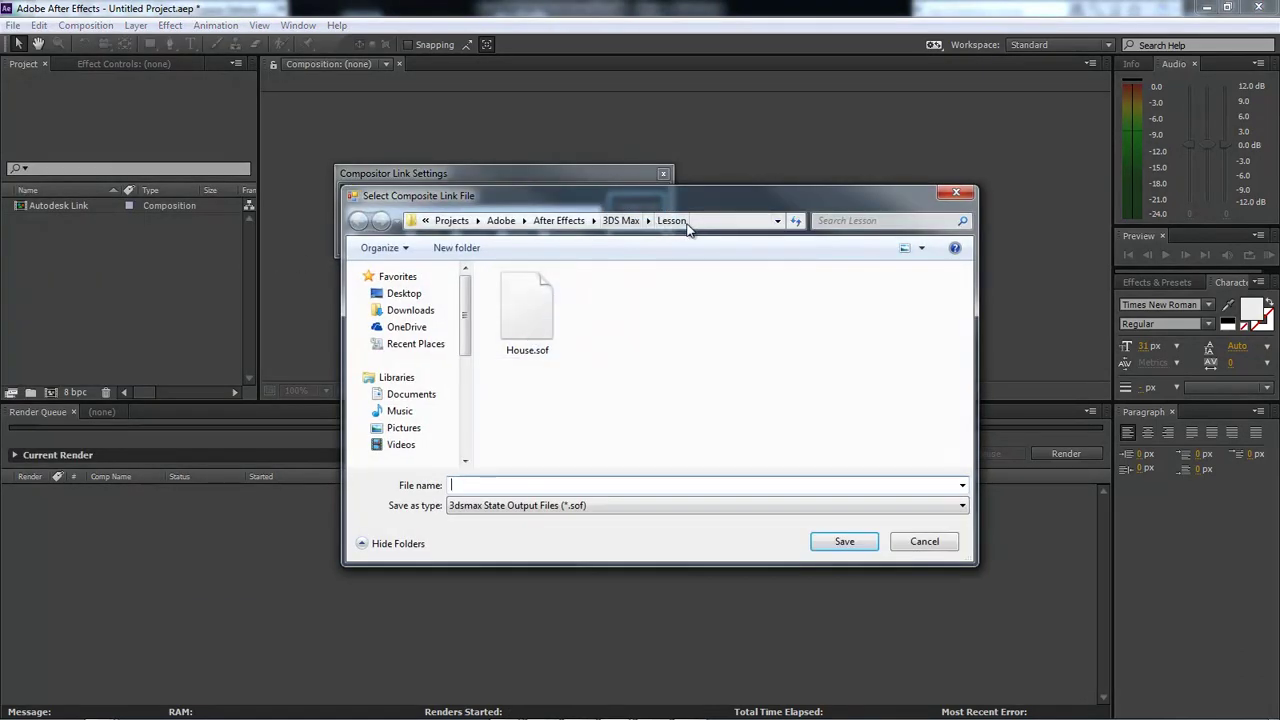
{"action": "double_click", "coordinate": [521, 316]}
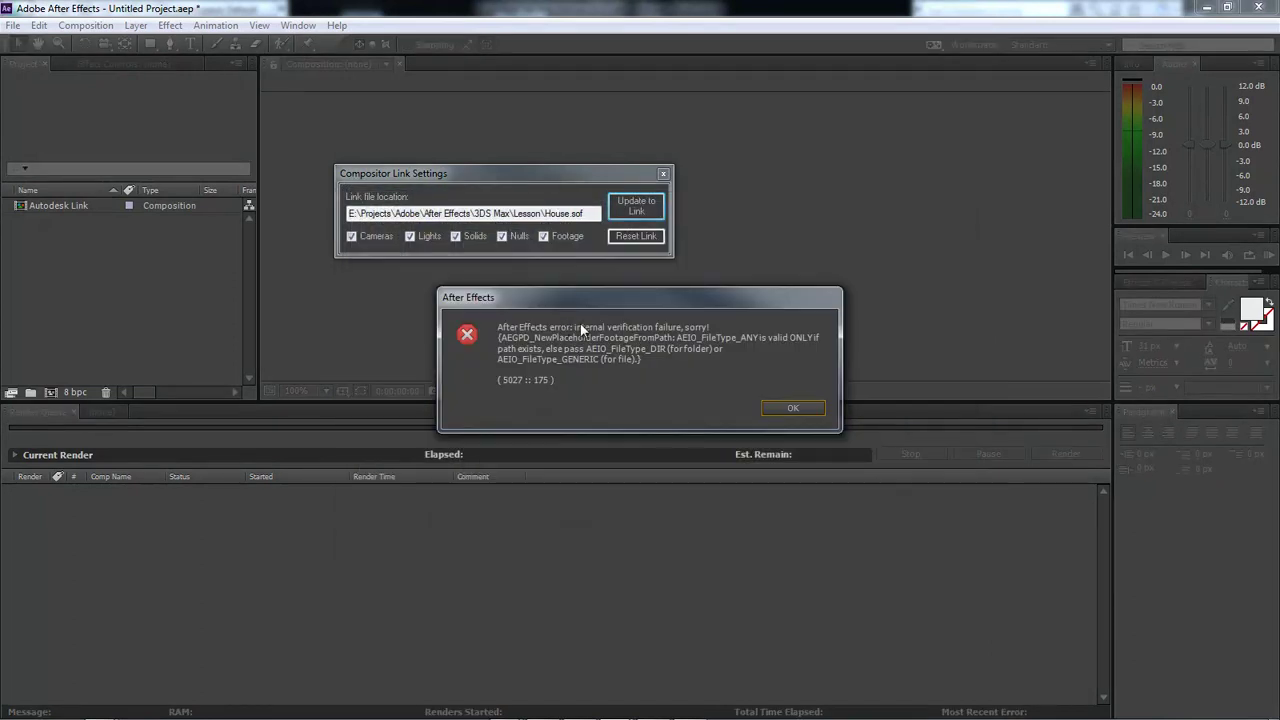
Dismiss the error dialogs, reset the compositor link and close its settings.
{"action": "left_click", "coordinate": [800, 408]}
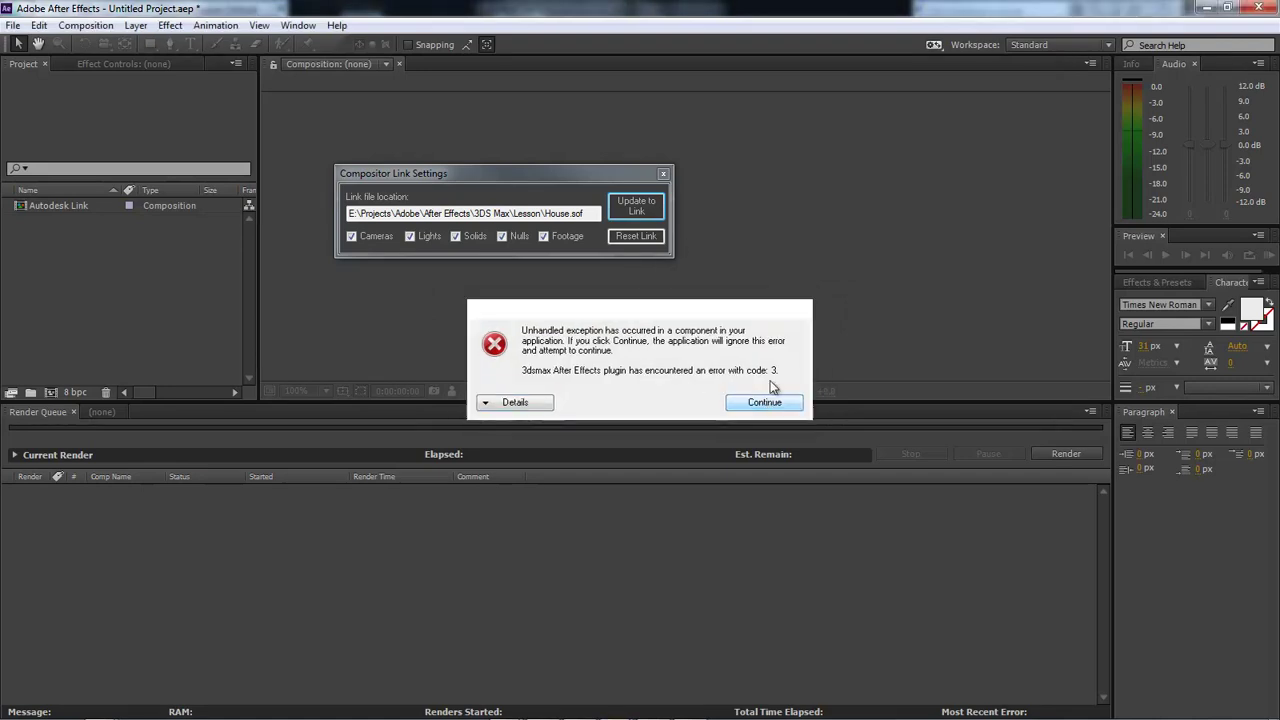
{"action": "left_click", "coordinate": [764, 402]}
{"action": "left_click", "coordinate": [658, 236]}
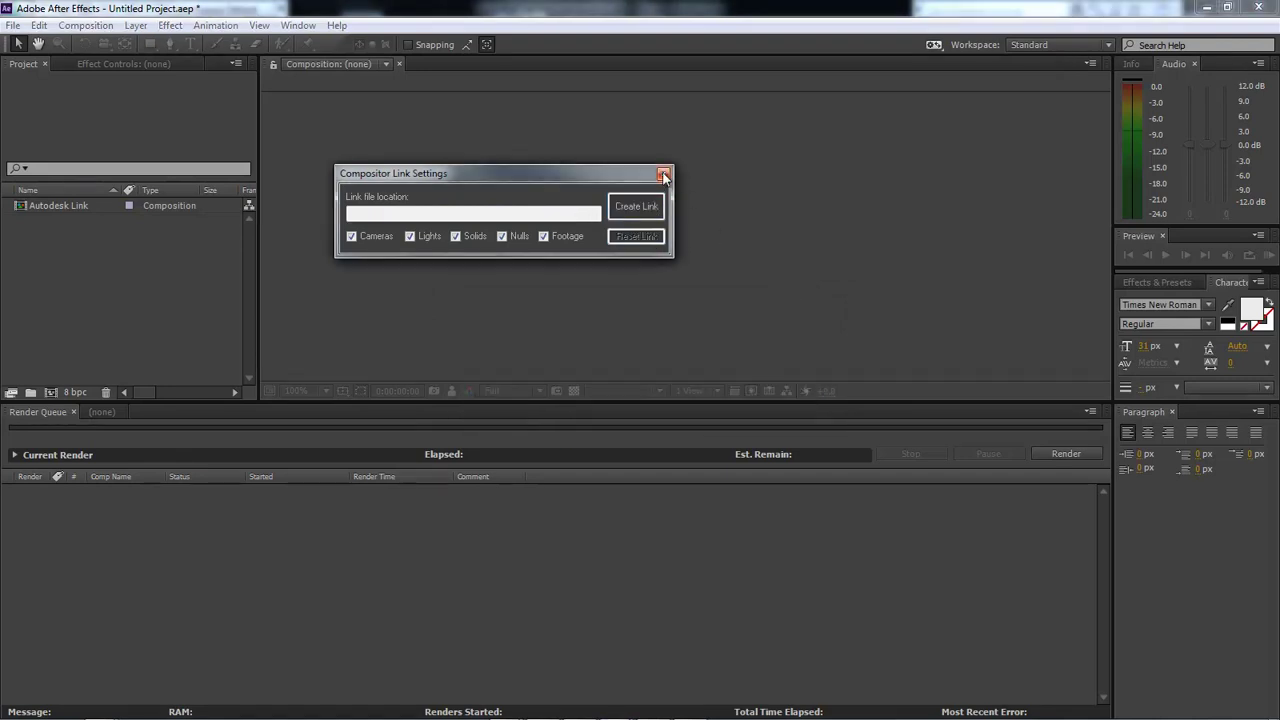
{"action": "left_click", "coordinate": [664, 177]}
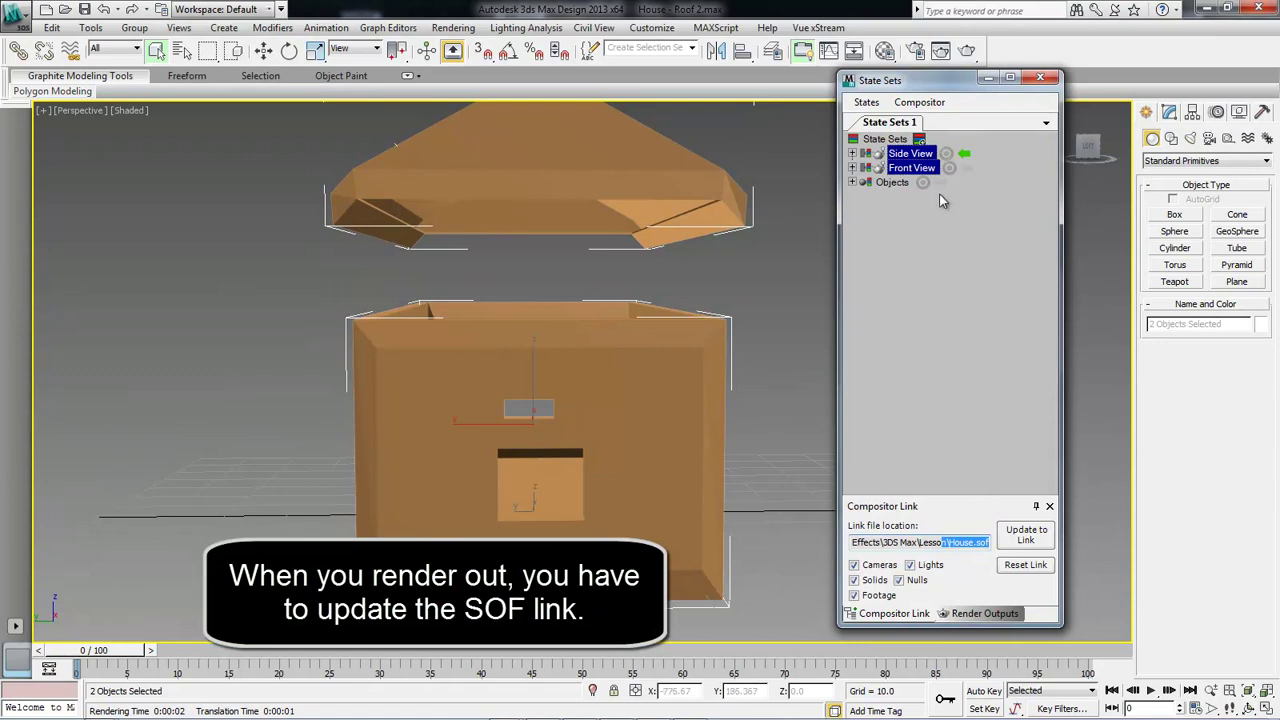
Update the House.sof compositor link in 3ds Max Design and create the link from that file in After Effects.
{"action": "left_click", "coordinate": [1031, 541]}
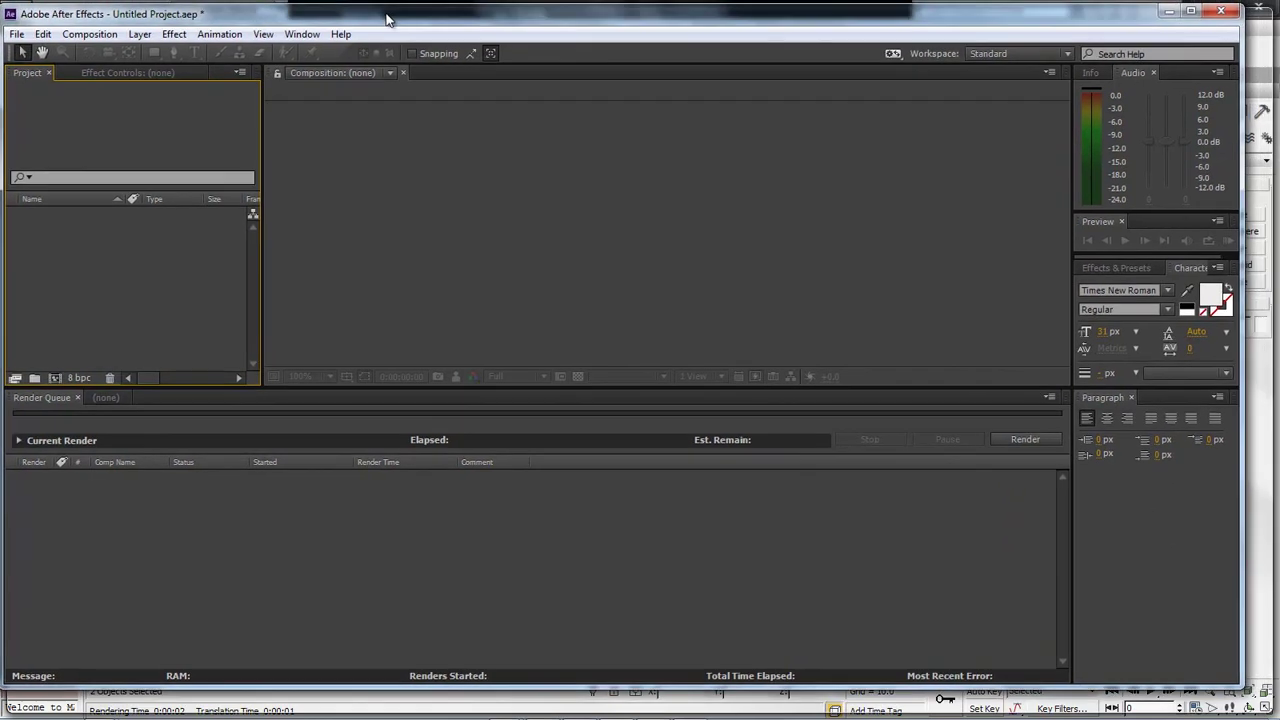
{"action": "double_click", "coordinate": [387, 20]}
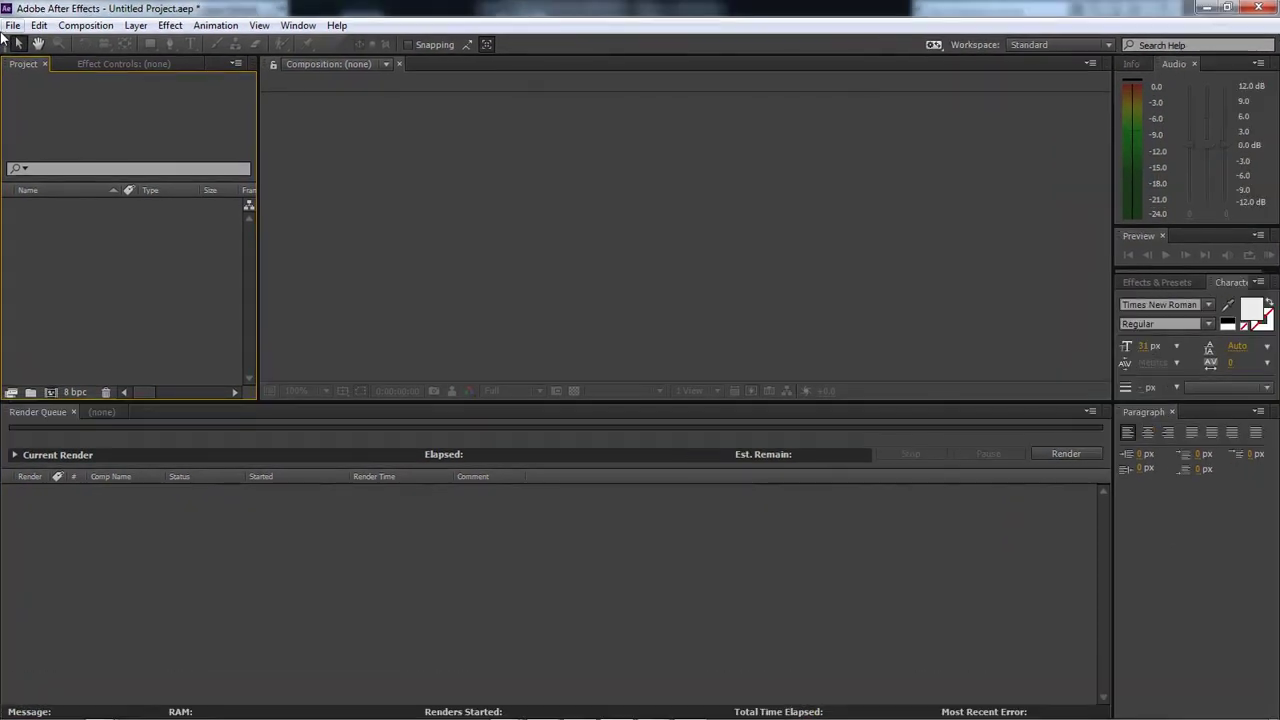
{"action": "left_click", "coordinate": [12, 25]}
{"action": "left_click", "coordinate": [87, 287]}
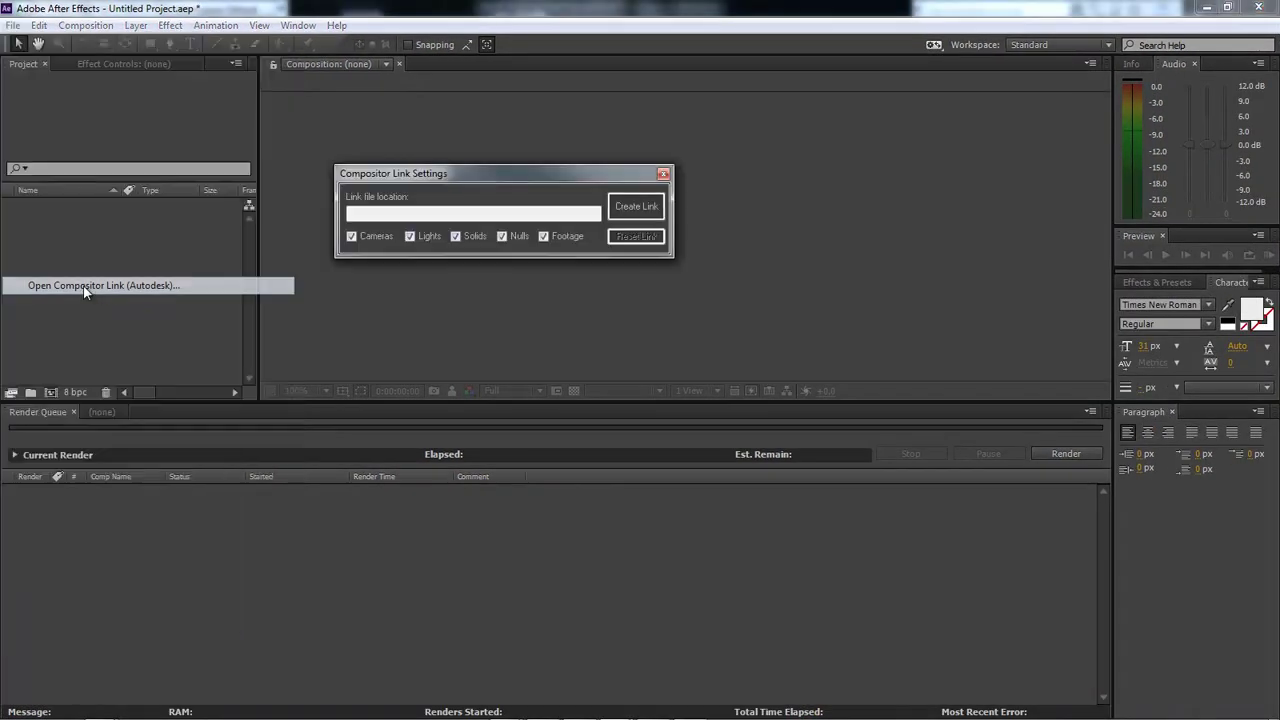
{"action": "left_click", "coordinate": [636, 207]}
{"action": "double_click", "coordinate": [532, 318]}
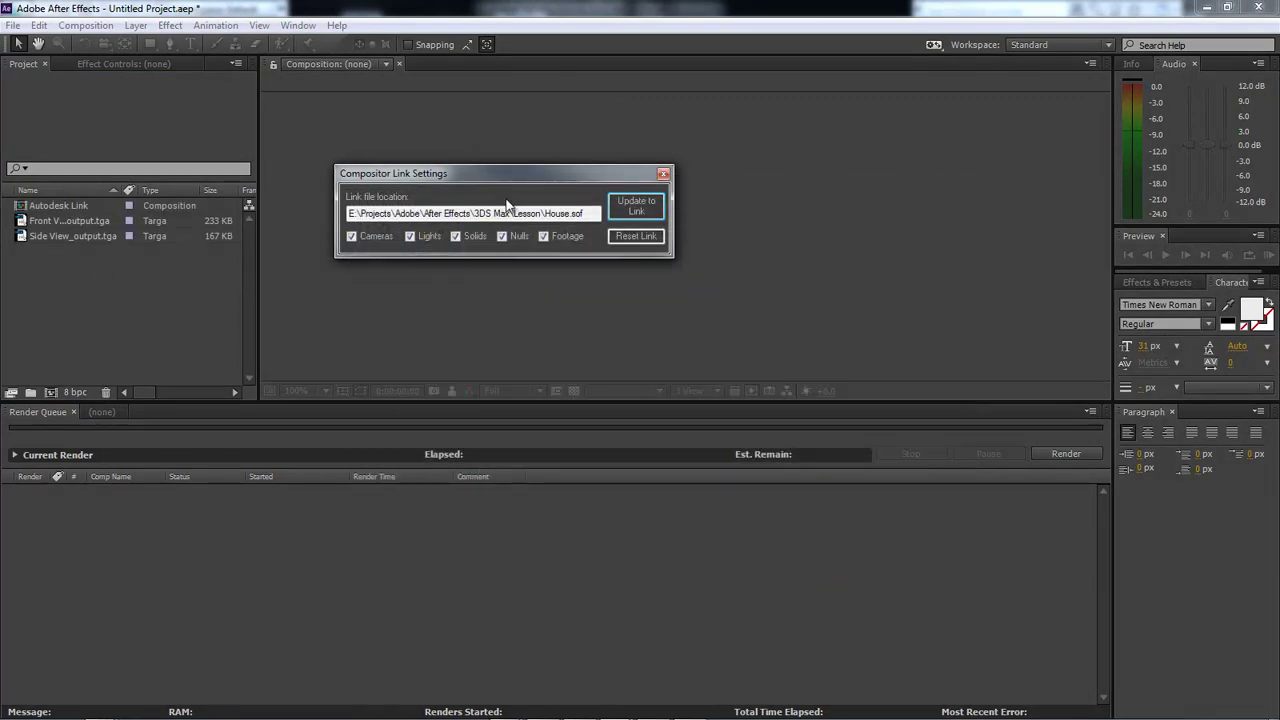
Open the Autodesk Link composition, move the link settings dialog clear, and toggle the visibility of its view layers.
{"action": "left_click_drag", "start_coordinate": [507, 180], "coordinate": [509, 144]}
{"action": "double_click", "coordinate": [48, 205]}
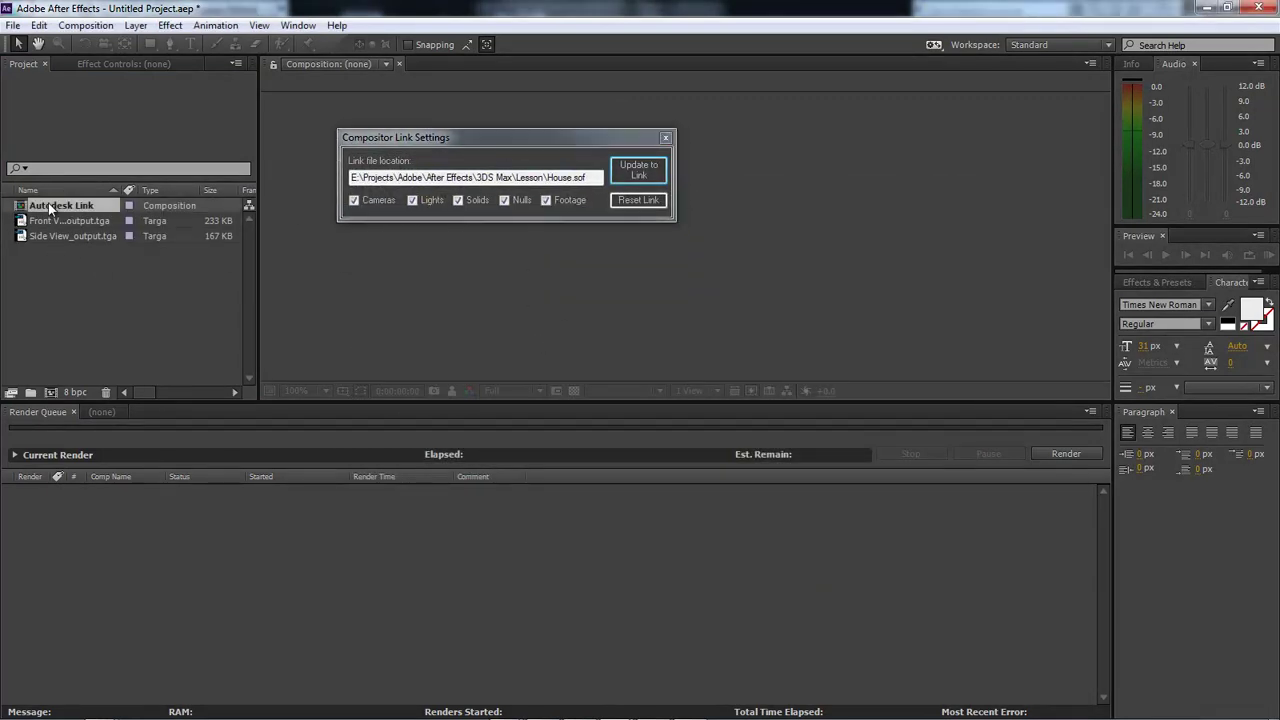
{"action": "left_click_drag", "start_coordinate": [537, 137], "coordinate": [353, 575]}
{"action": "left_click", "coordinate": [9, 483]}
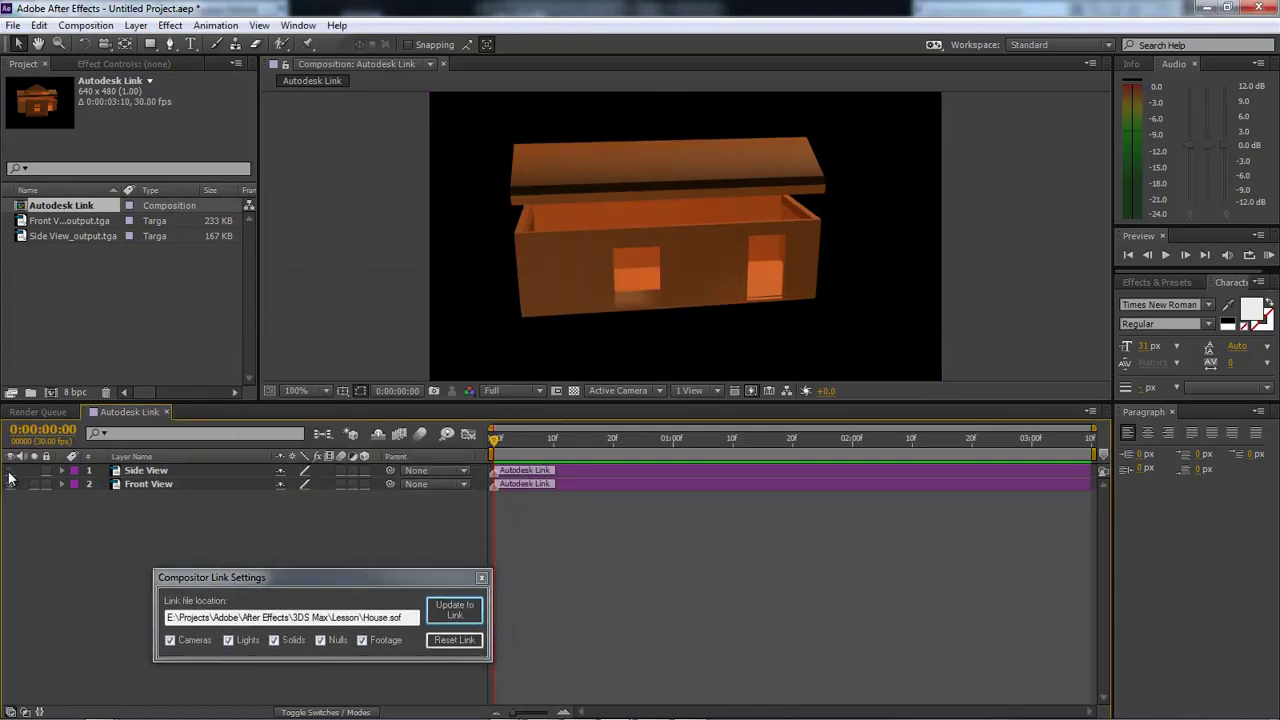
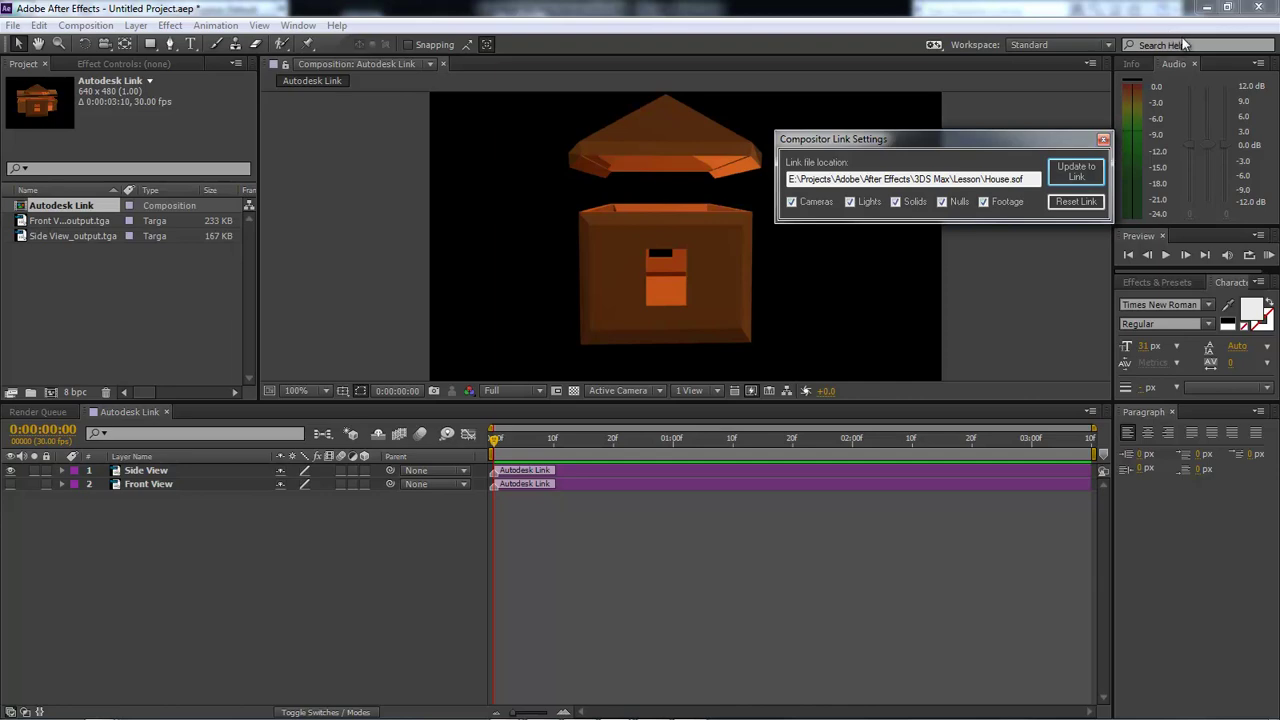
Restore the After Effects window to a smaller size and move the Compositor Link Settings dialog clear of the composition preview.
{"action": "double_click", "coordinate": [857, 14]}
{"action": "left_click", "coordinate": [989, 275]}
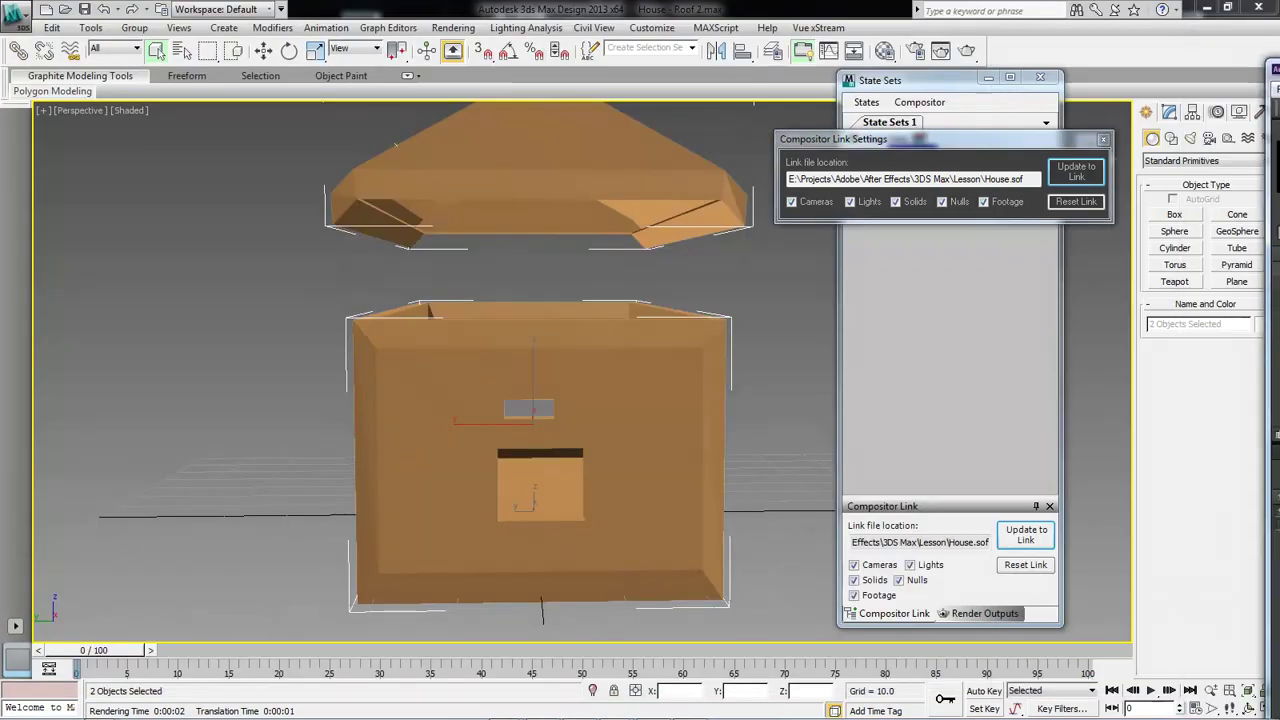
{"action": "left_click_drag", "start_coordinate": [900, 139], "coordinate": [1240, 109]}
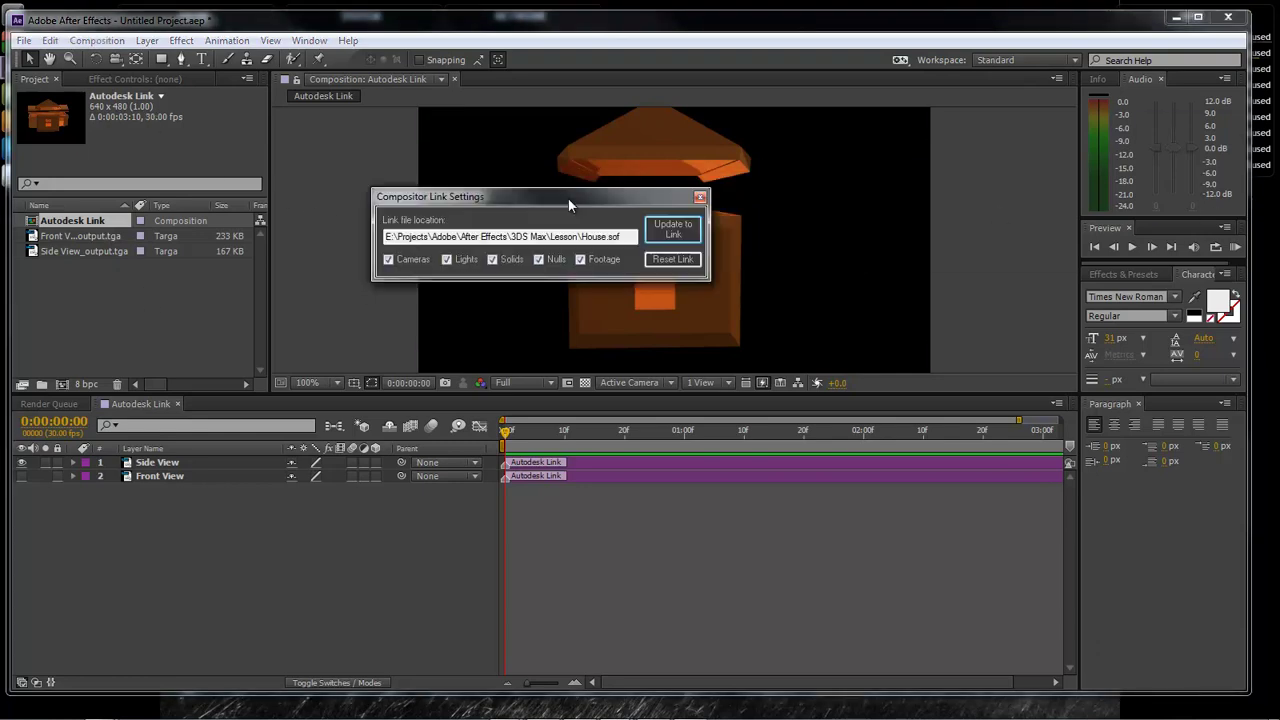
{"action": "left_click_drag", "start_coordinate": [568, 198], "coordinate": [359, 293]}
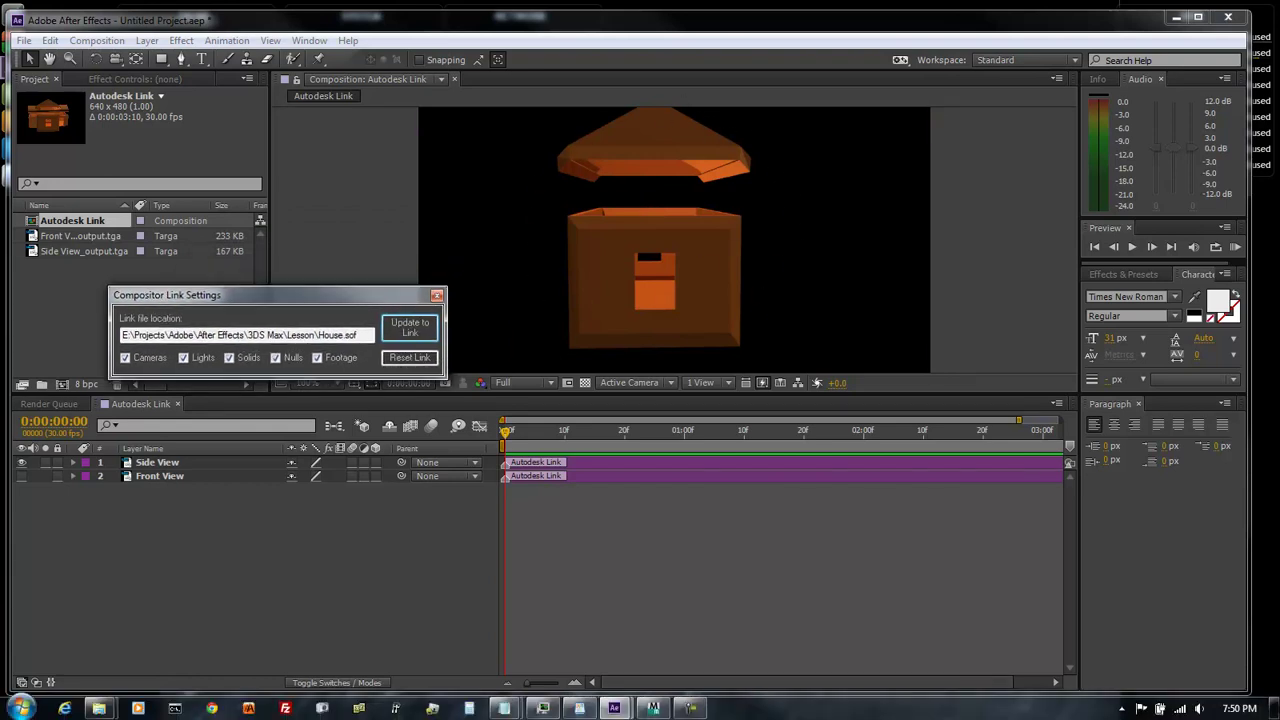
Switch to 3ds Max Design and record a change in the Side View state that hides the Roof object.
{"action": "left_click", "coordinate": [653, 708]}
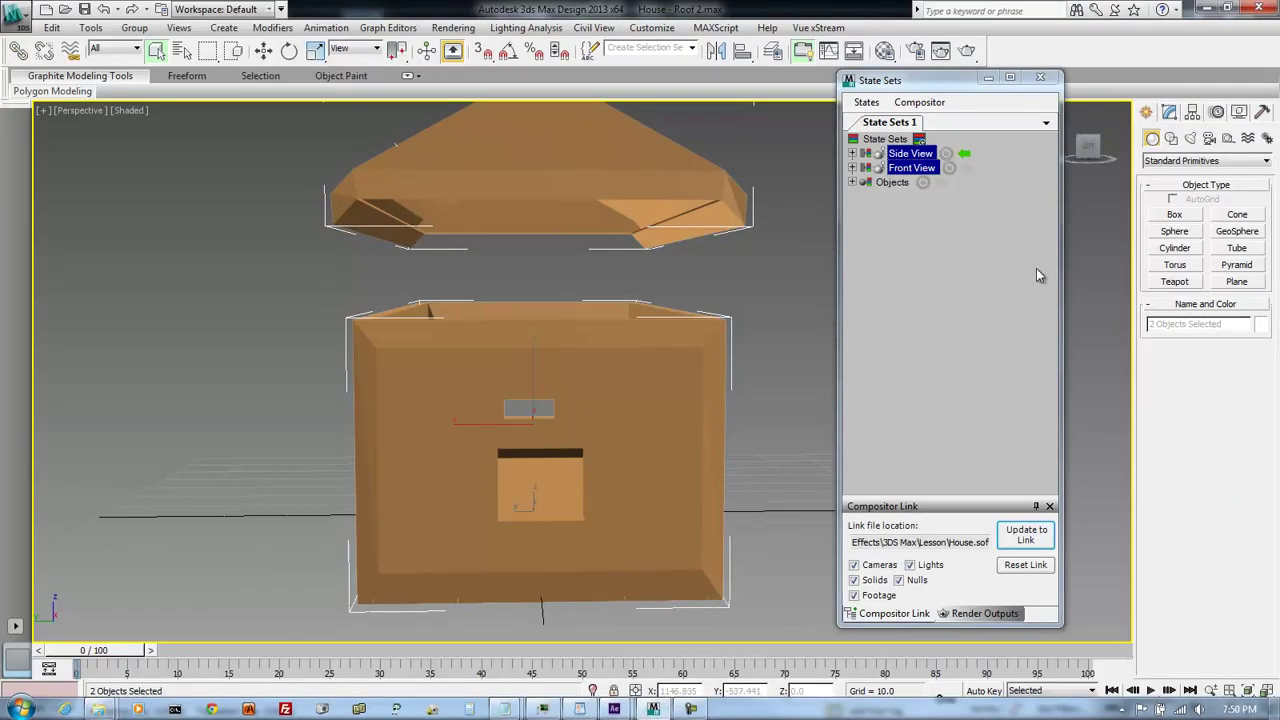
{"action": "left_click_drag", "start_coordinate": [957, 80], "coordinate": [989, 101]}
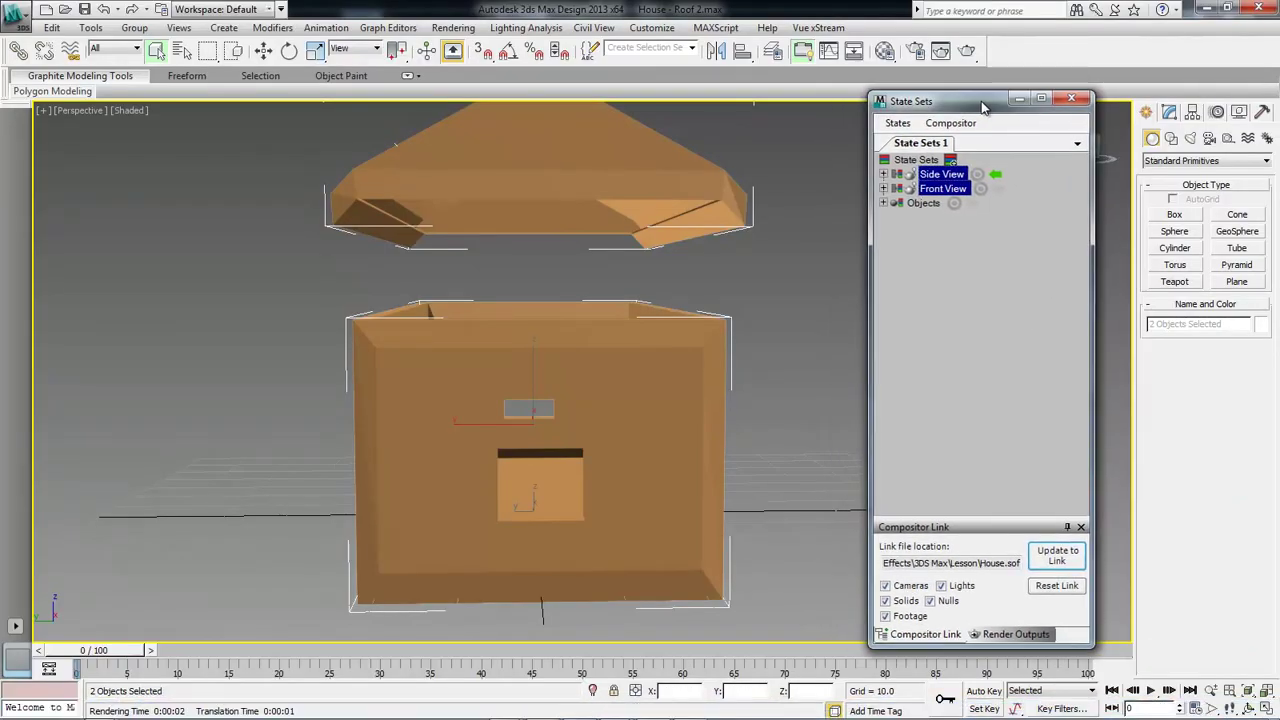
{"action": "left_click", "coordinate": [536, 182]}
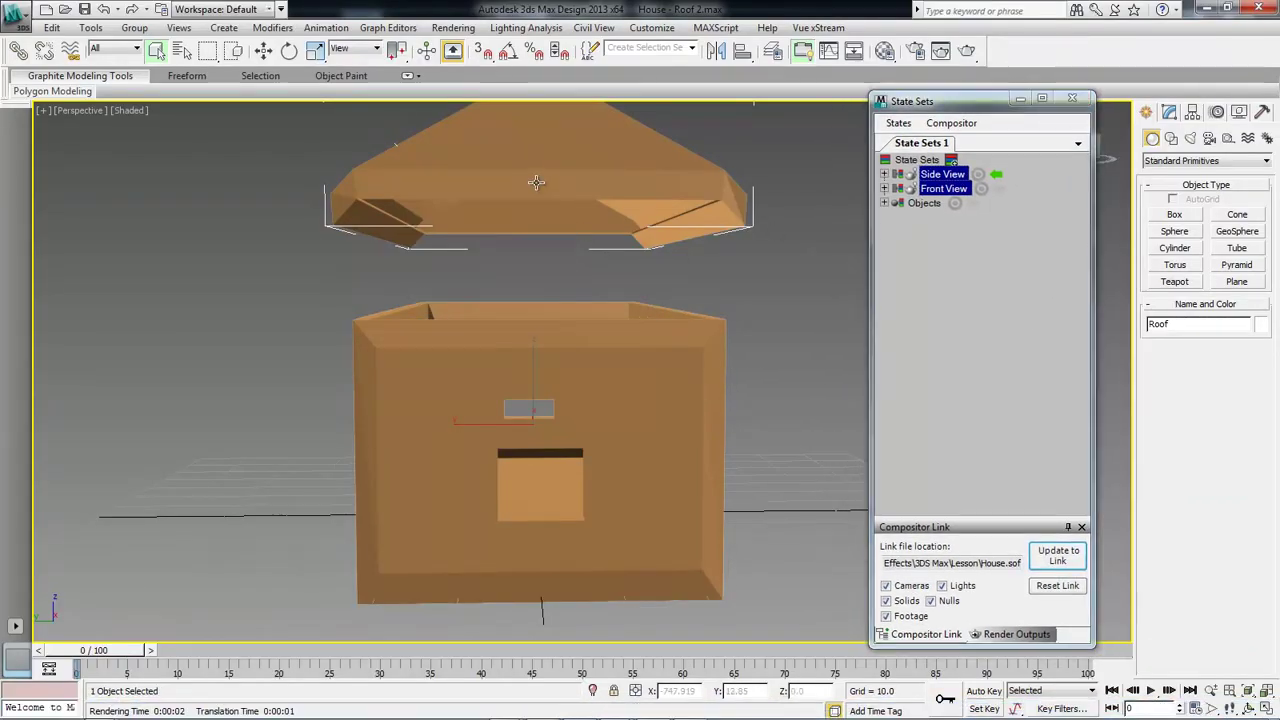
{"action": "left_click", "coordinate": [978, 236]}
{"action": "left_click", "coordinate": [945, 189]}
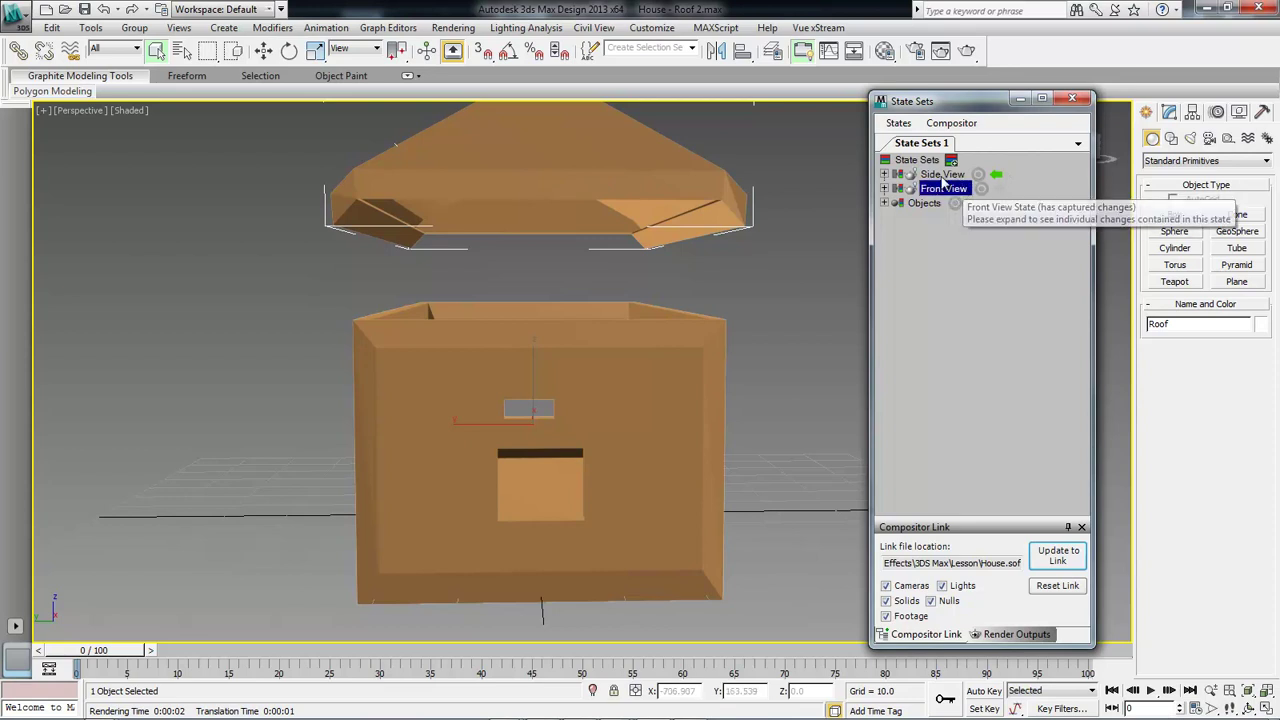
{"action": "left_click", "coordinate": [943, 175]}
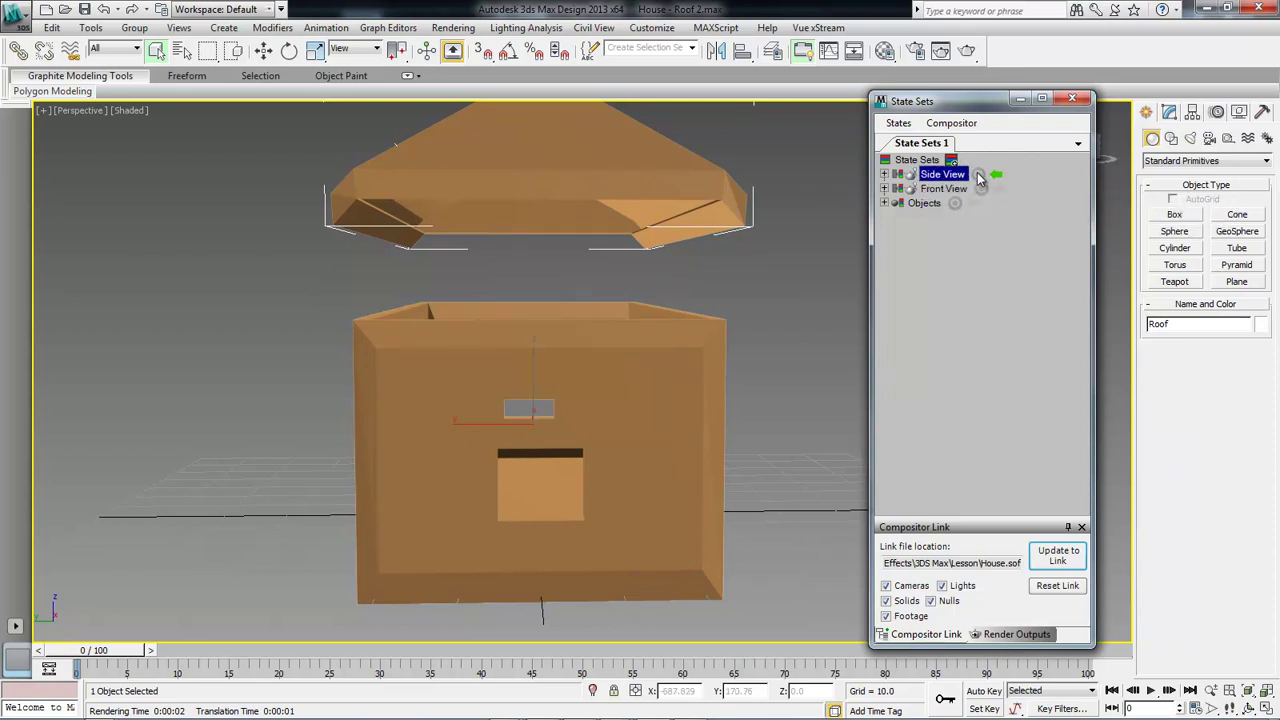
{"action": "left_click", "coordinate": [978, 175]}
{"action": "left_click_drag", "start_coordinate": [784, 233], "coordinate": [269, 106]}
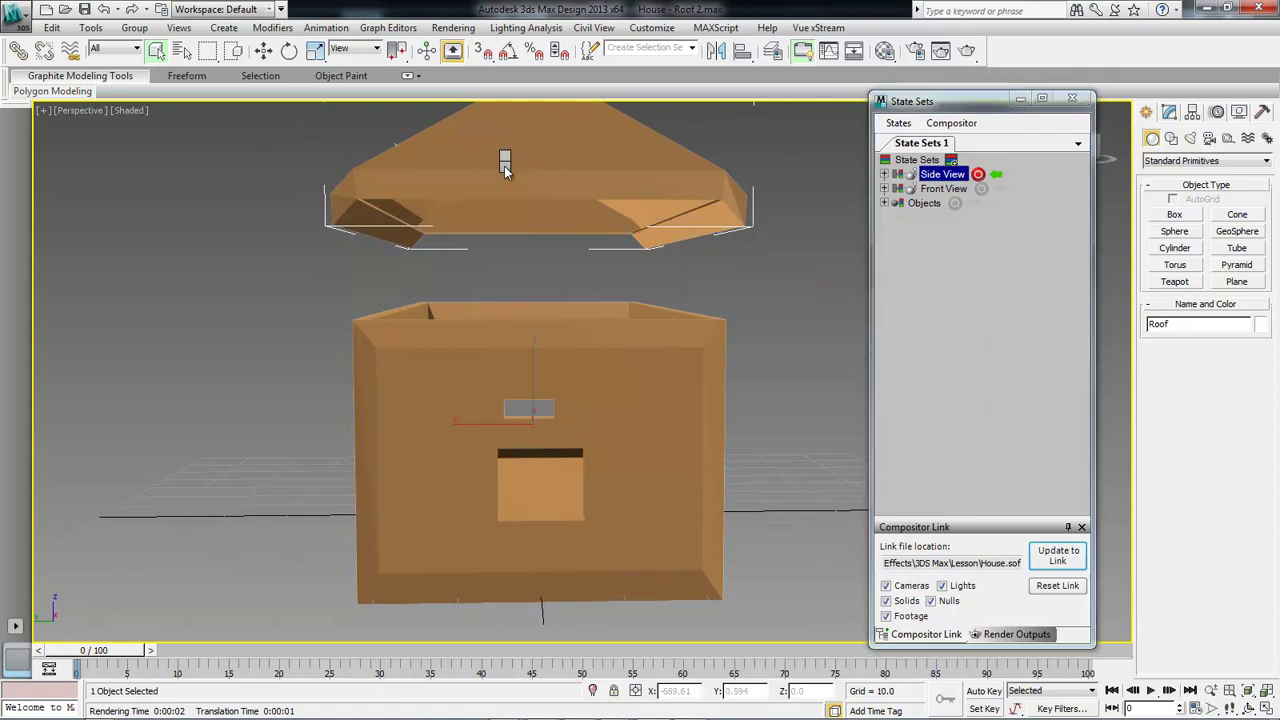
{"action": "right_click", "coordinate": [504, 170]}
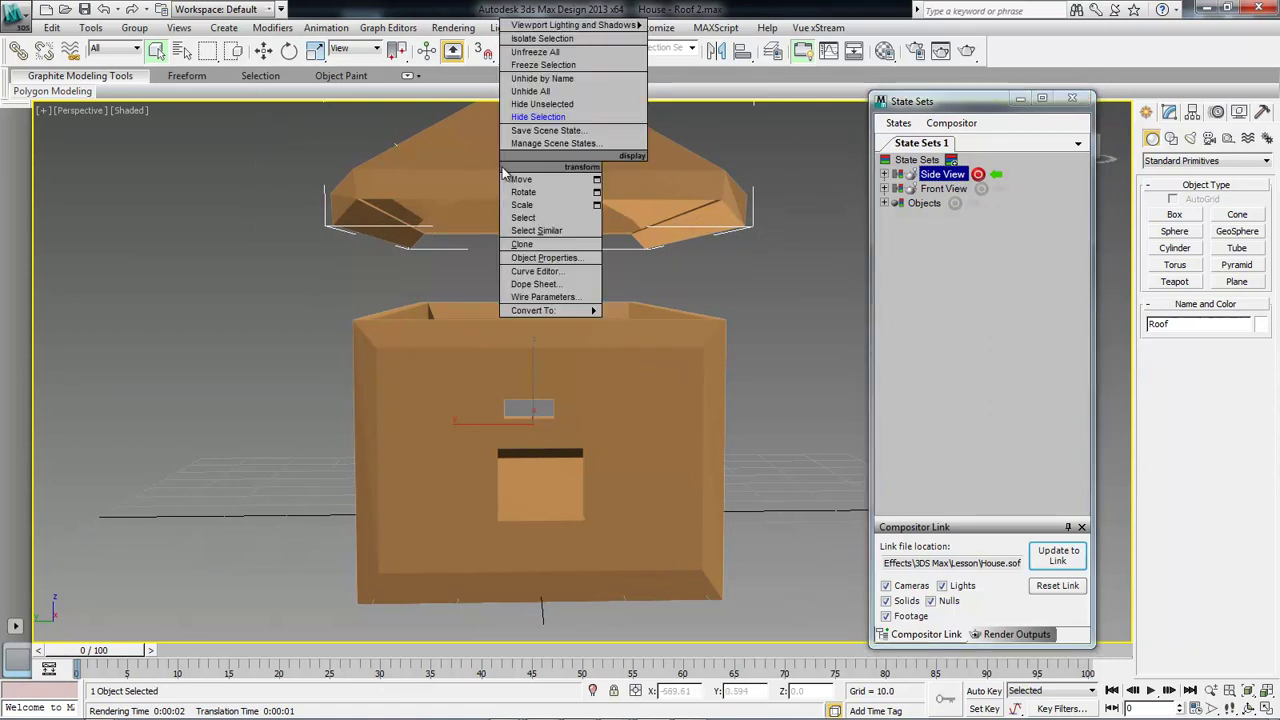
{"action": "left_click", "coordinate": [540, 117]}
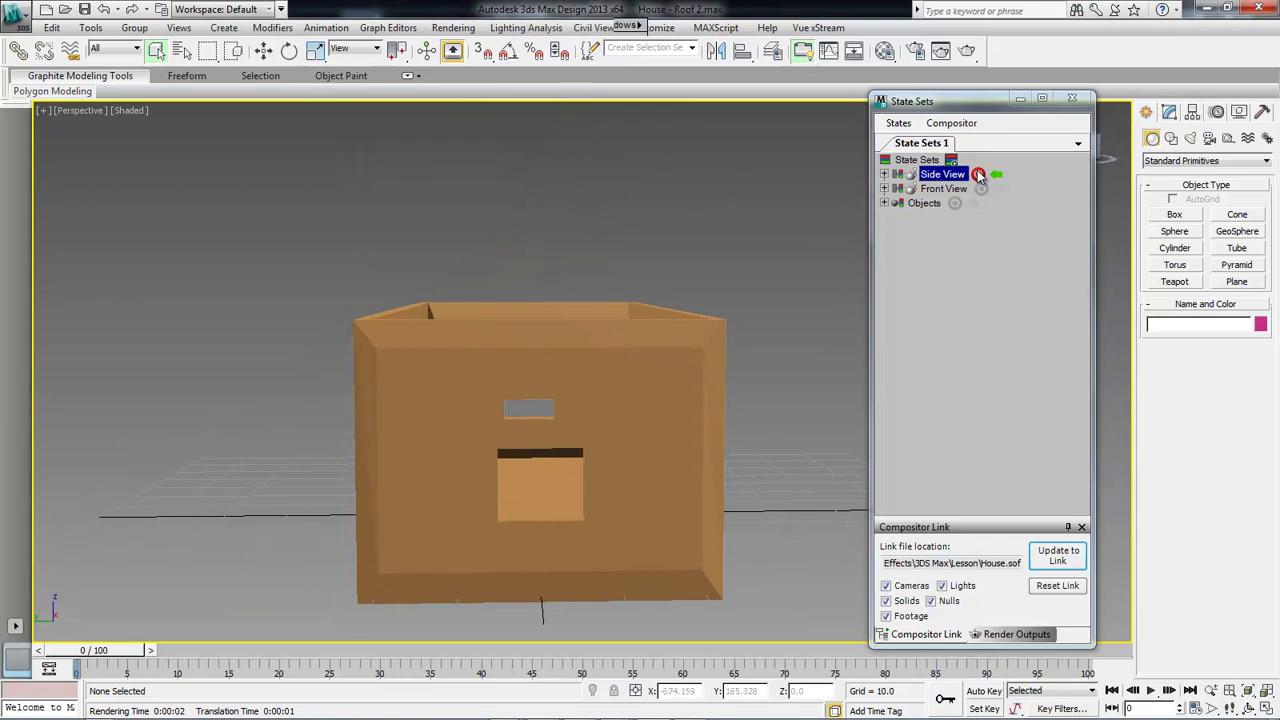
Render the Side View state over its existing Side View_output.tga file and update the House.sof compositor link.
{"action": "left_click", "coordinate": [1058, 555]}
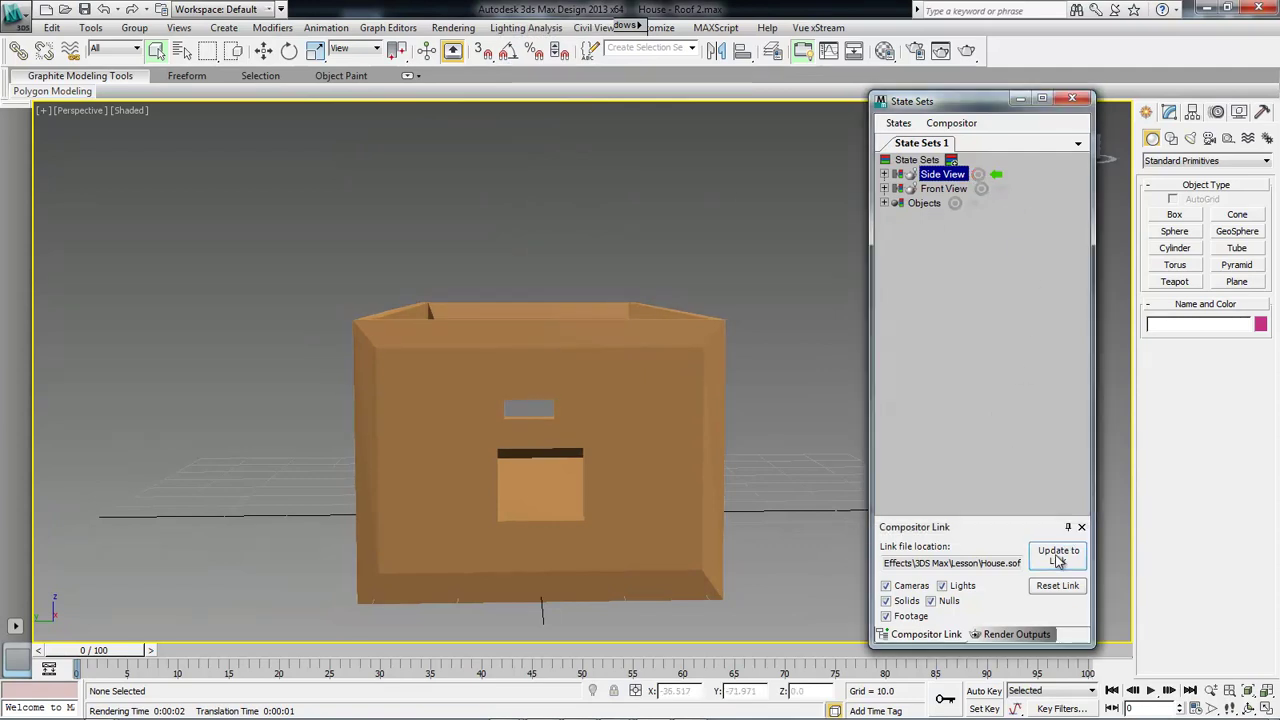
{"action": "right_click", "coordinate": [944, 177]}
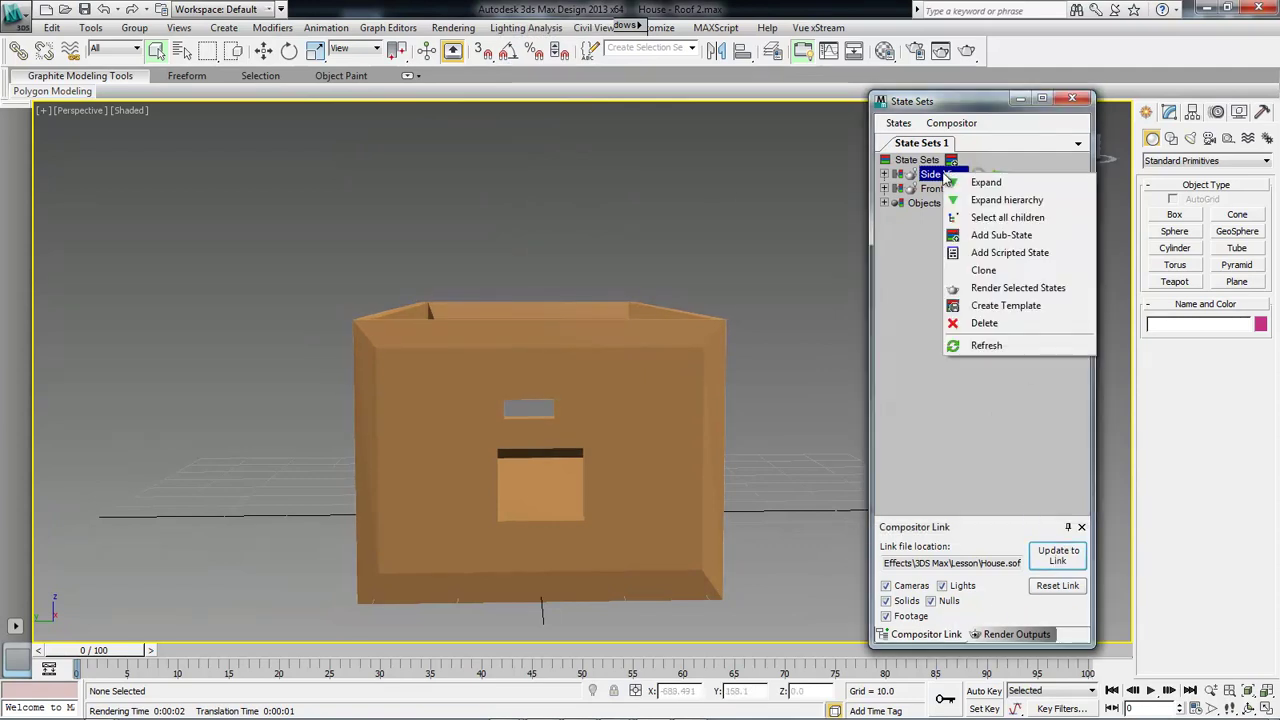
{"action": "left_click", "coordinate": [997, 288]}
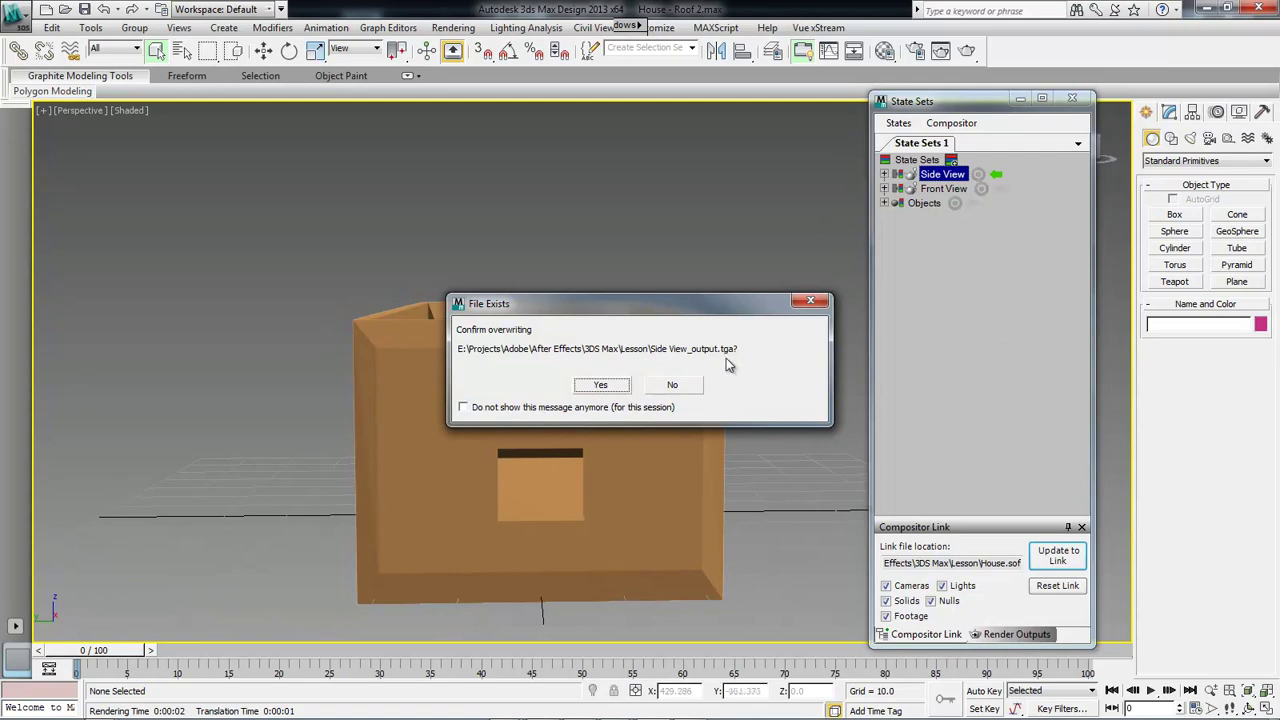
{"action": "left_click", "coordinate": [601, 386]}
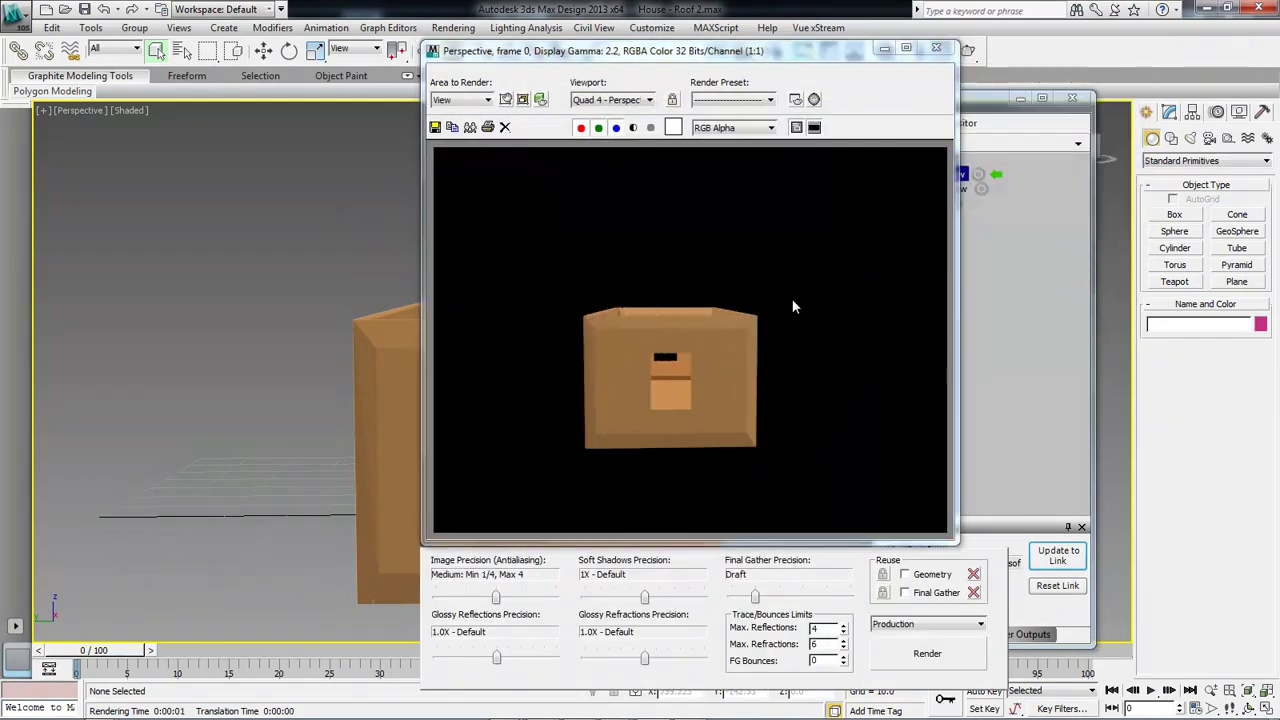
{"action": "left_click", "coordinate": [938, 49]}
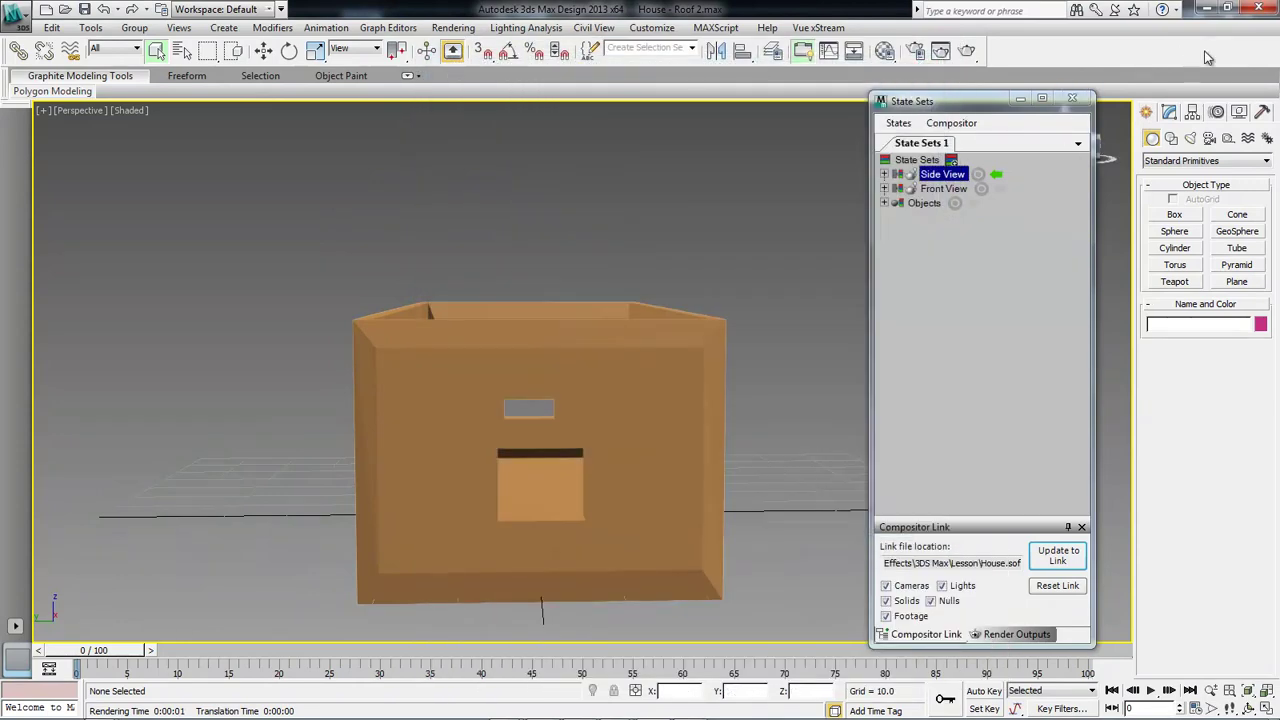
{"action": "left_click", "coordinate": [1057, 556]}
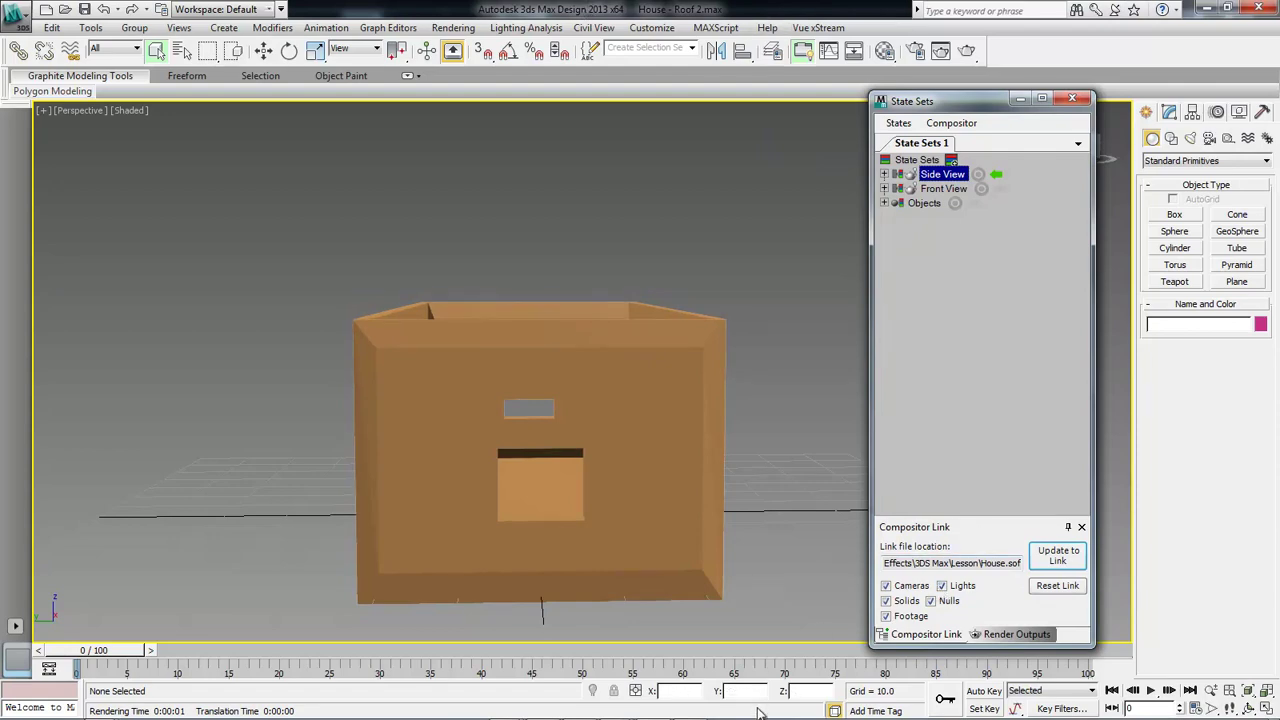
Switch to After Effects and move the link settings dialog aside to check the Side View layer in the Autodesk Link composition.
{"action": "mouse_move", "coordinate": [675, 712]}
{"action": "left_click", "coordinate": [614, 708]}
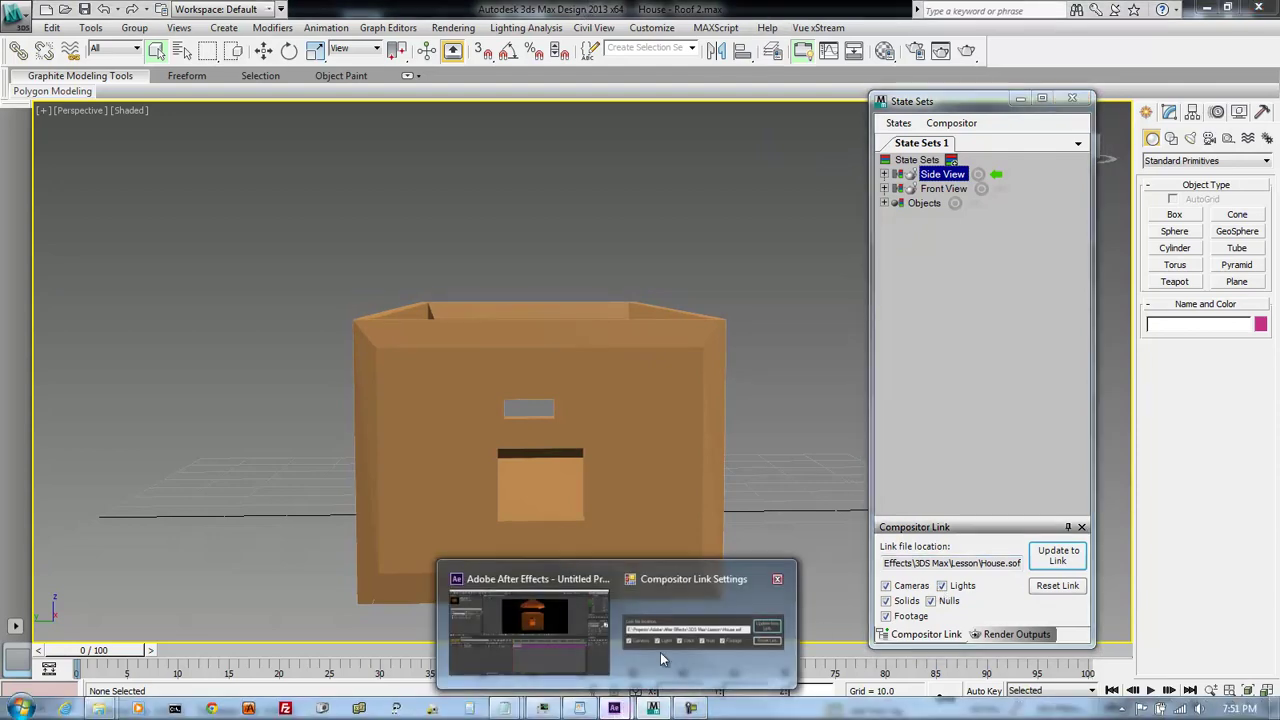
{"action": "left_click", "coordinate": [545, 587]}
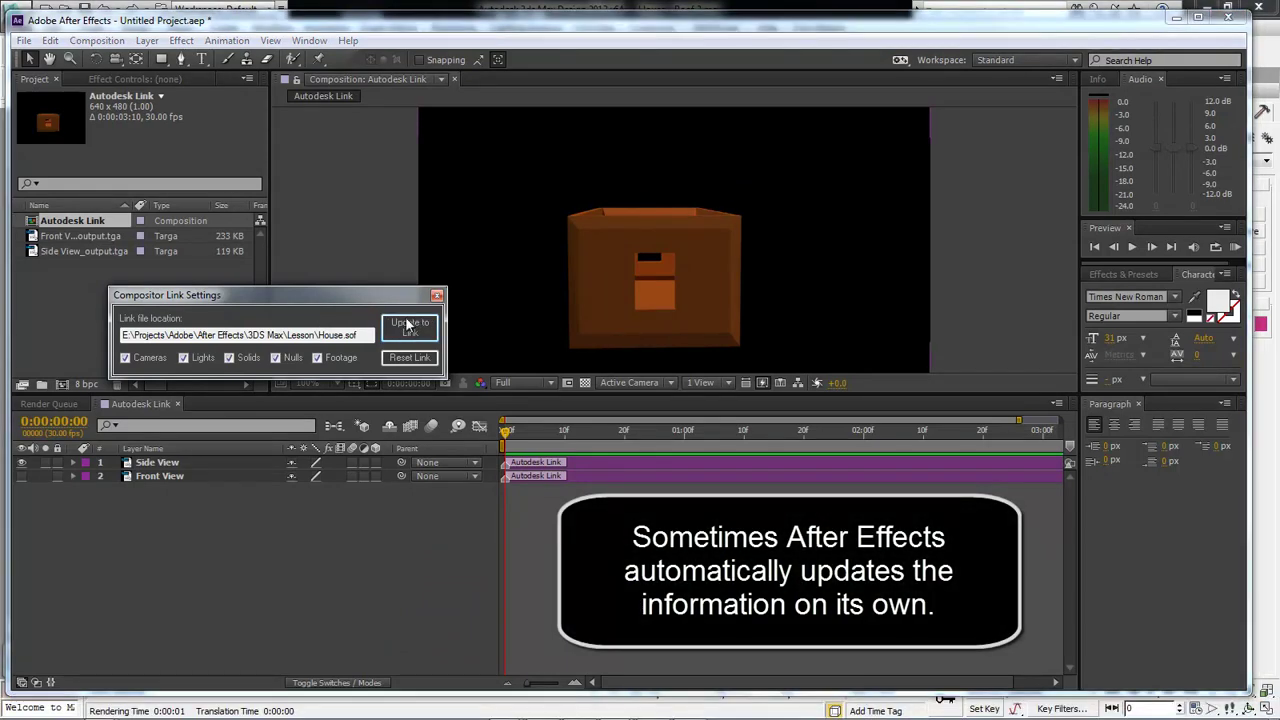
{"action": "left_click_drag", "start_coordinate": [369, 298], "coordinate": [343, 565]}
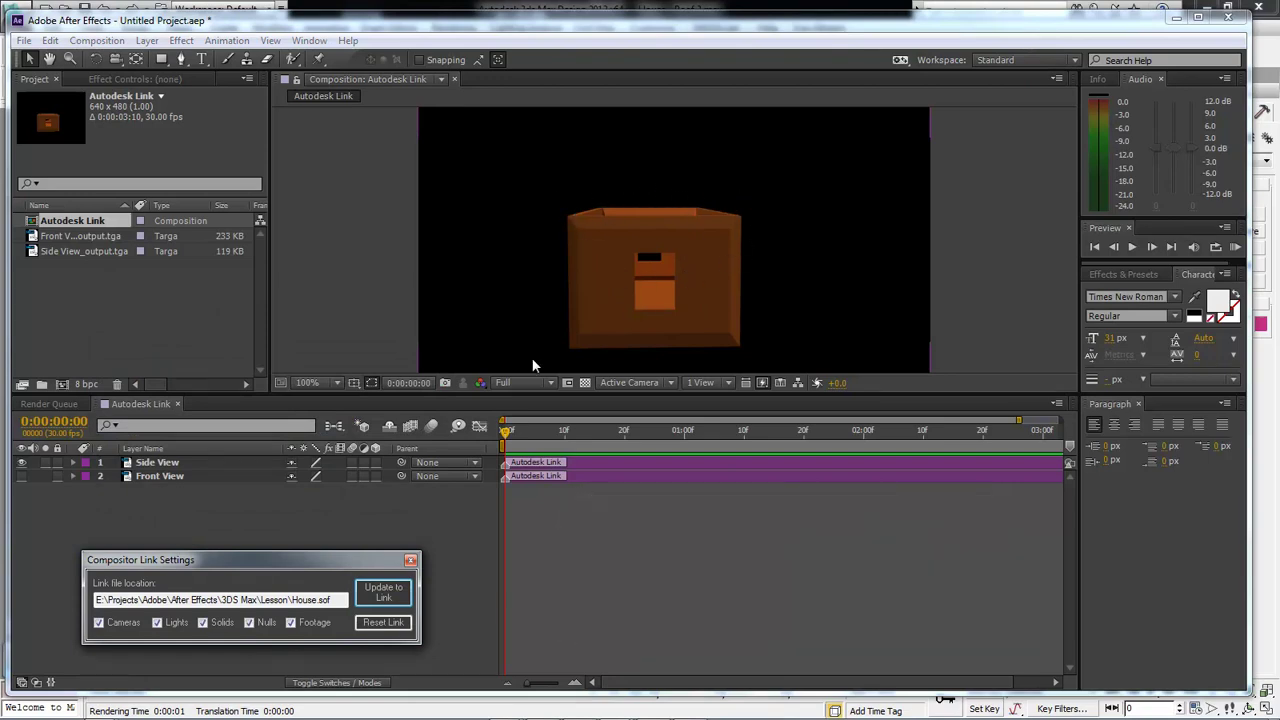
{"action": "left_click_drag", "start_coordinate": [308, 561], "coordinate": [386, 269]}
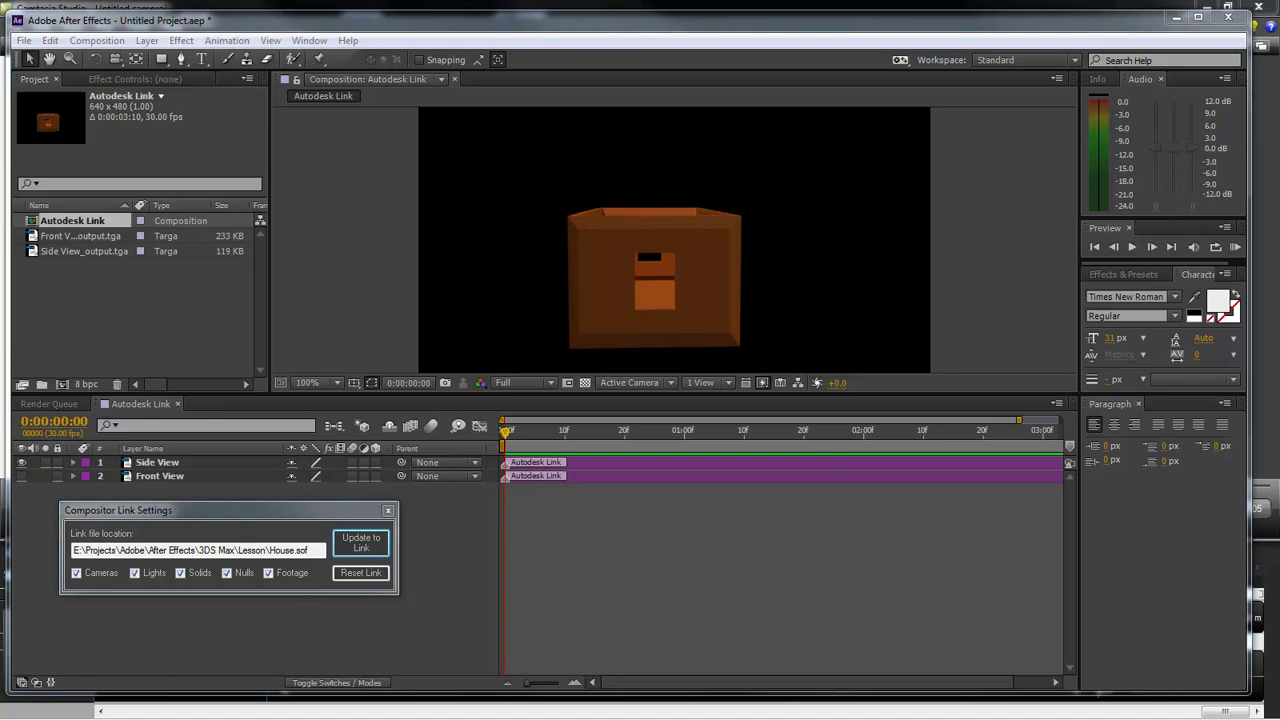
Bring the browser window into view and look through the Spotlight on Dark Effects channel page on YouTube.
{"action": "left_click_drag", "start_coordinate": [1279, 170], "coordinate": [494, 75]}
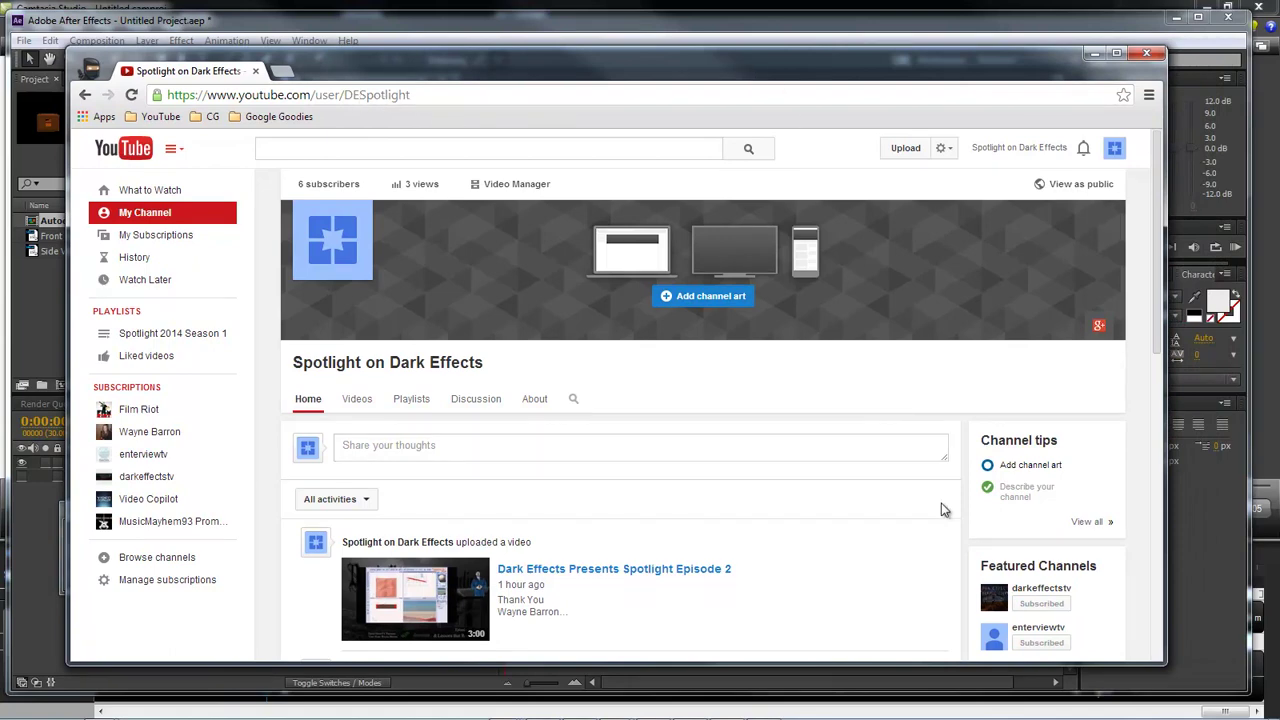
{"action": "left_click", "coordinate": [940, 453]}
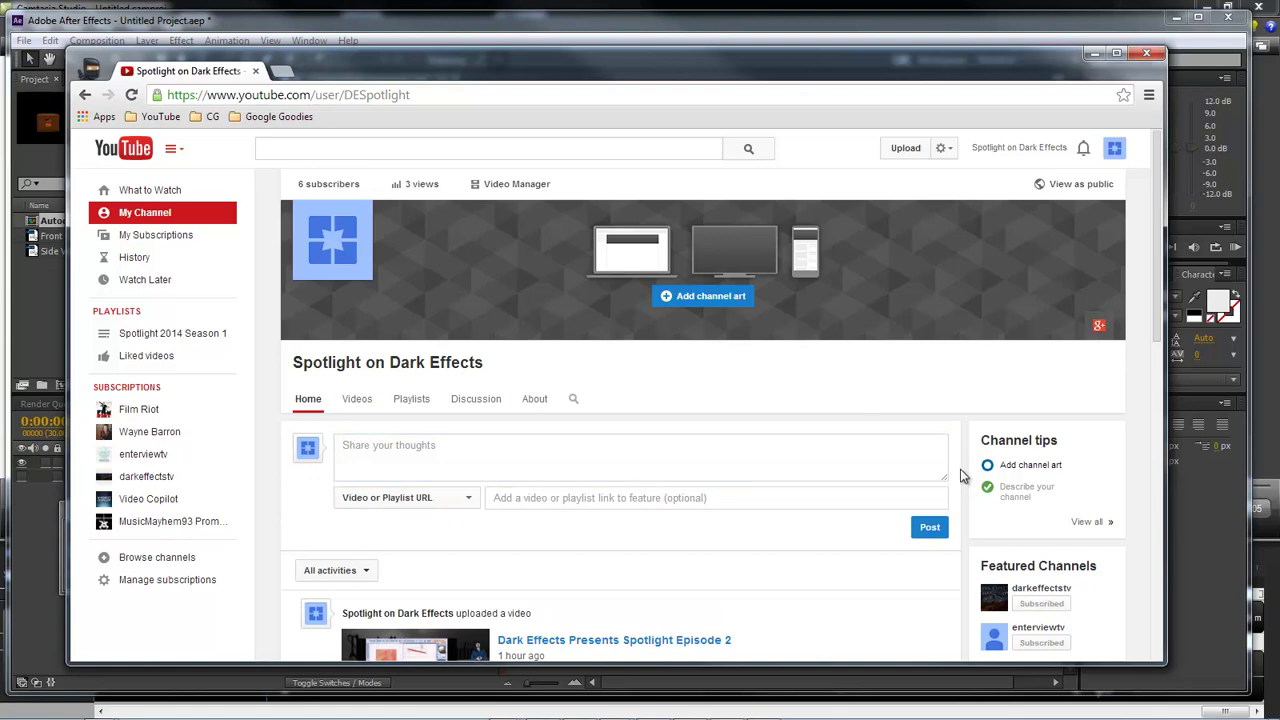
{"action": "scroll", "coordinate": [961, 470], "scroll_direction": "down", "scroll_amount": 2}
{"action": "scroll", "coordinate": [961, 476], "scroll_direction": "down", "scroll_amount": 2}
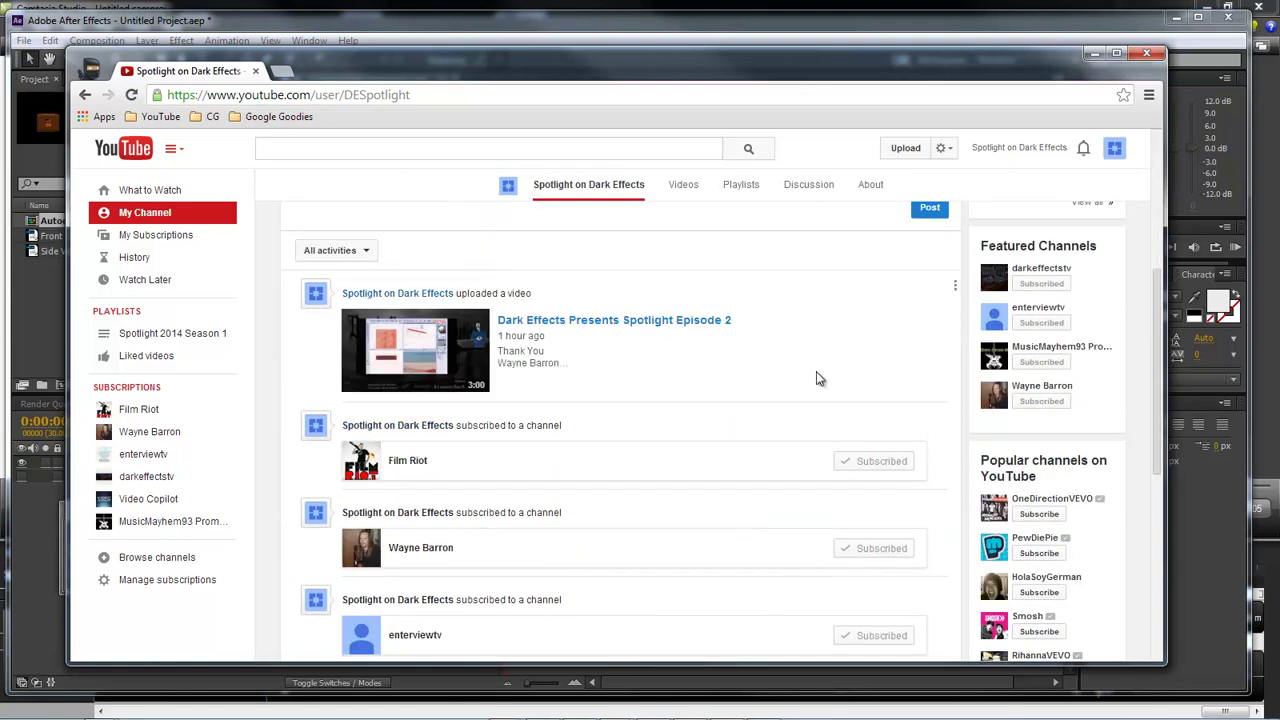
{"action": "scroll", "coordinate": [816, 378], "scroll_direction": "up", "scroll_amount": 1}
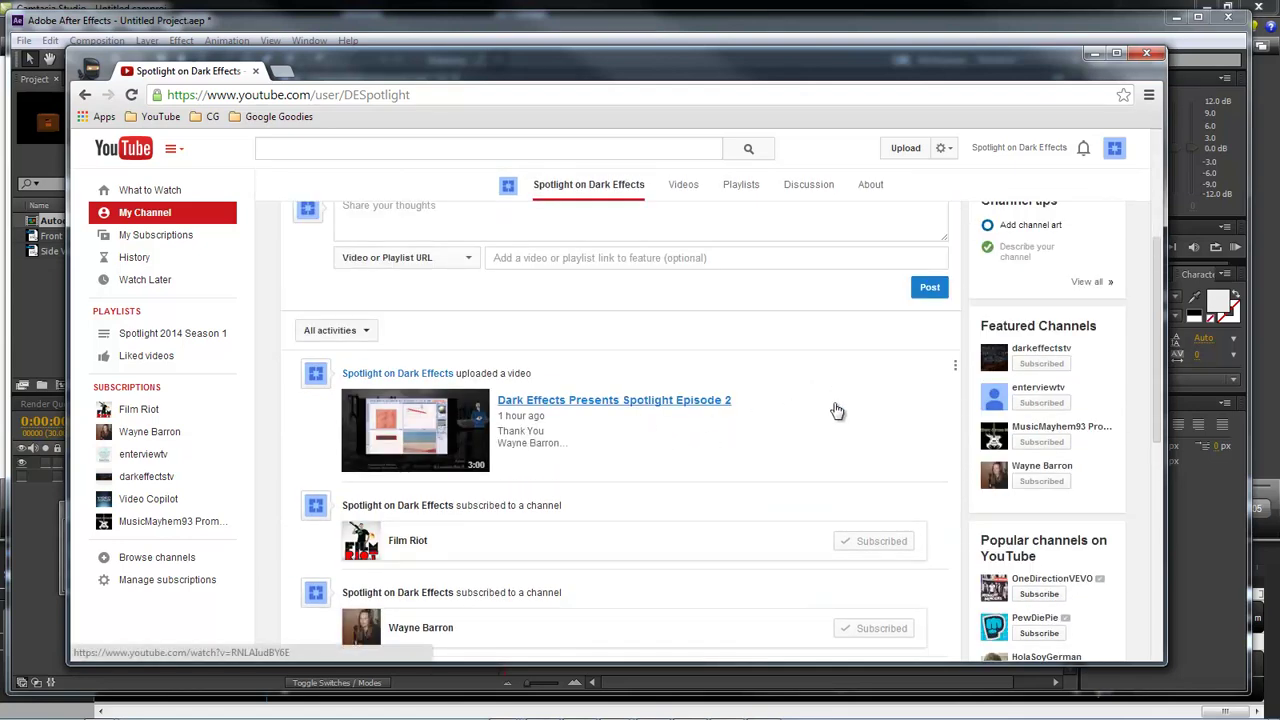
{"action": "scroll", "coordinate": [890, 405], "scroll_direction": "up", "scroll_amount": 3}
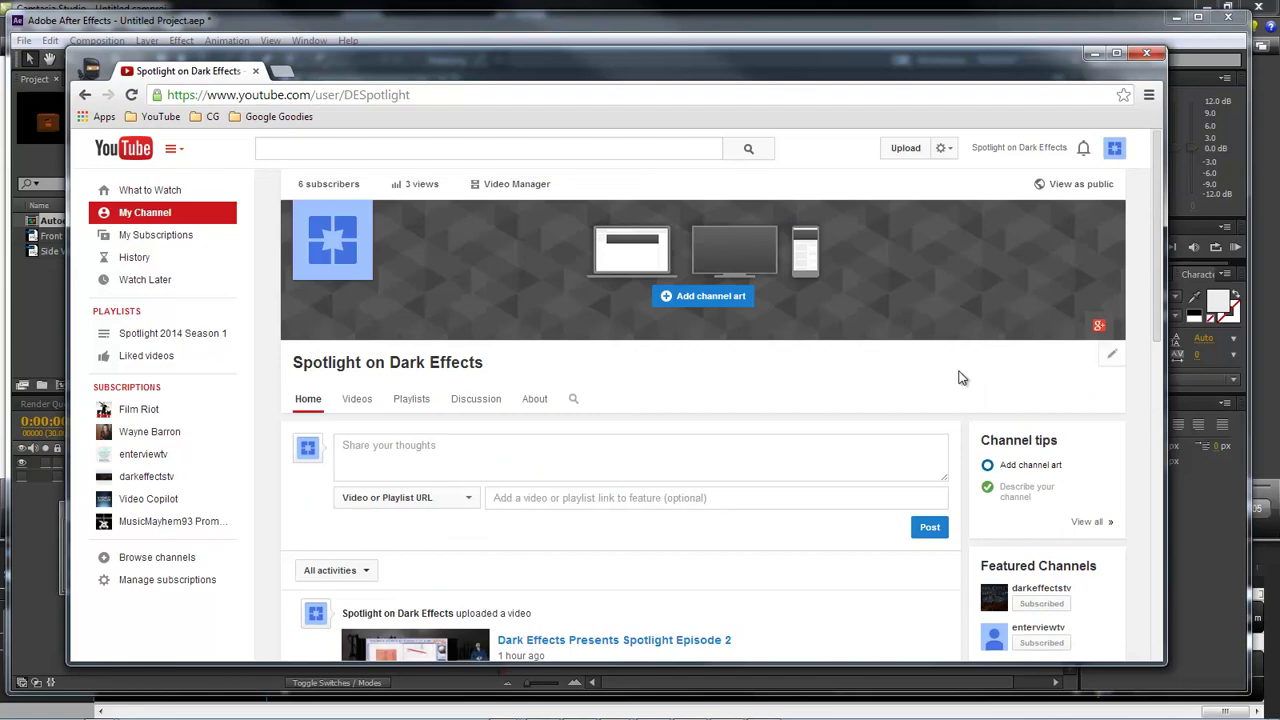
View the Uploads list in the second YouTube window, move that window away, and look over the Spotlight on Dark Effects channel again.
{"action": "key", "text": "alt+Tab"}
{"action": "left_click_drag", "start_coordinate": [895, 93], "coordinate": [568, 80]}
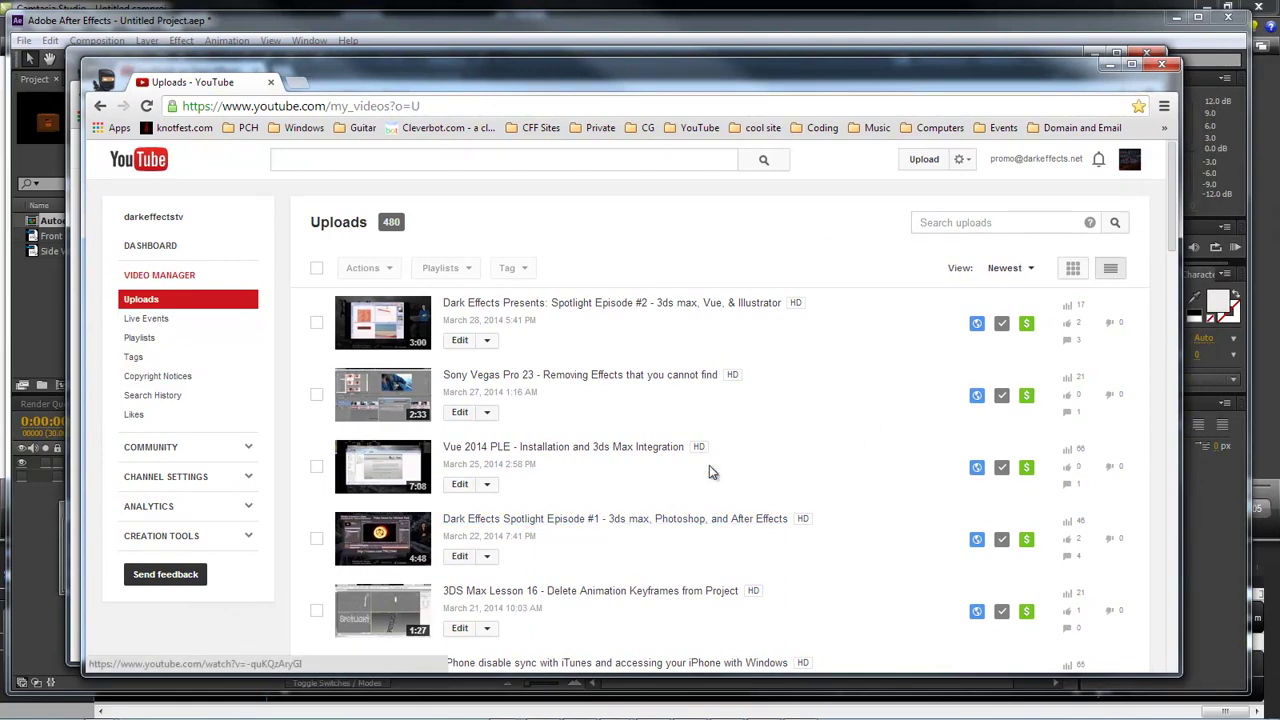
{"action": "left_click_drag", "start_coordinate": [455, 80], "coordinate": [1279, 75]}
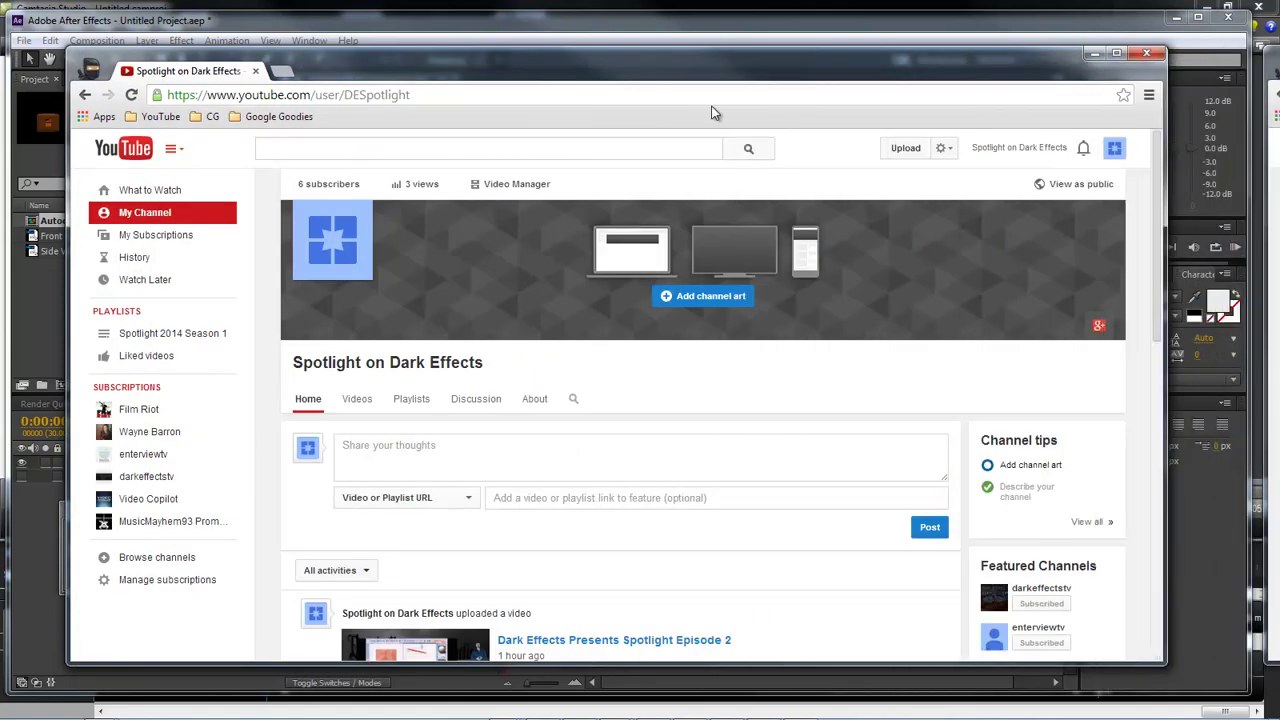
{"action": "scroll", "coordinate": [864, 387], "scroll_direction": "down", "scroll_amount": 2}
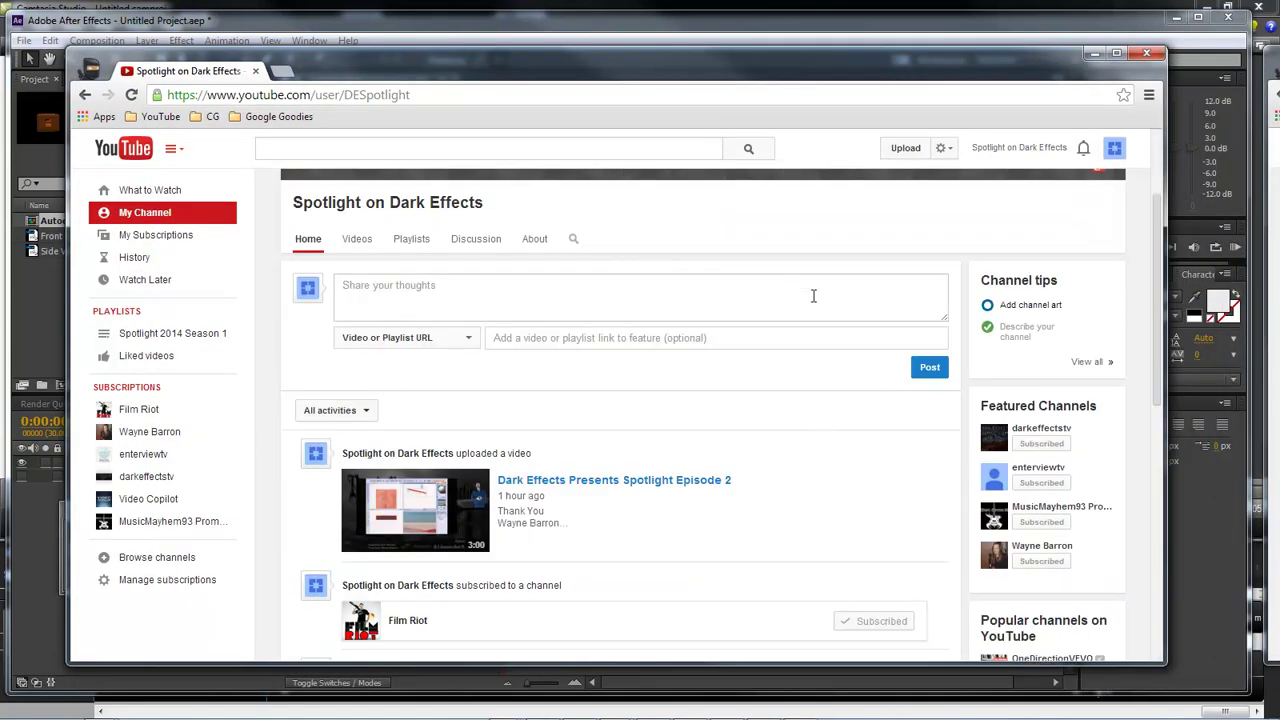
{"action": "scroll", "coordinate": [806, 471], "scroll_direction": "up", "scroll_amount": 2}
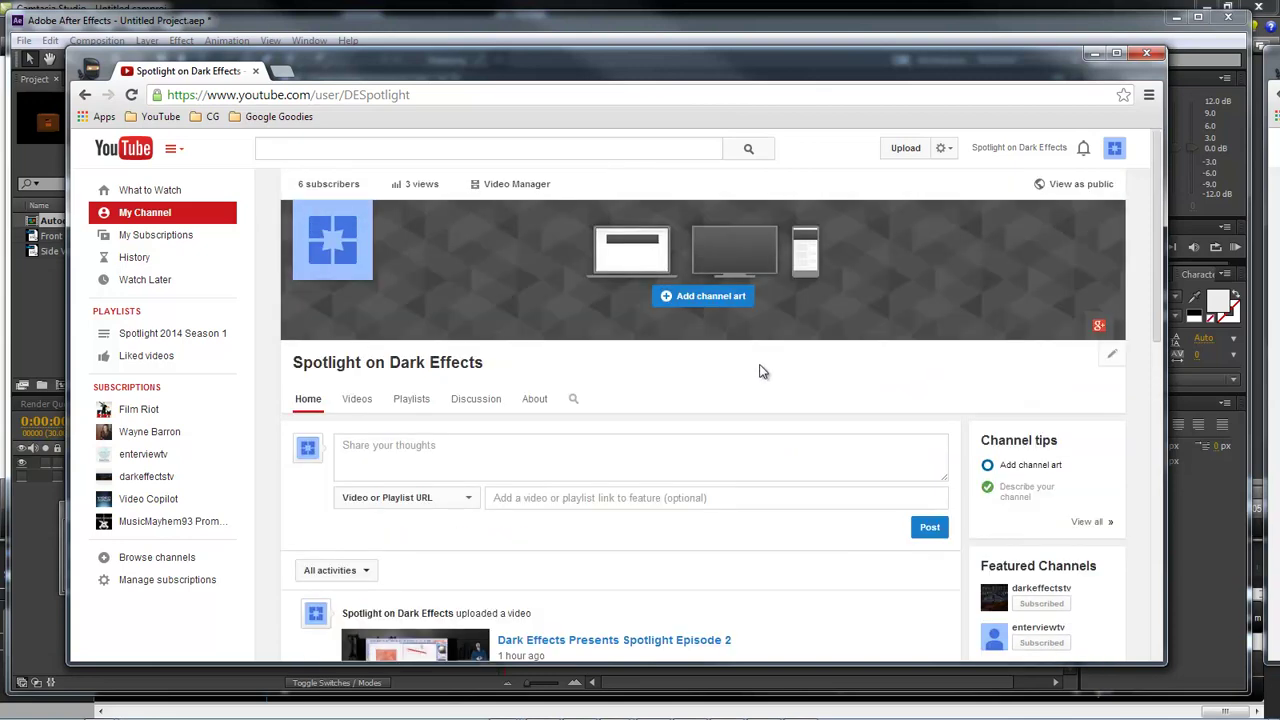